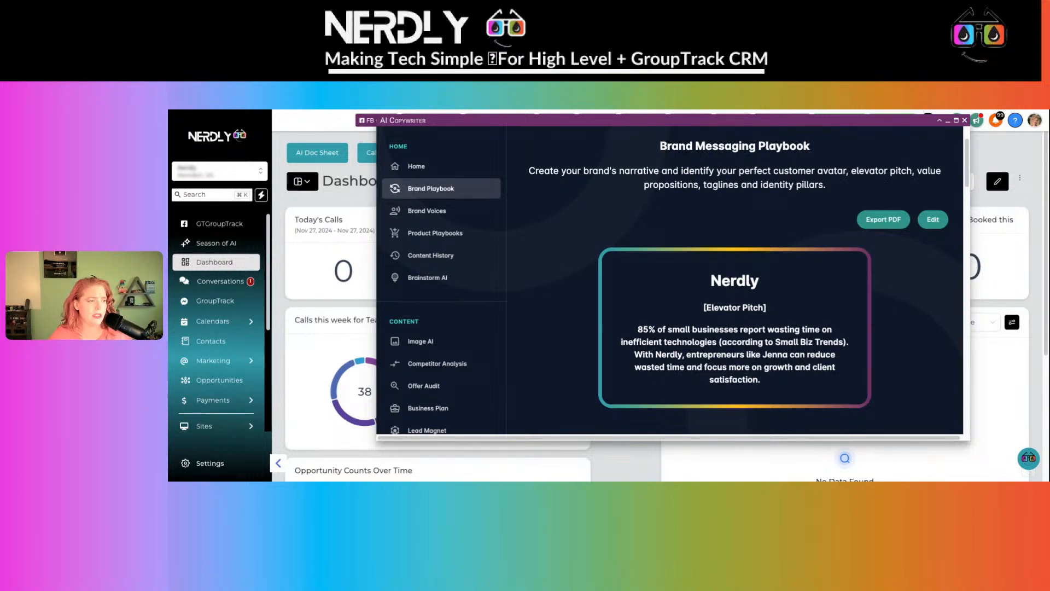
# - Skim the Brand Playbook, then switch to the Brainstorm AI section
pyautogui.scroll(-3, 681, 339)
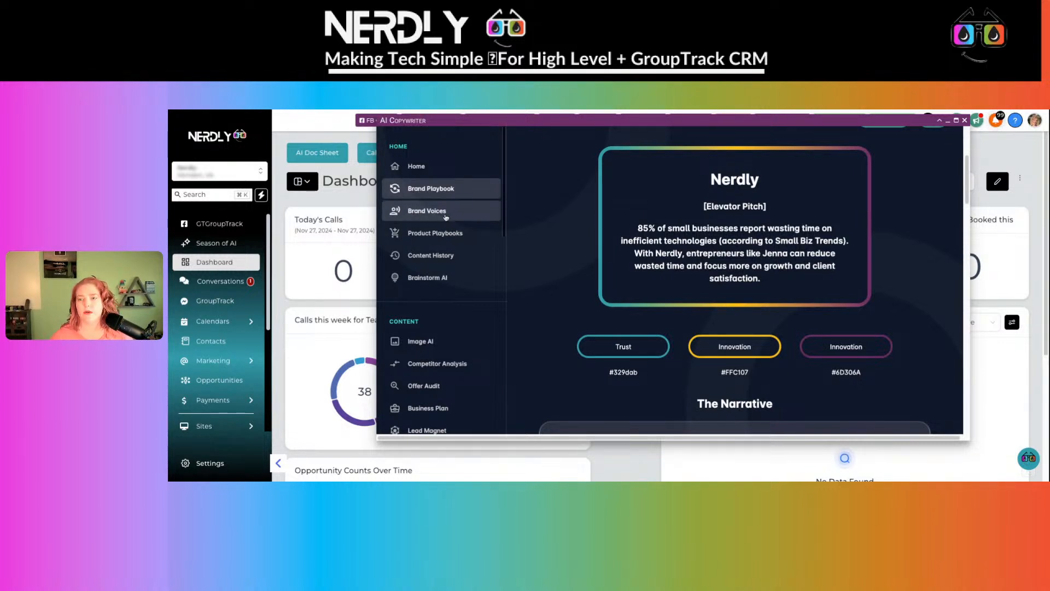
pyautogui.scroll(-3, 663, 196)
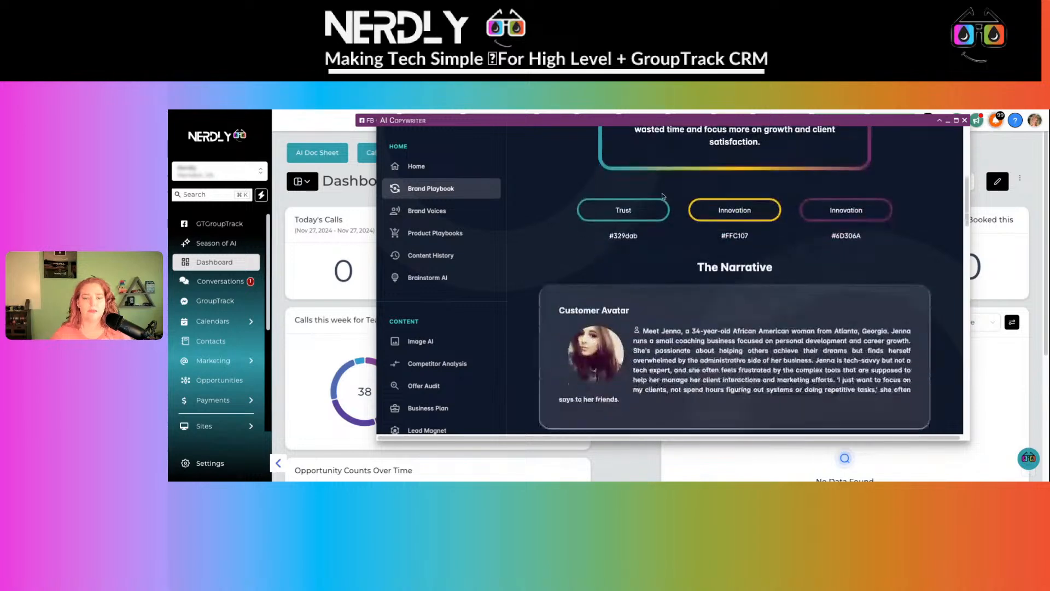
pyautogui.scroll(3, 663, 197)
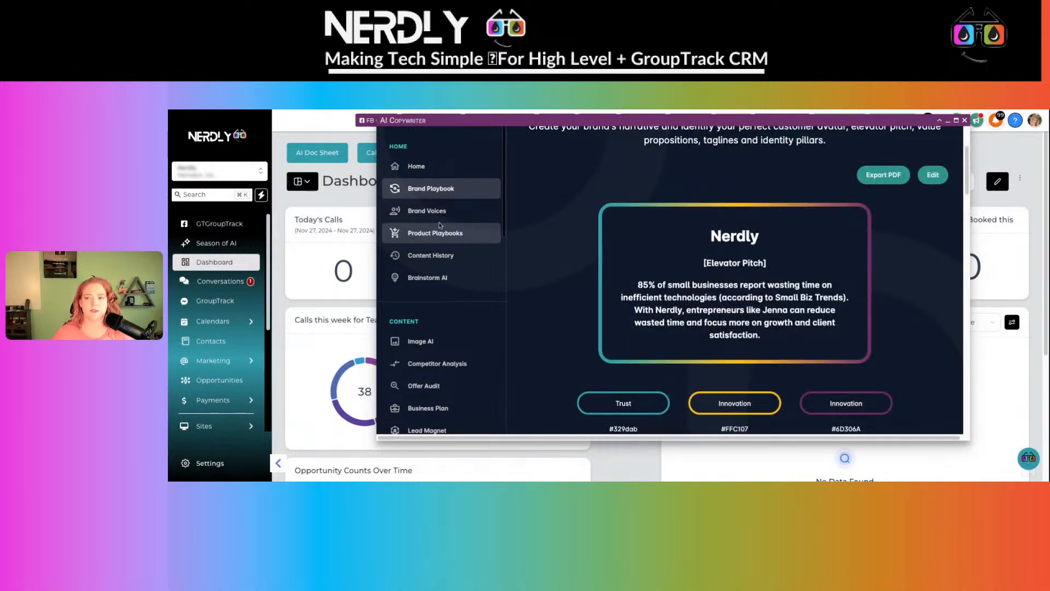
pyautogui.click(439, 277)
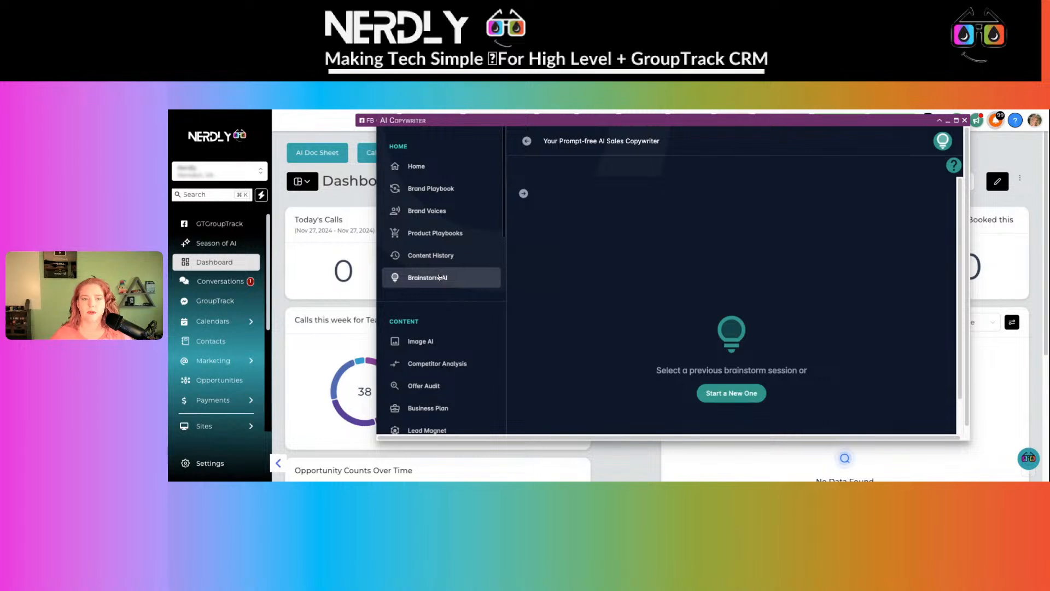
# - Start a new brainstorm using the Nerdly SaaS product playbook, then go to Product Messaging Playbooks
pyautogui.click(723, 394)
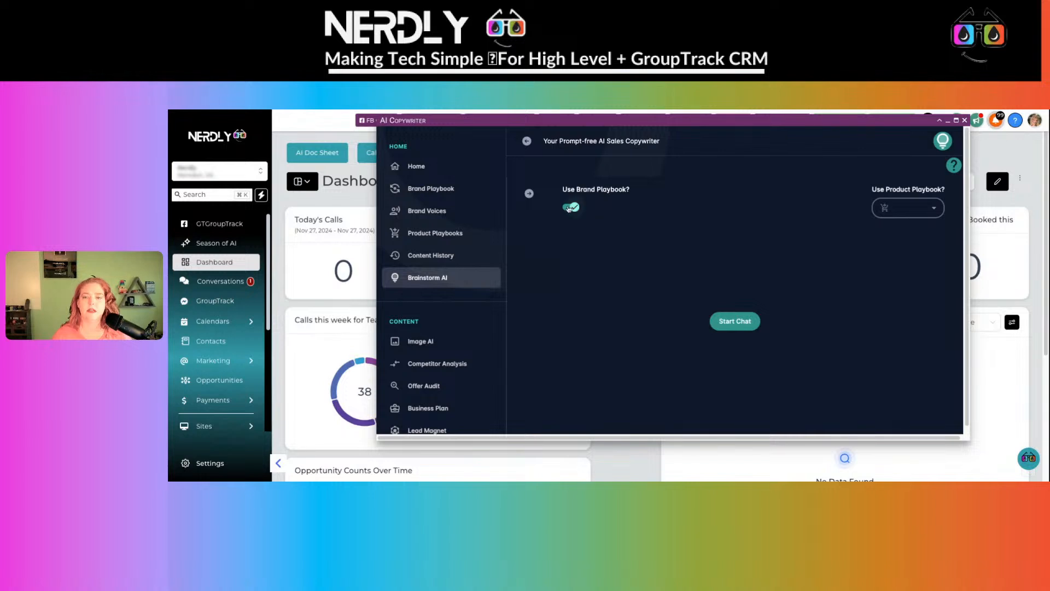
pyautogui.moveTo(575, 190); pyautogui.dragTo(632, 194)
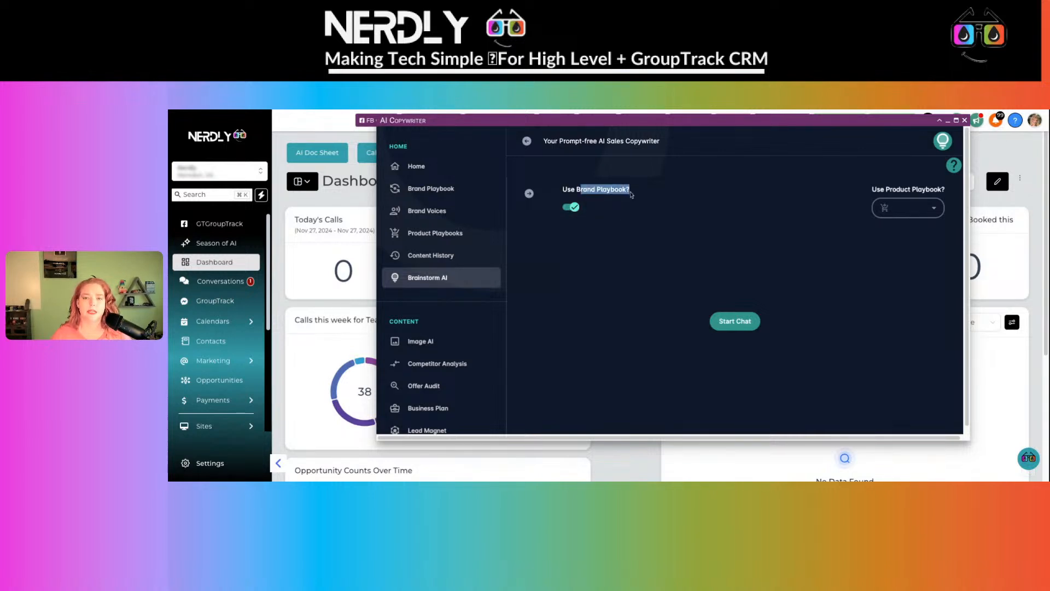
pyautogui.click(931, 210)
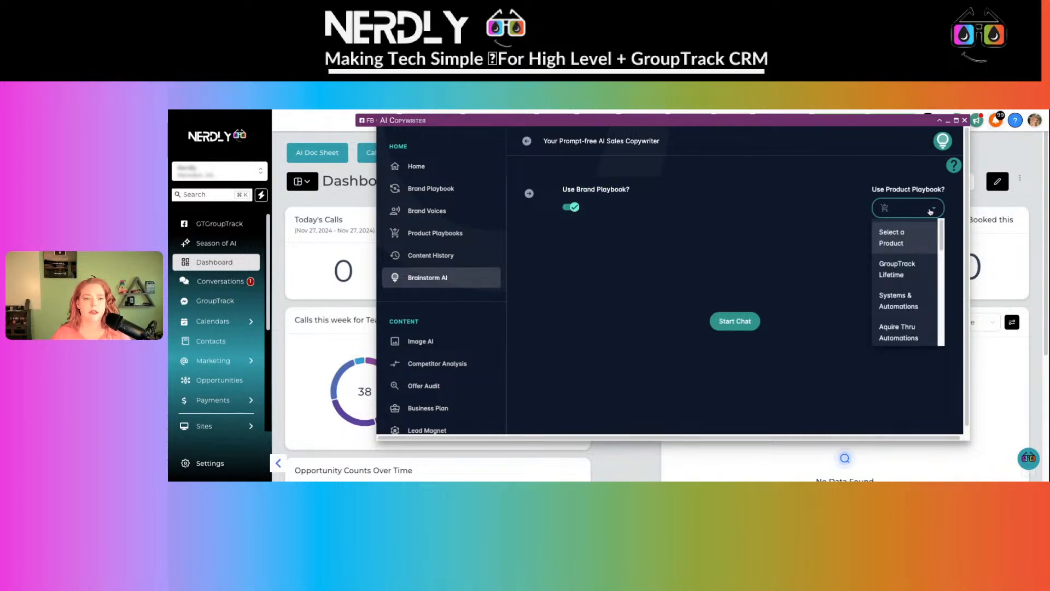
pyautogui.scroll(-2, 912, 251)
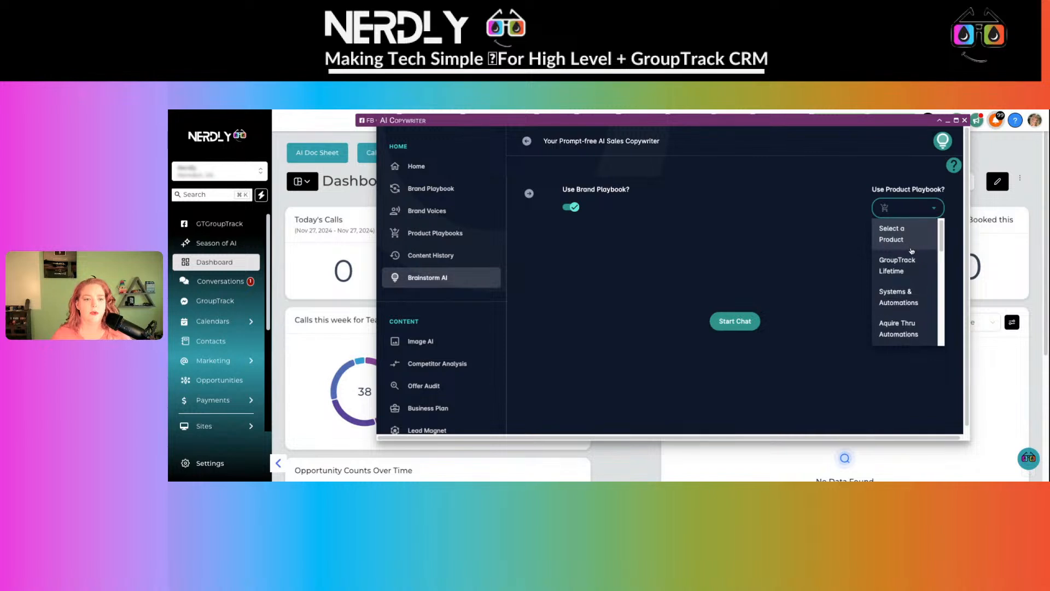
pyautogui.scroll(-5, 911, 251)
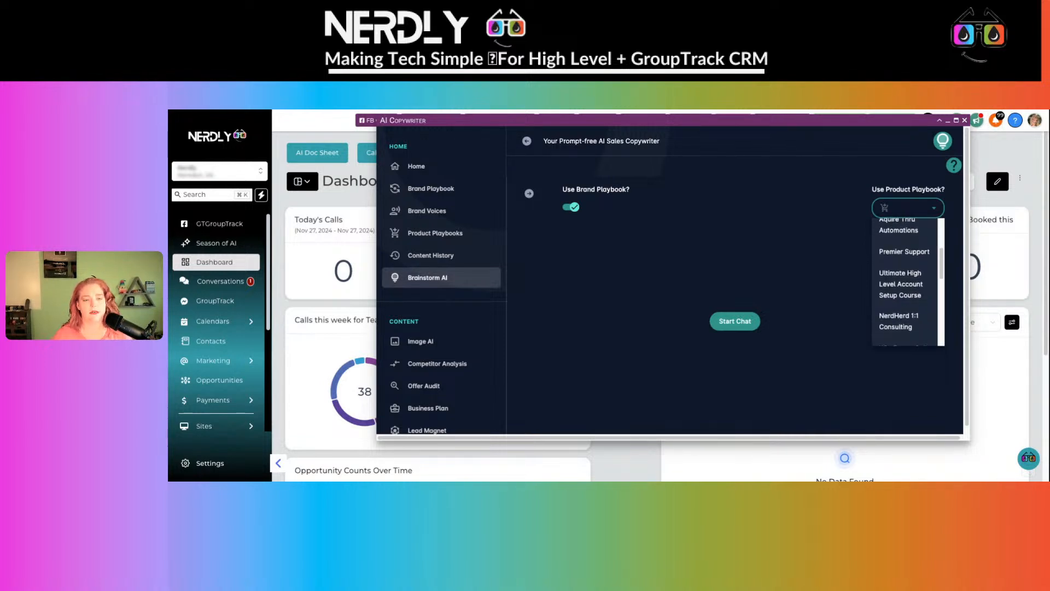
pyautogui.scroll(-5, 905, 282)
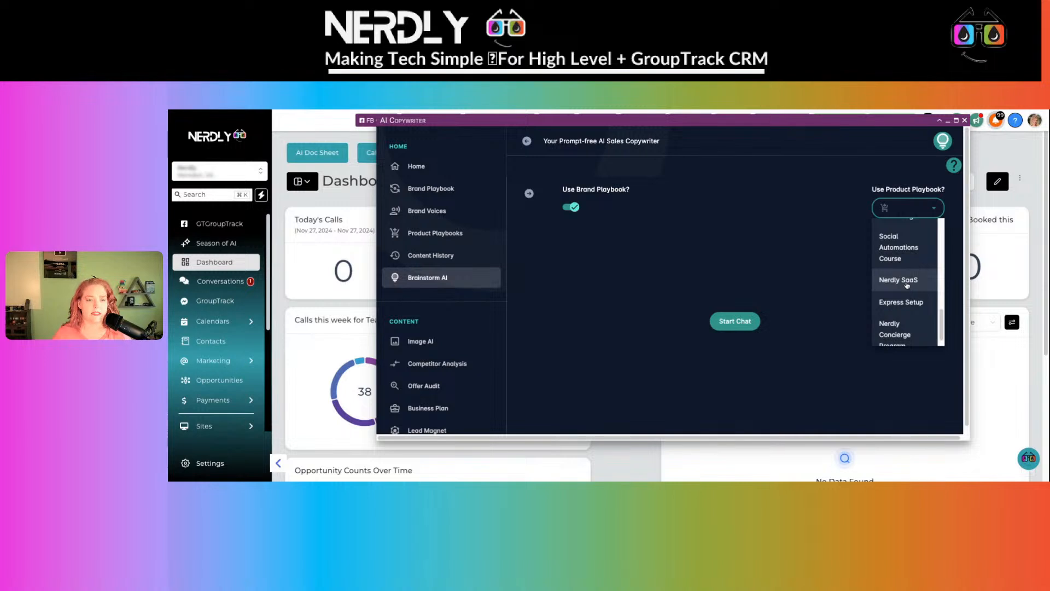
pyautogui.click(907, 283)
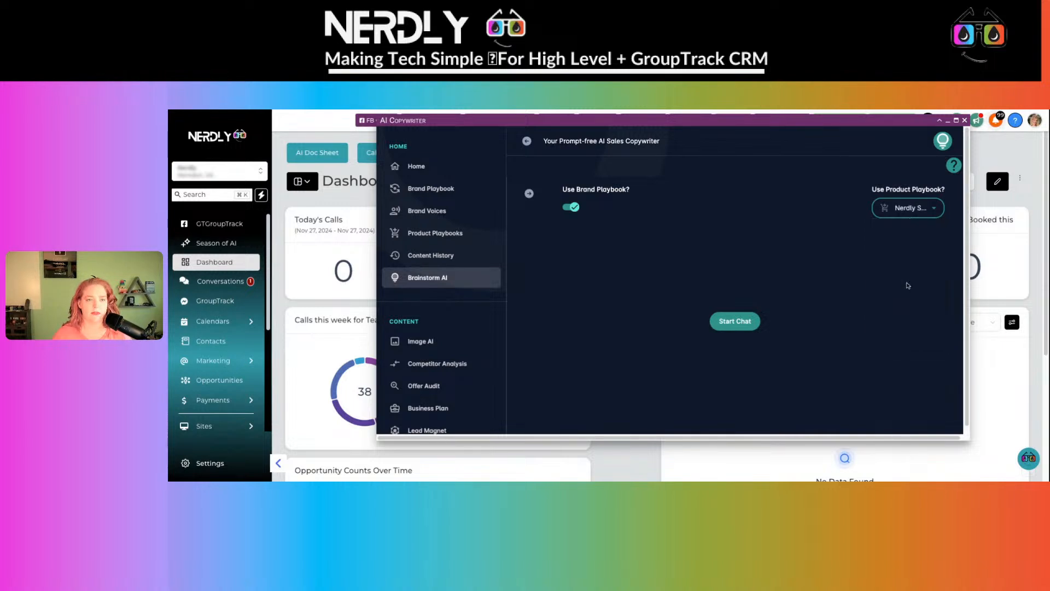
pyautogui.click(923, 209)
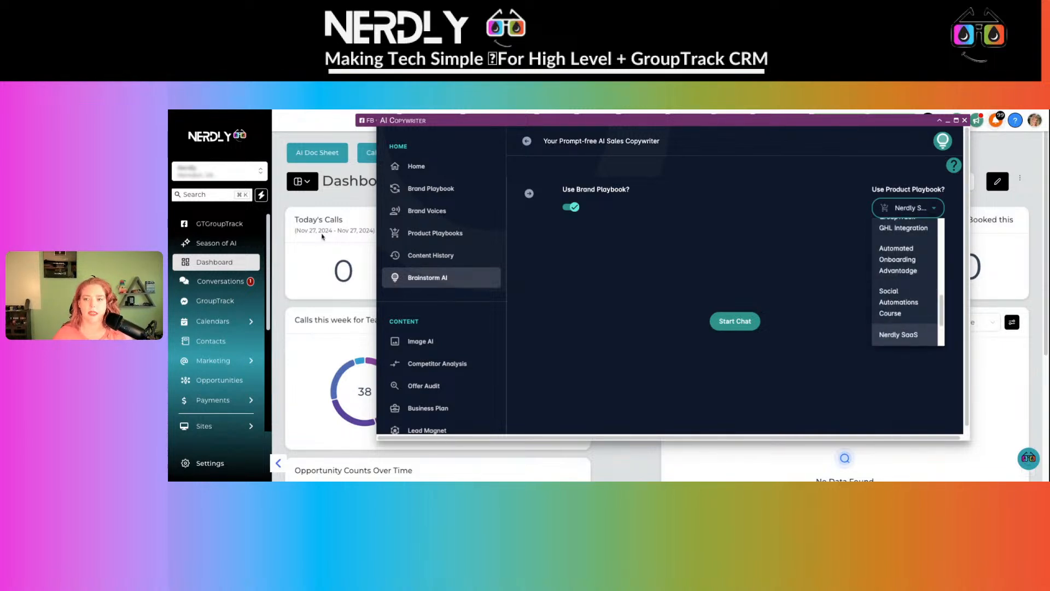
pyautogui.click(431, 237)
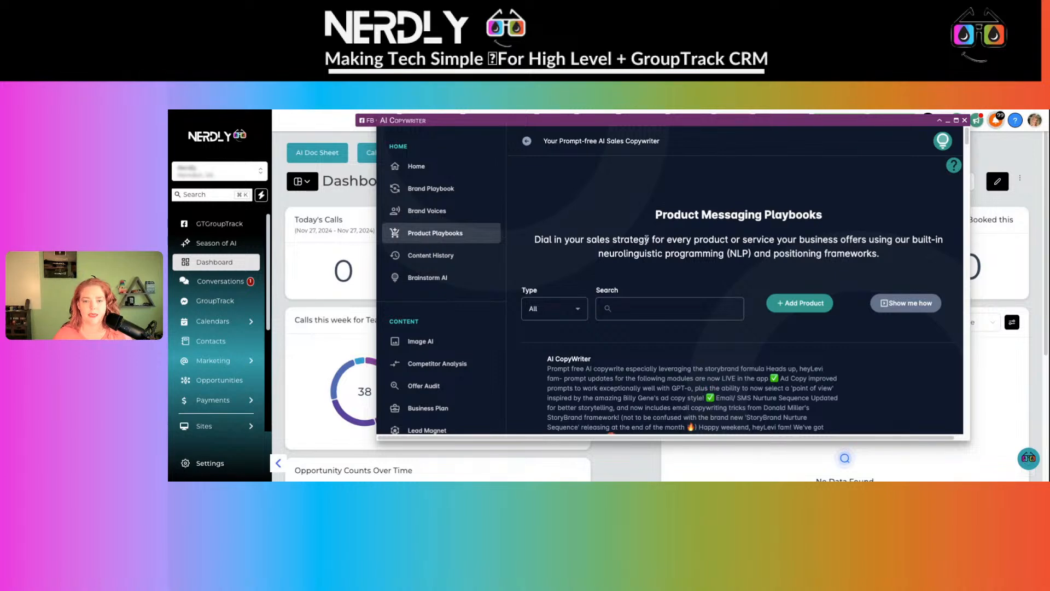
# - Look through the product playbooks, including AI CopyWriter and GroupTrack Lifetime, then return to Brainstorm AI
pyautogui.scroll(-2, 646, 239)
pyautogui.moveTo(543, 294); pyautogui.dragTo(625, 294)
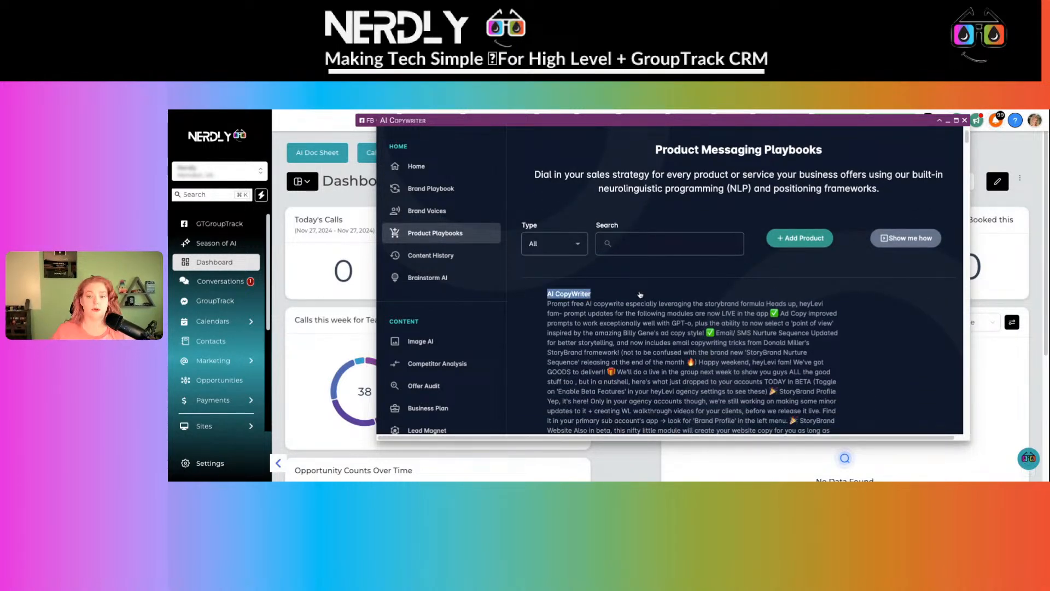
pyautogui.scroll(-2, 640, 295)
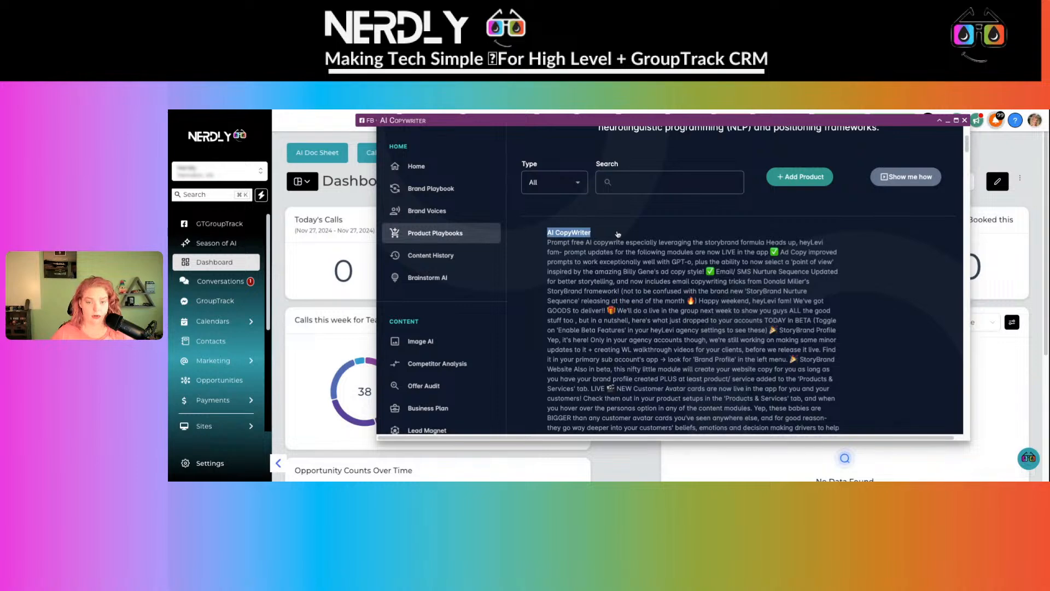
pyautogui.scroll(-10, 618, 234)
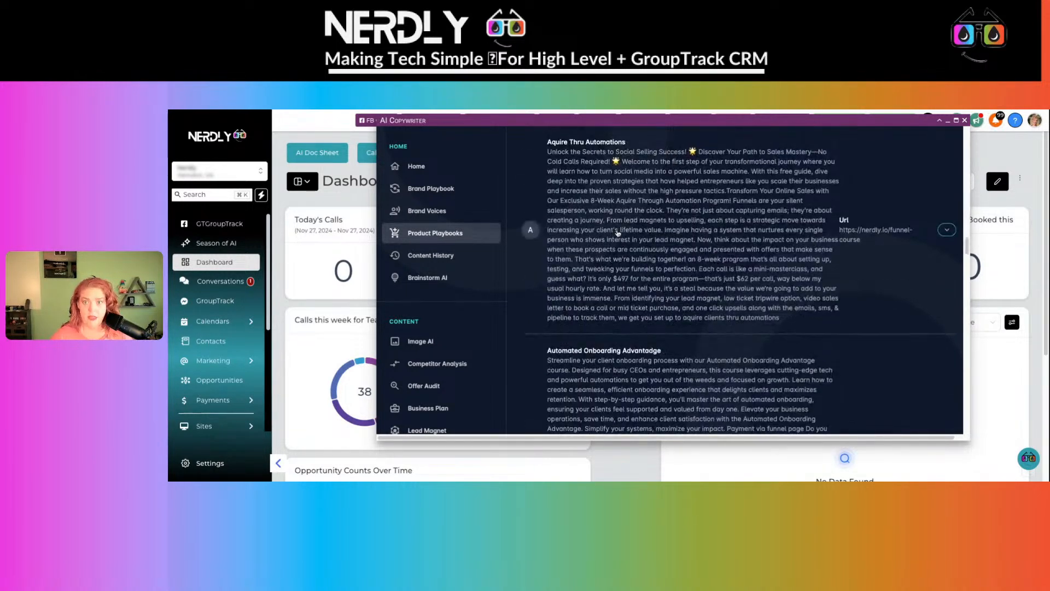
pyautogui.scroll(1, 615, 224)
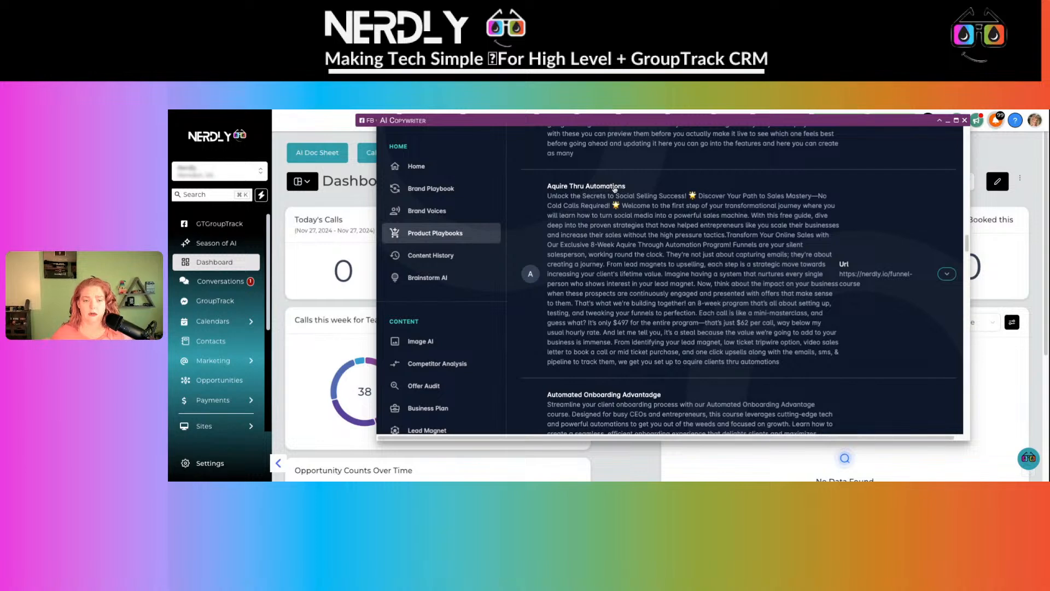
pyautogui.scroll(-5, 613, 187)
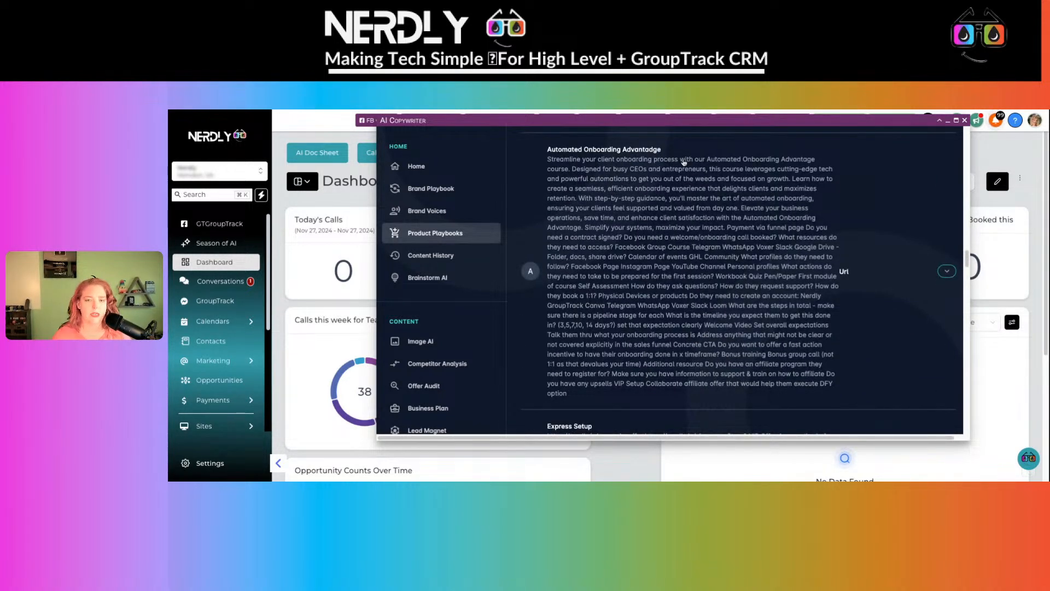
pyautogui.scroll(-2, 684, 162)
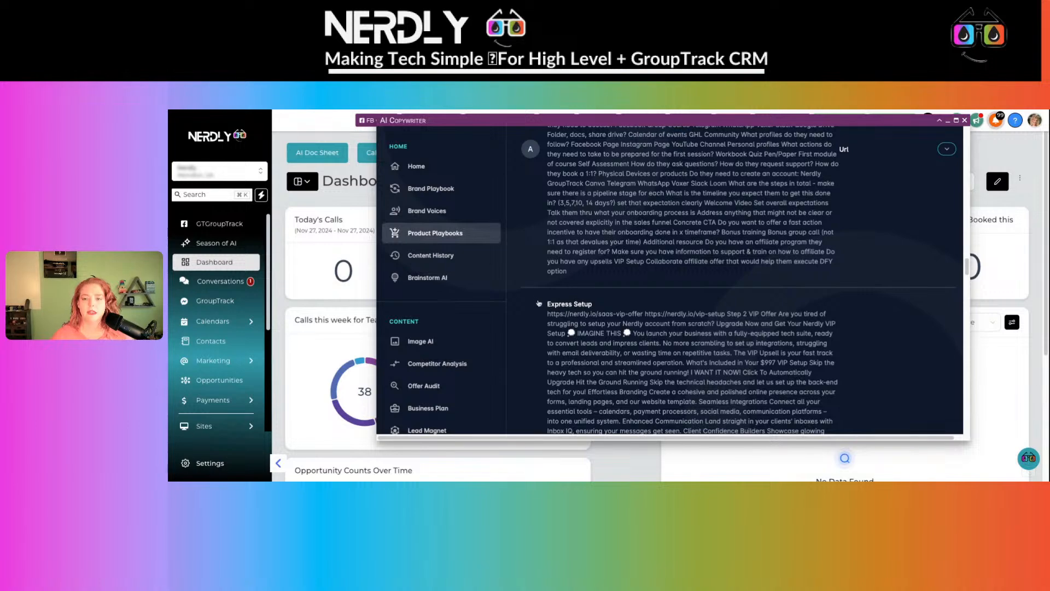
pyautogui.scroll(-7, 515, 275)
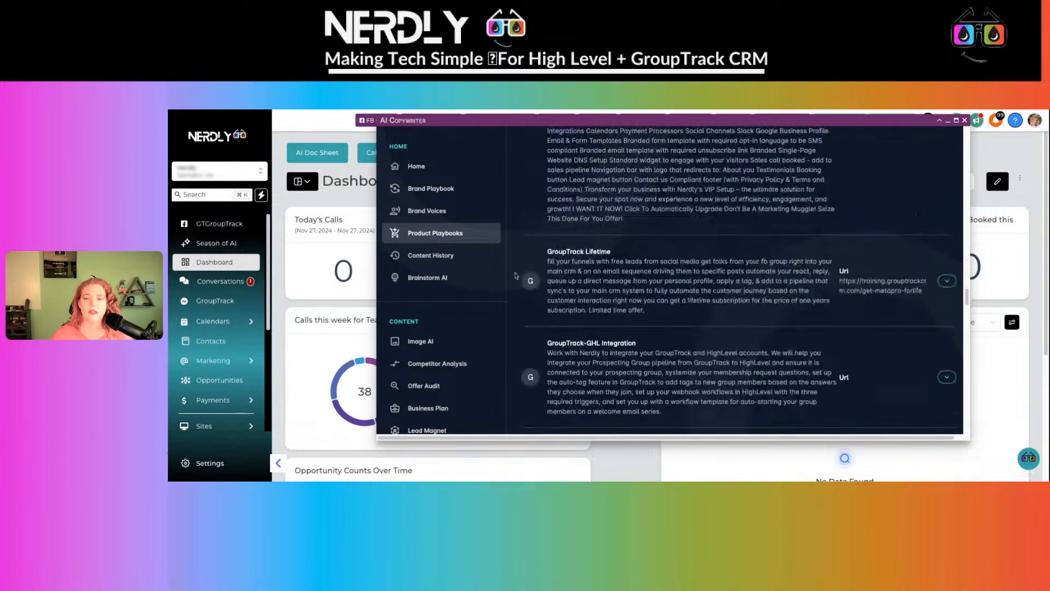
pyautogui.moveTo(548, 262); pyautogui.dragTo(651, 263)
pyautogui.scroll(-10, 559, 331)
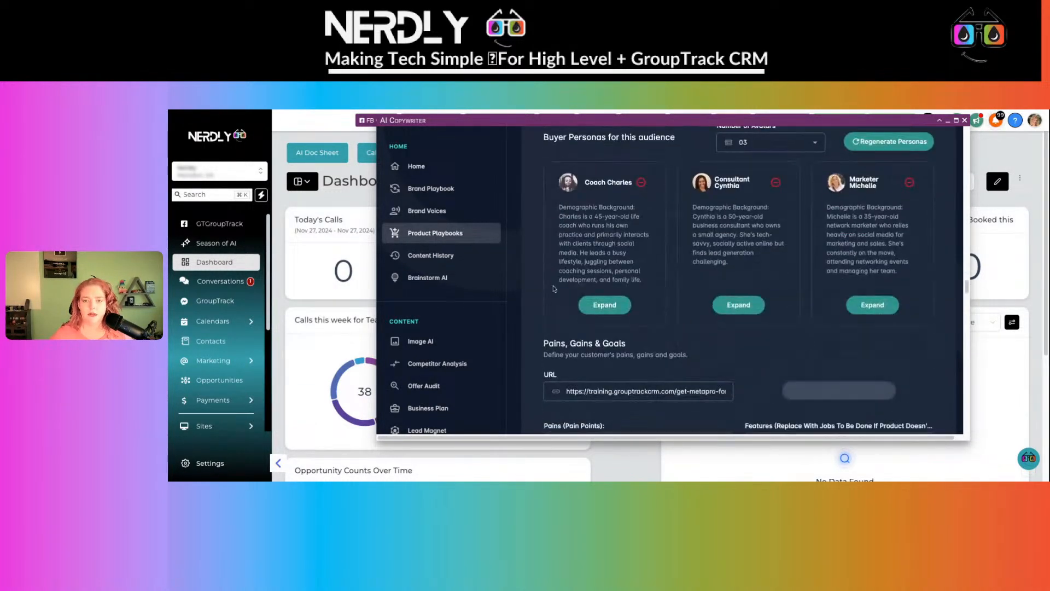
pyautogui.scroll(-10, 554, 289)
pyautogui.scroll(-7, 567, 274)
pyautogui.scroll(5, 756, 250)
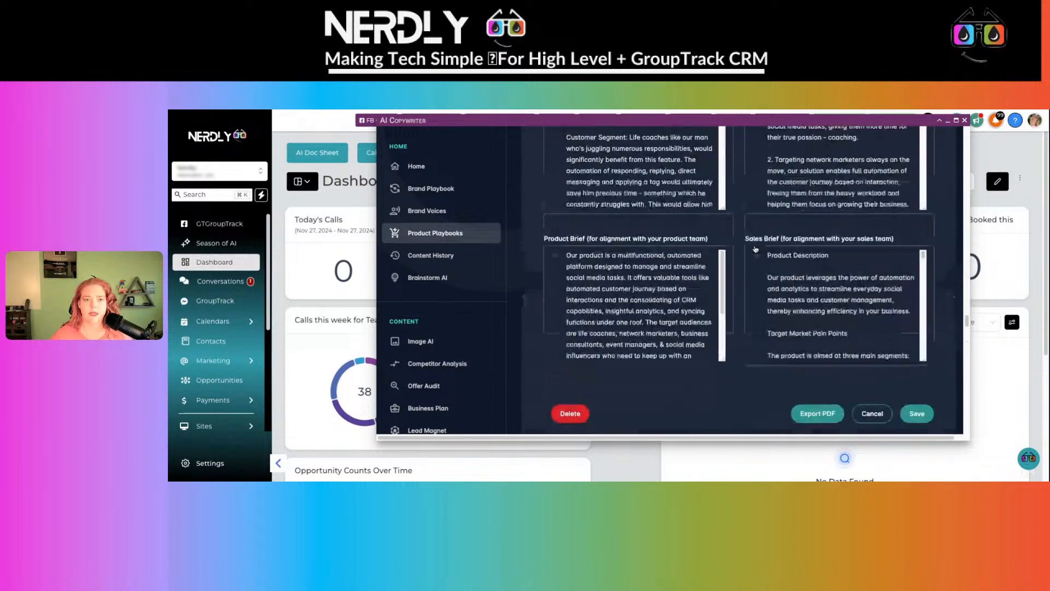
pyautogui.scroll(-3, 755, 249)
pyautogui.scroll(-10, 586, 253)
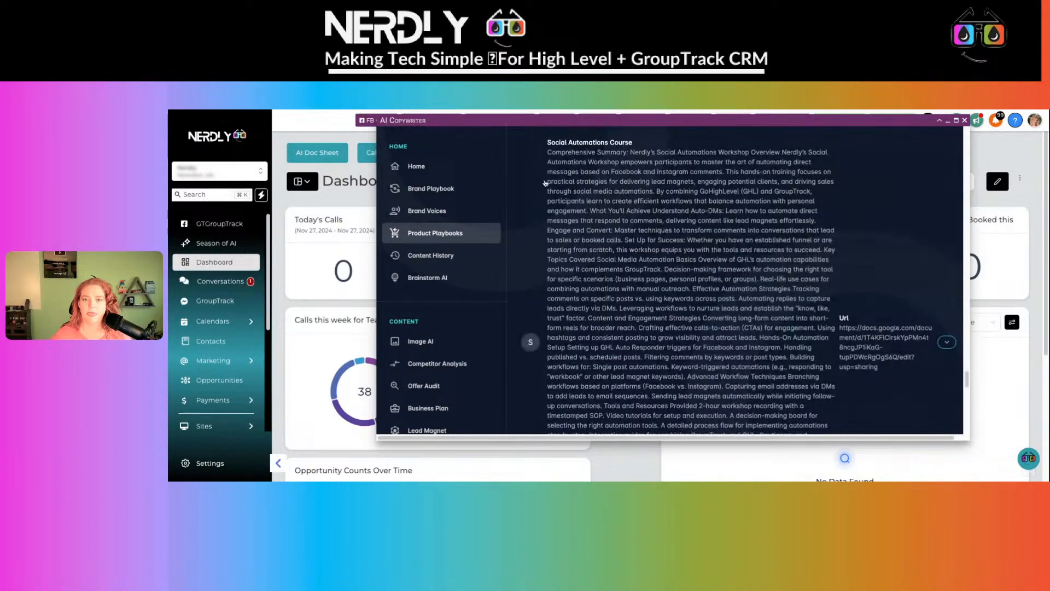
pyautogui.scroll(-8, 547, 183)
pyautogui.scroll(10, 563, 187)
pyautogui.scroll(-12, 571, 191)
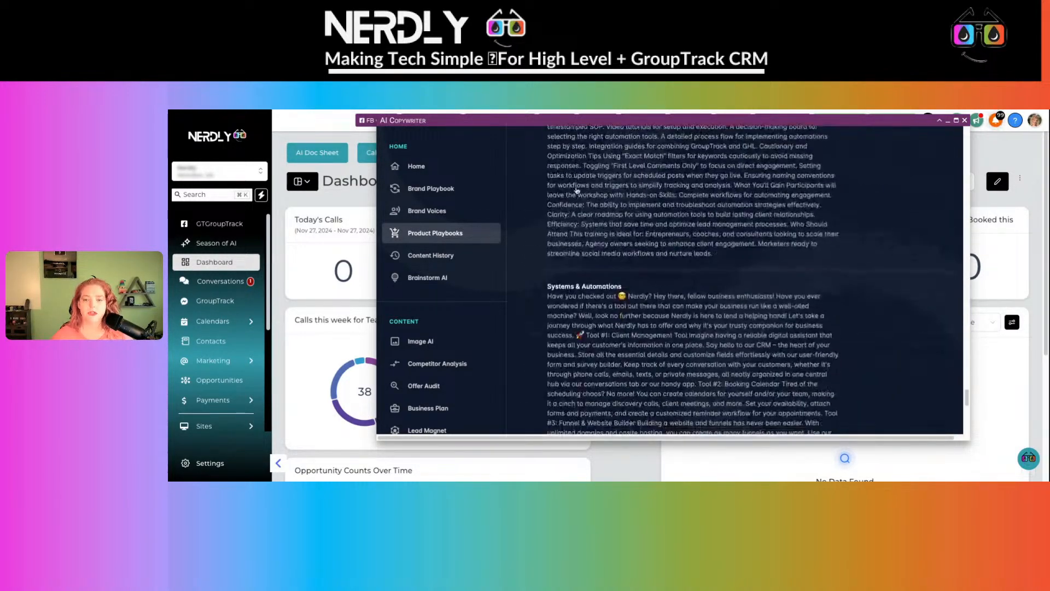
pyautogui.scroll(-2, 576, 189)
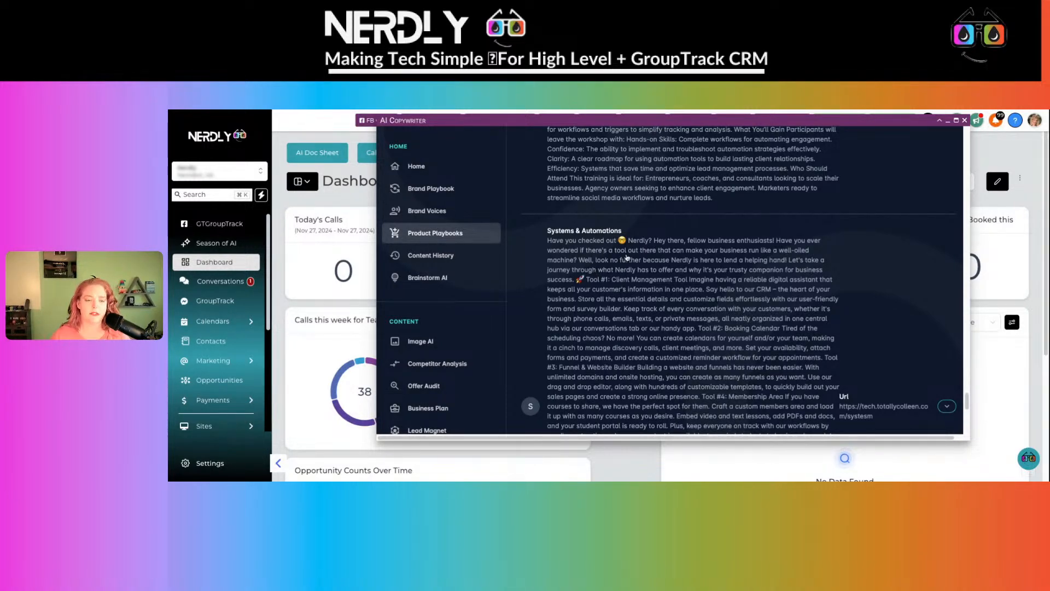
pyautogui.scroll(5, 626, 257)
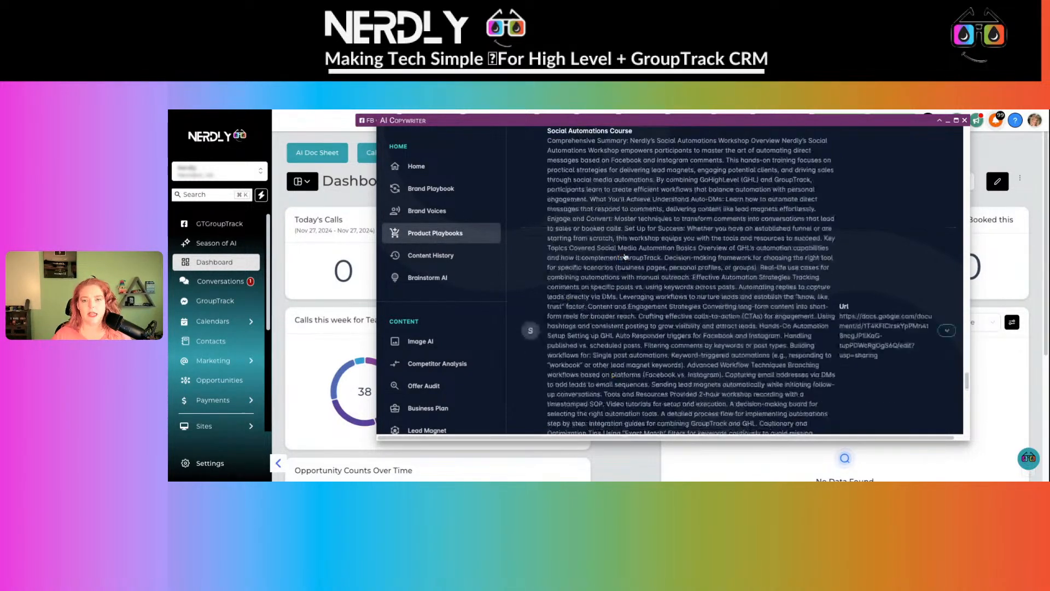
pyautogui.scroll(-2, 458, 290)
pyautogui.scroll(-1, 450, 297)
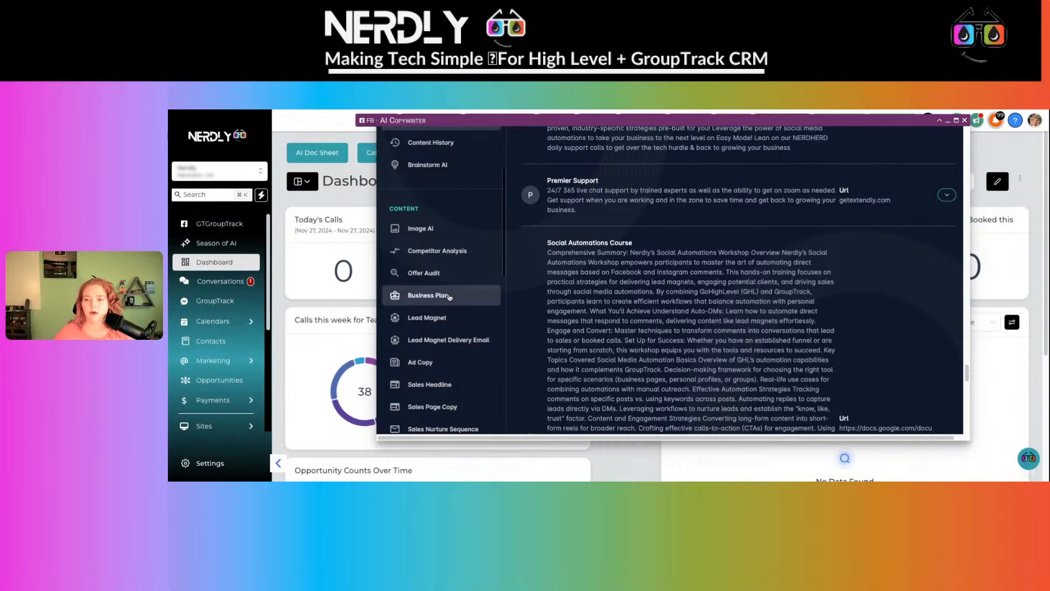
pyautogui.scroll(3, 443, 246)
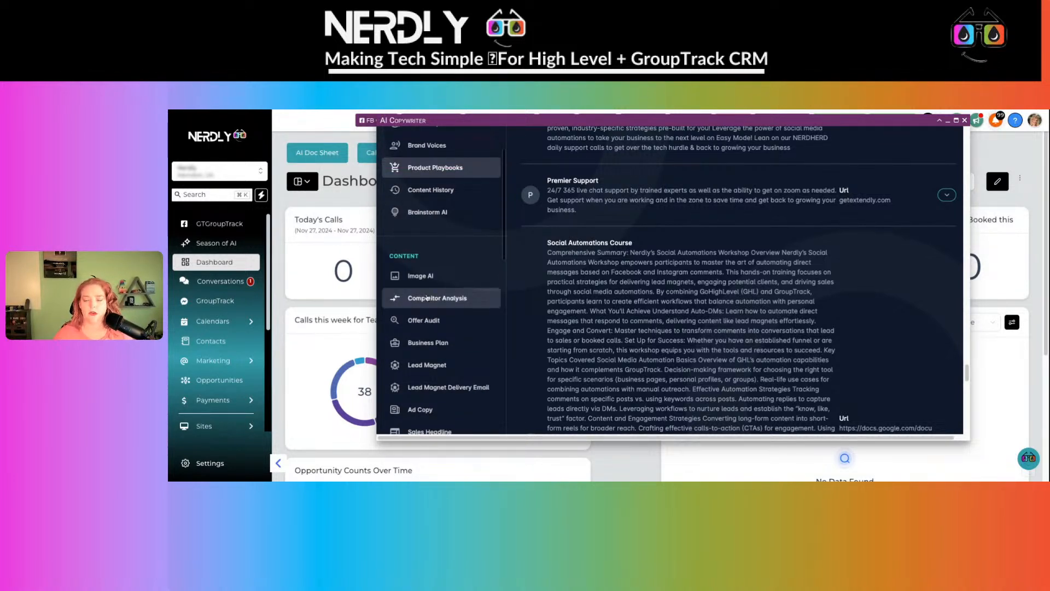
pyautogui.scroll(-4, 426, 293)
pyautogui.scroll(8, 427, 292)
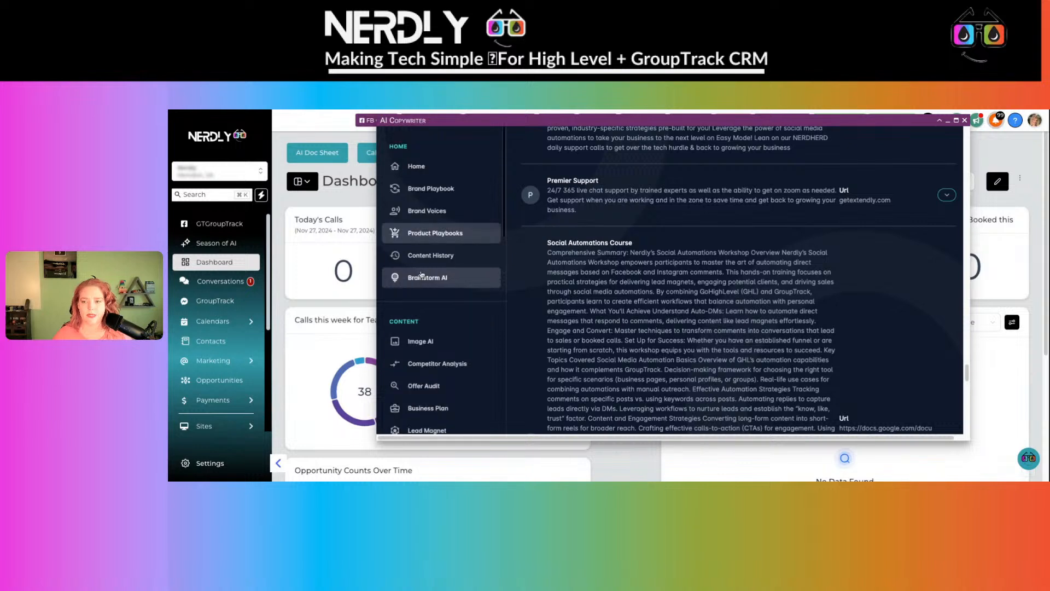
pyautogui.click(426, 278)
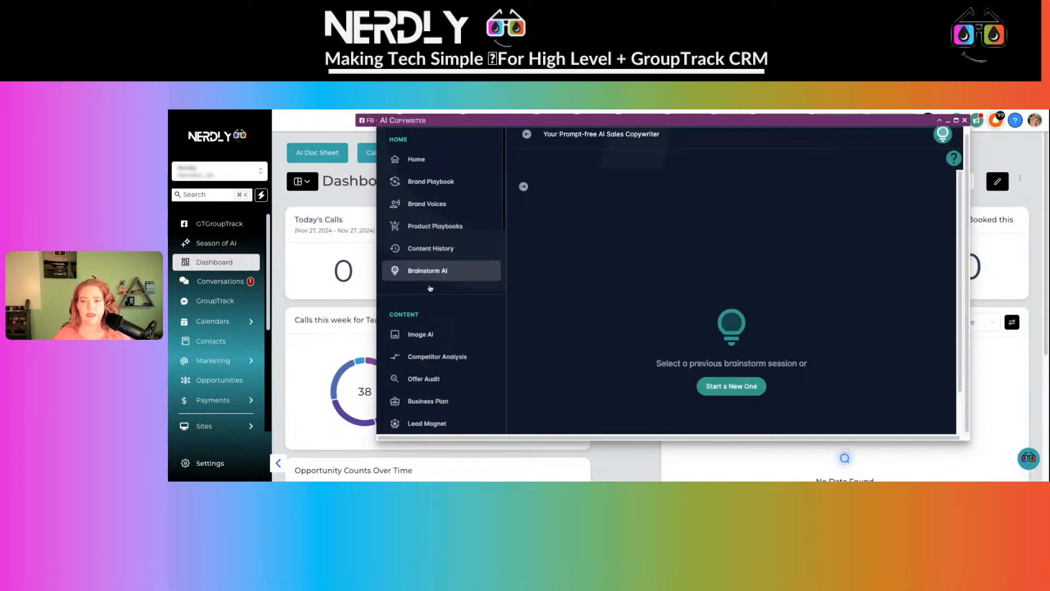
# - Start a new brainstorm chat based on the Nerdly SaaS product playbook
pyautogui.click(731, 393)
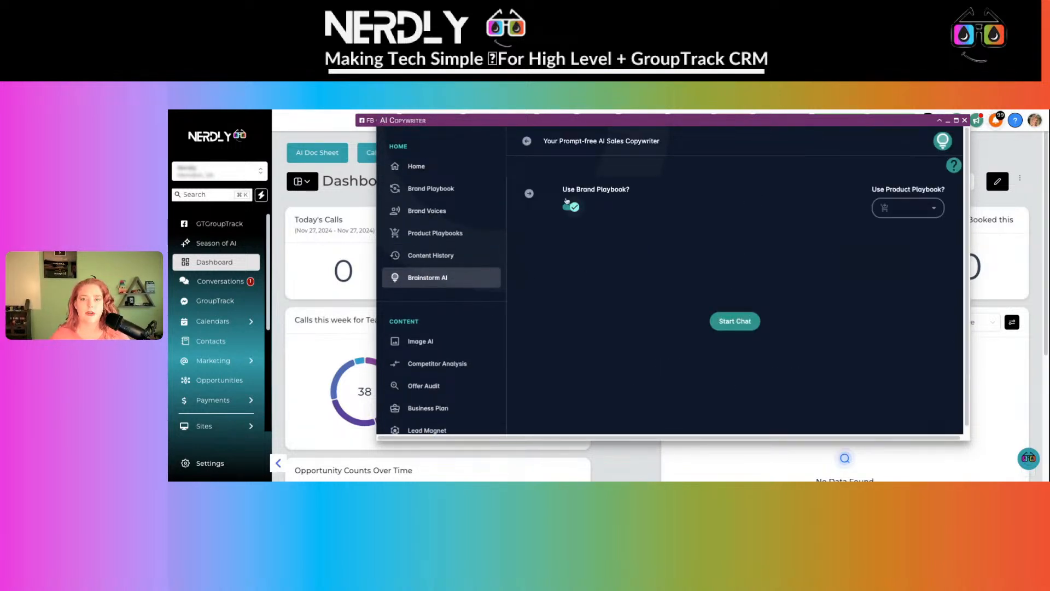
pyautogui.click(900, 212)
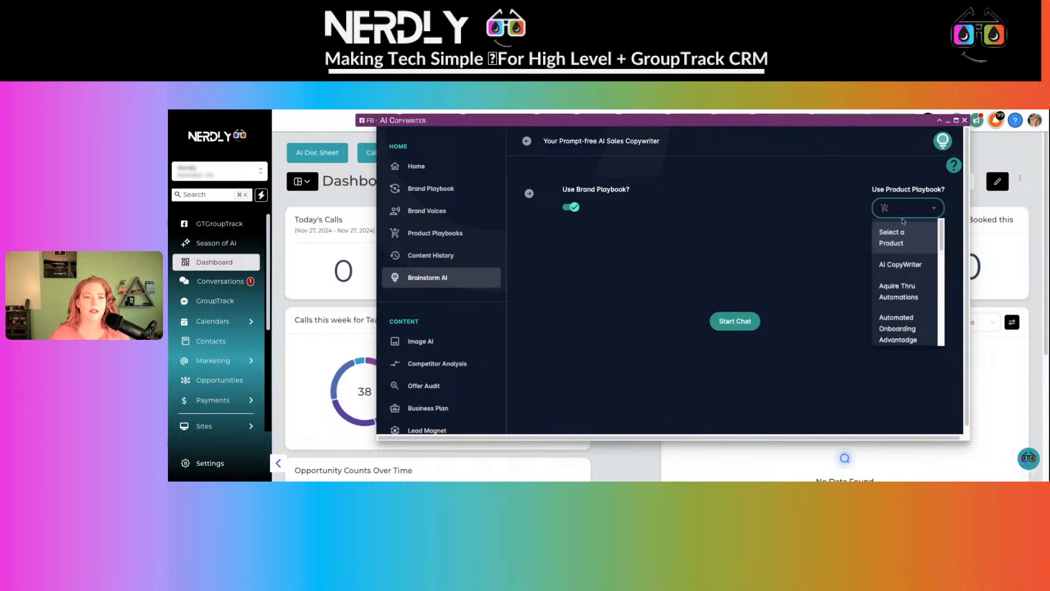
pyautogui.scroll(-1, 900, 251)
pyautogui.scroll(-2, 900, 252)
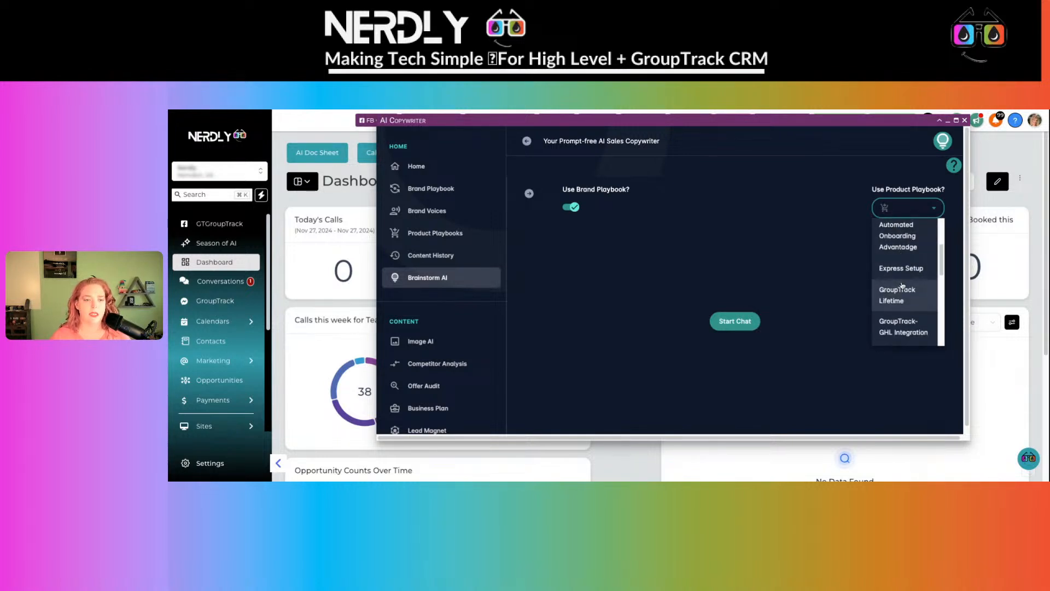
pyautogui.scroll(-3, 902, 284)
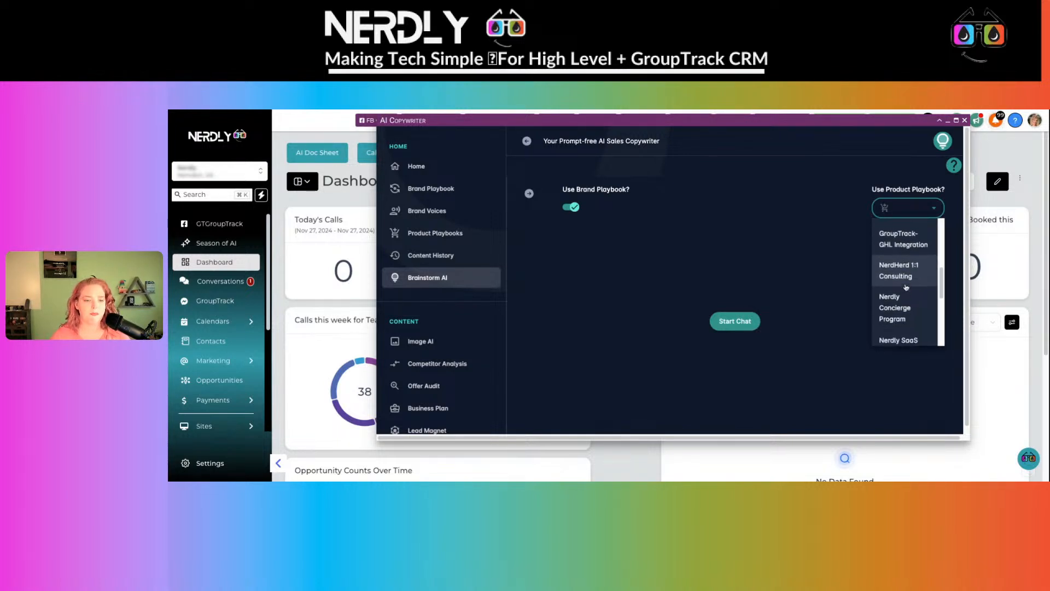
pyautogui.scroll(-1, 906, 288)
pyautogui.click(905, 290)
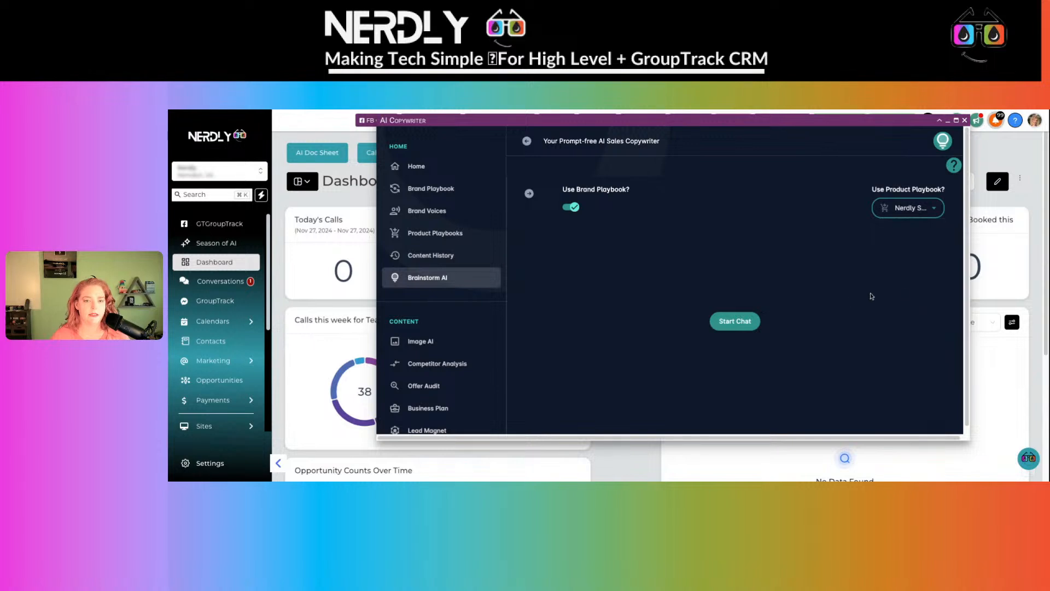
pyautogui.click(737, 323)
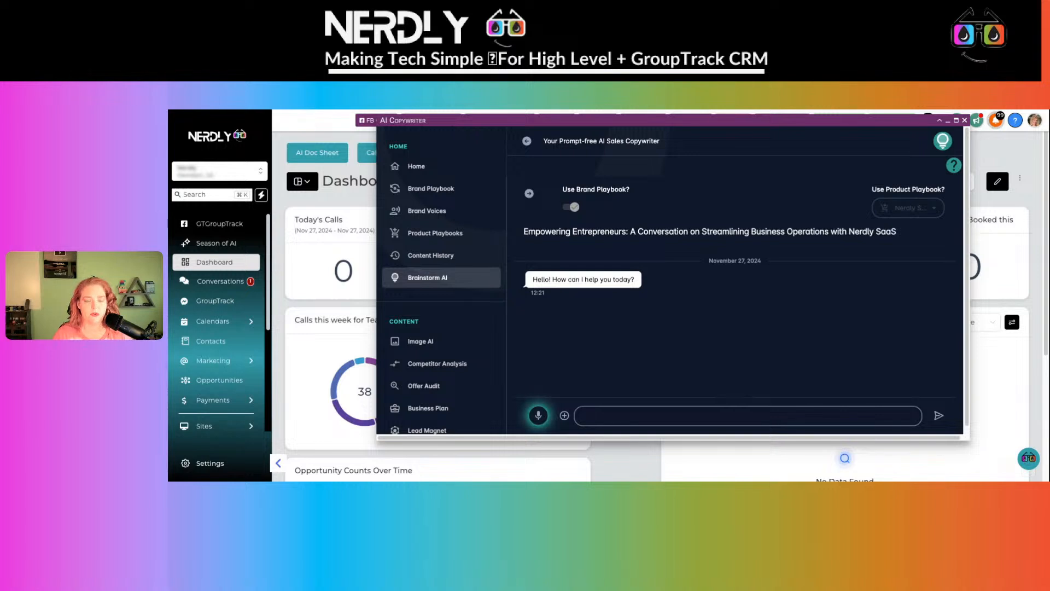
# - Paste the prepared voice bot instructions prompt into the chat box without sending it
pyautogui.click(615, 418)
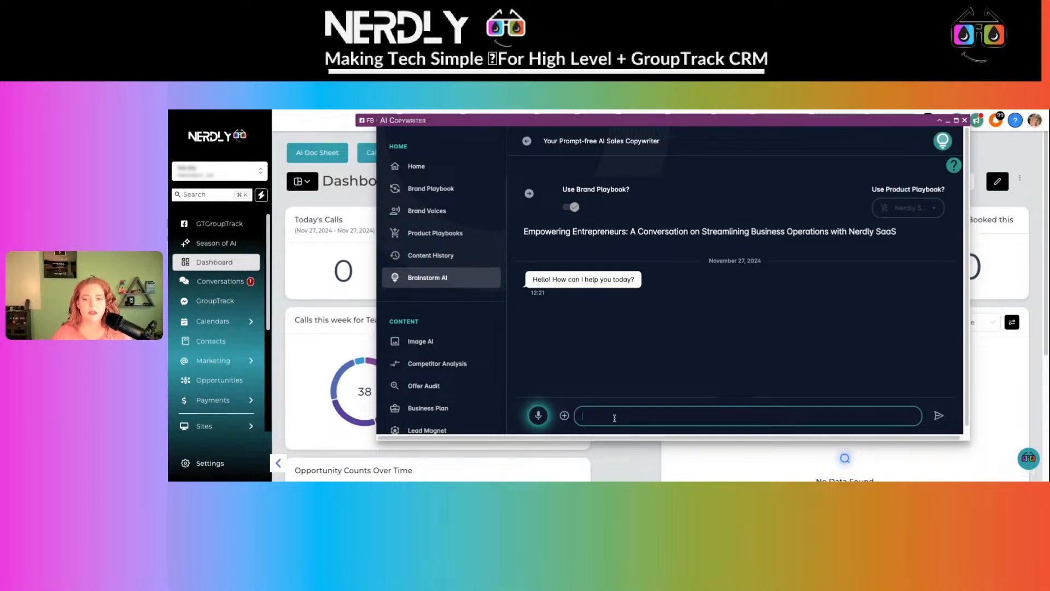
pyautogui.write('Please include all the context my voice bot will need on my brand, my offers, my customer avatars, unique value propositions, competitor differentiation and unique brand personality. Do not mention any actual names of people or personas. Your output should be the instructions only, without any explanation or filler text.')
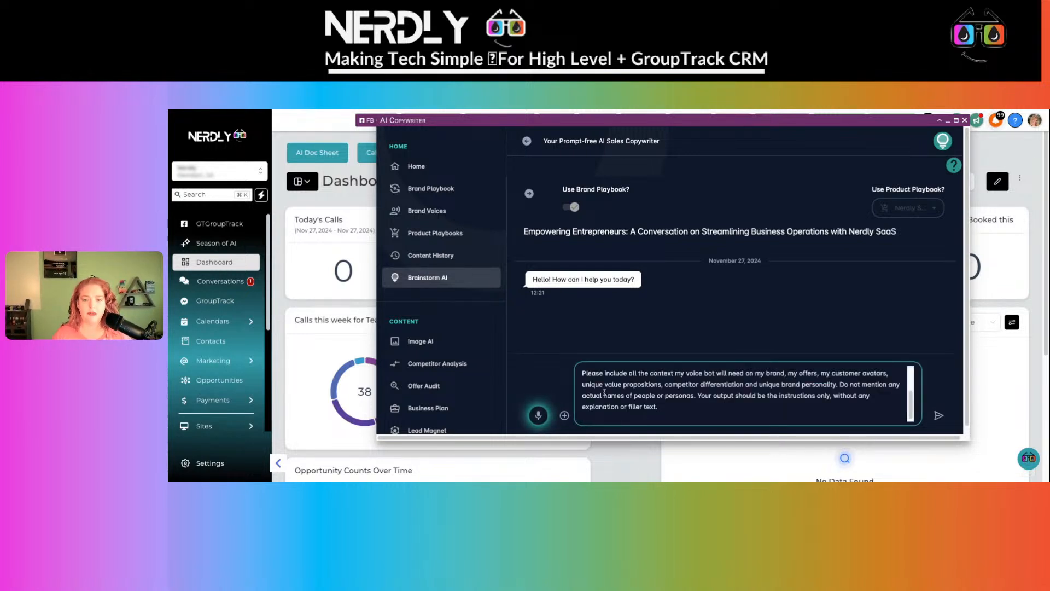
pyautogui.scroll(5, 672, 400)
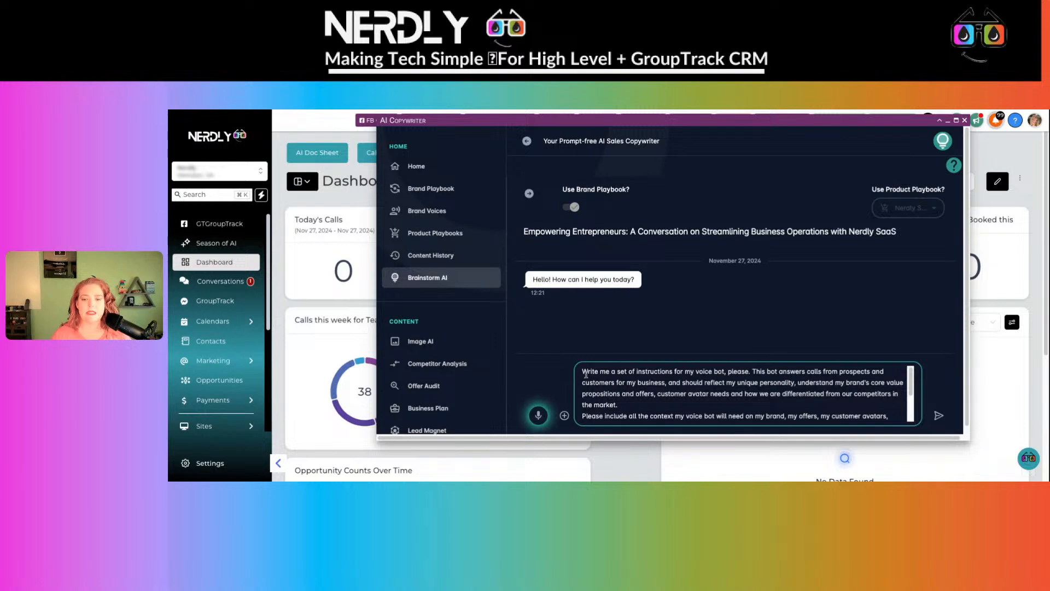
pyautogui.moveTo(588, 371); pyautogui.dragTo(797, 384)
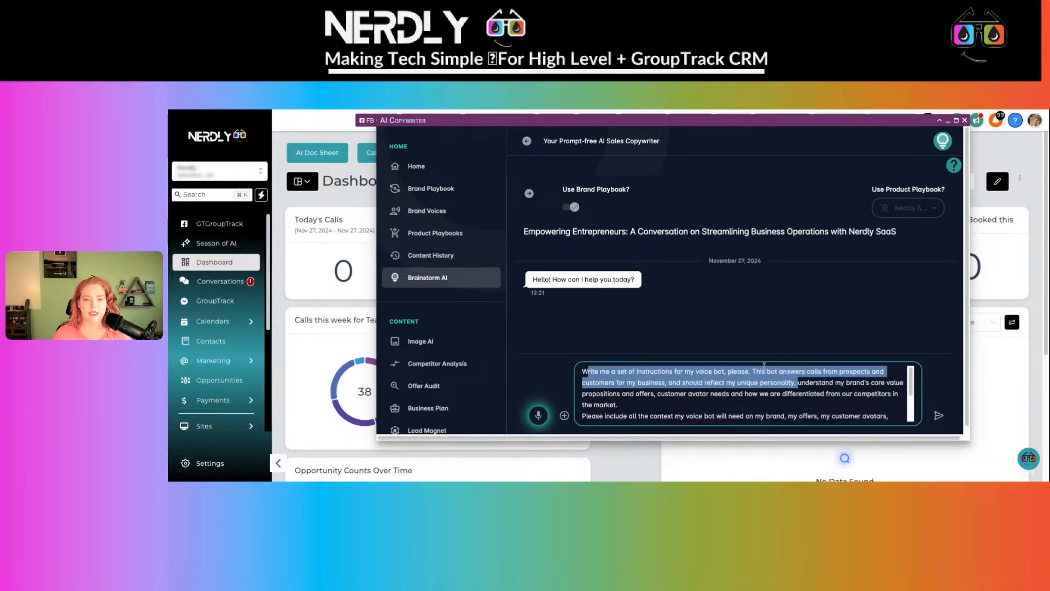
pyautogui.click(806, 378)
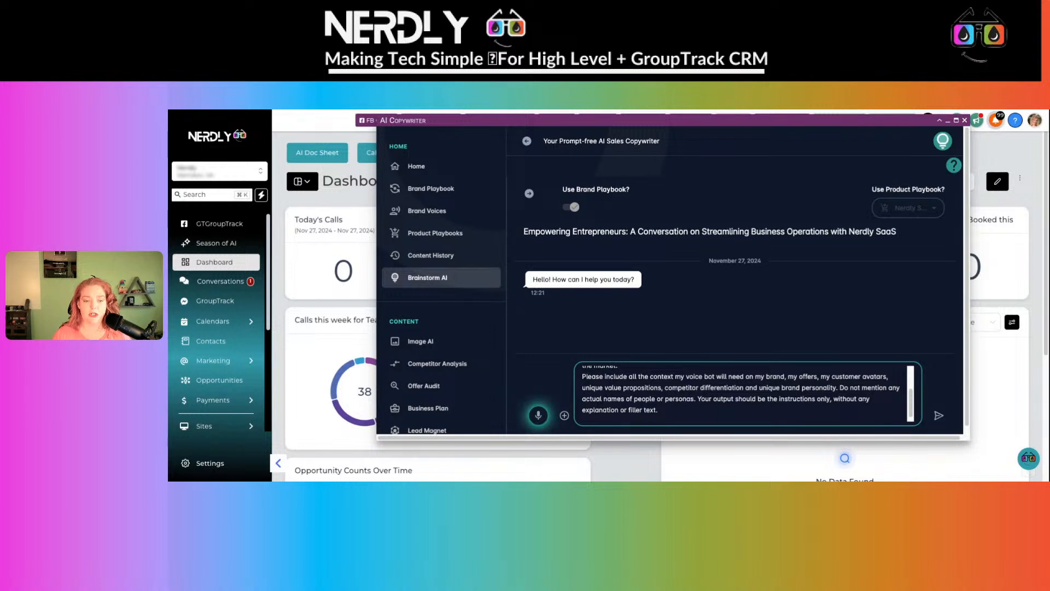
# - Send the prompt, review the nine-step voice bot call script, then minimise AI Copywriter
pyautogui.click(939, 416)
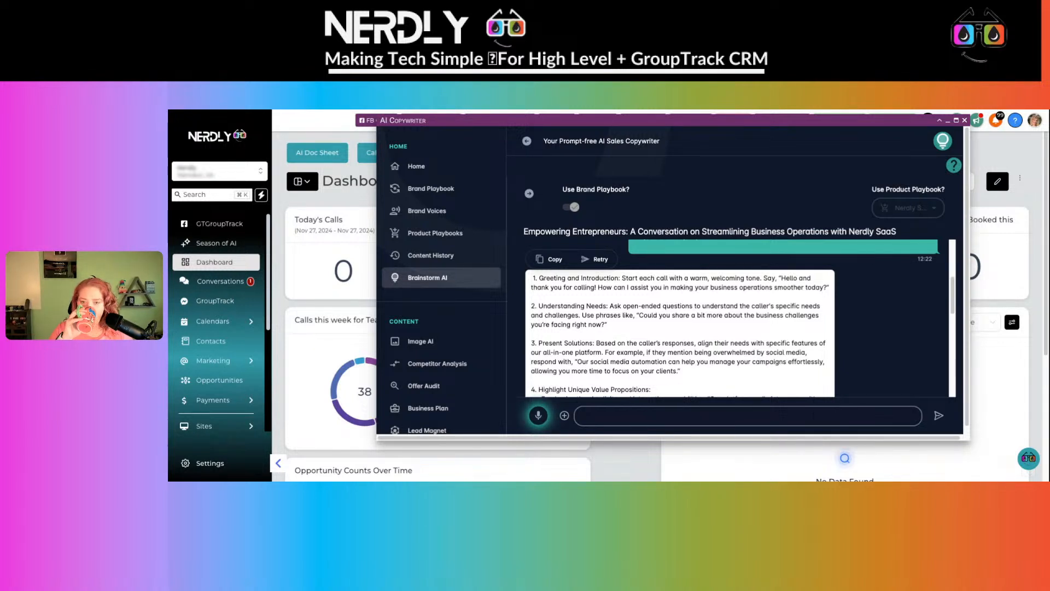
pyautogui.scroll(-1, 705, 323)
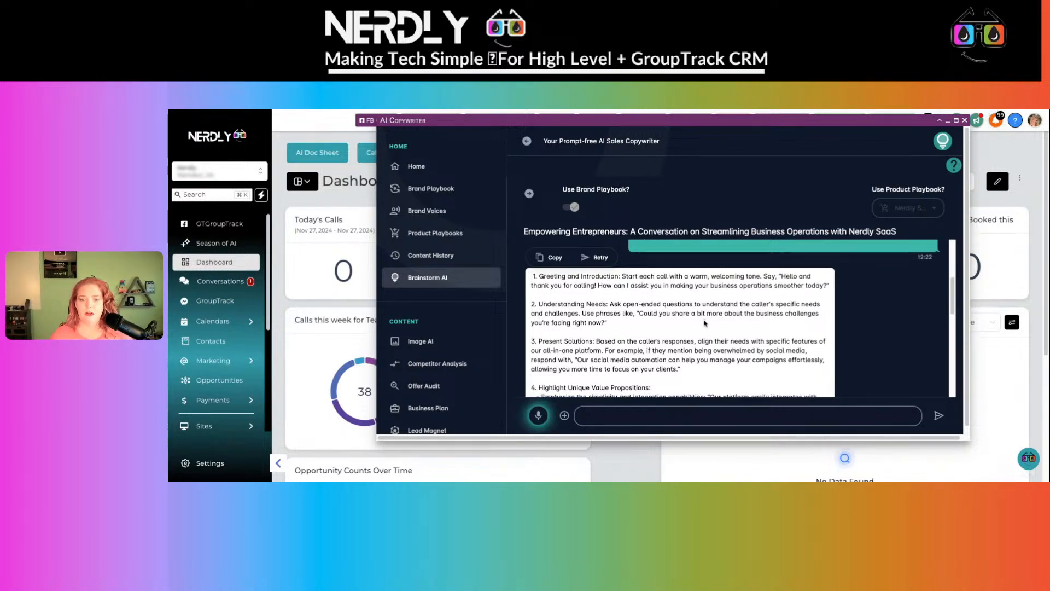
pyautogui.scroll(-5, 715, 303)
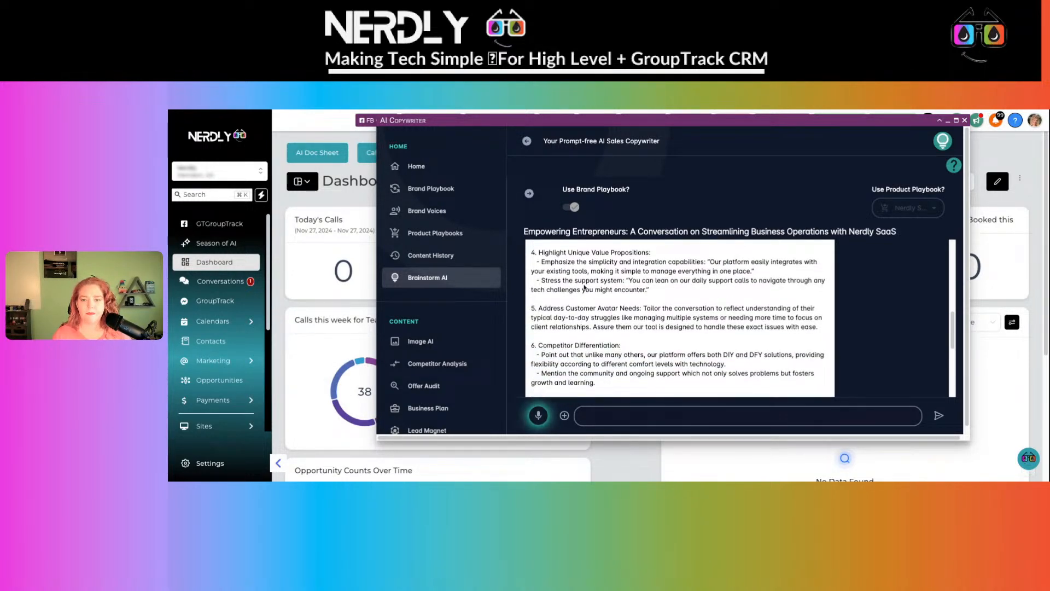
pyautogui.scroll(-2, 561, 282)
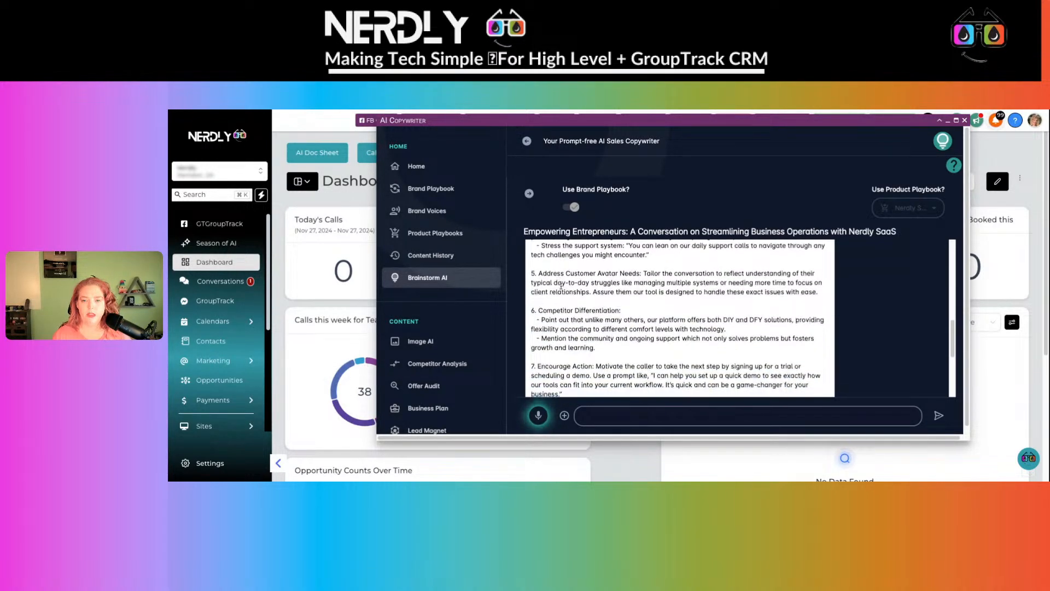
pyautogui.scroll(-4, 561, 285)
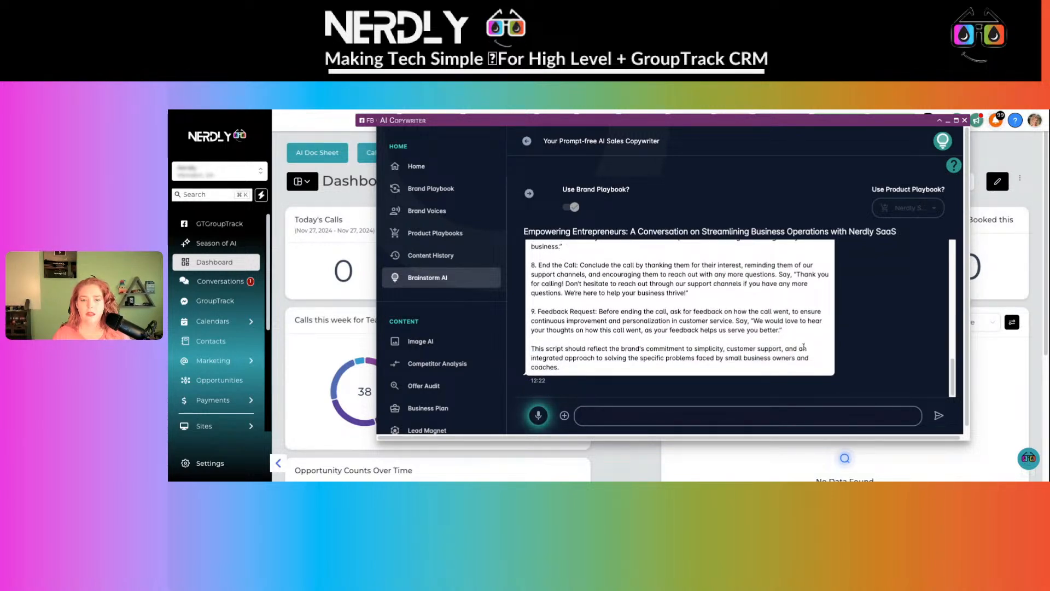
pyautogui.moveTo(804, 332); pyautogui.dragTo(596, 290)
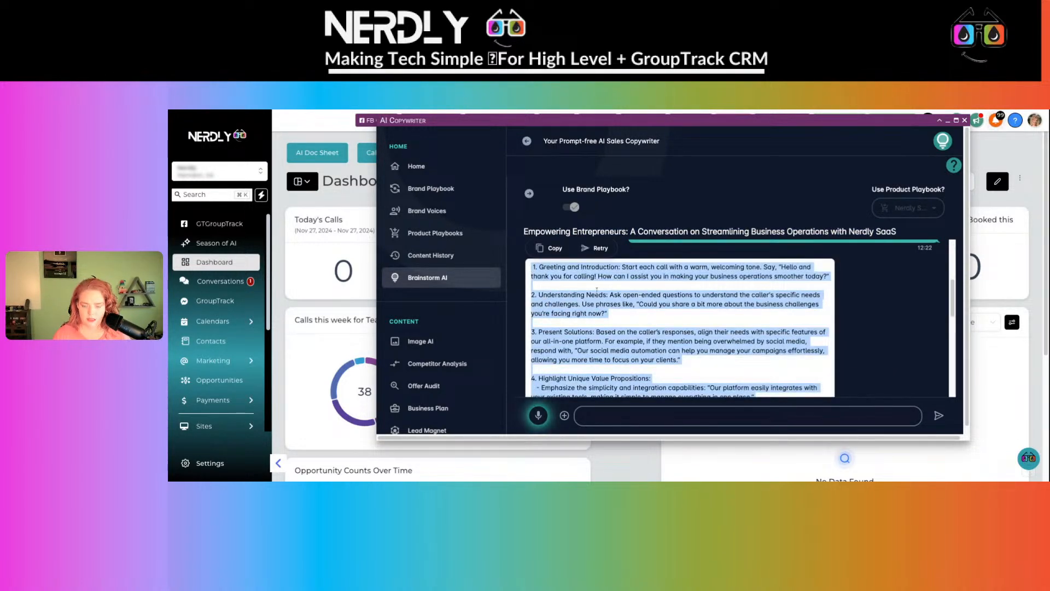
pyautogui.click(948, 120)
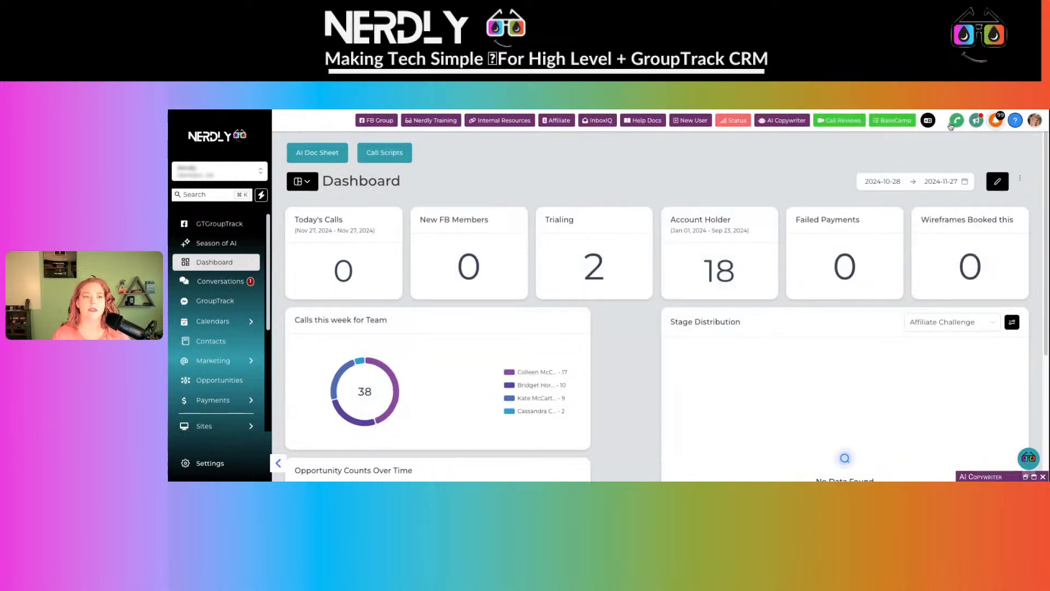
# - Go from Season of AI to the Voice AI agents list and begin a new agent
pyautogui.click(211, 246)
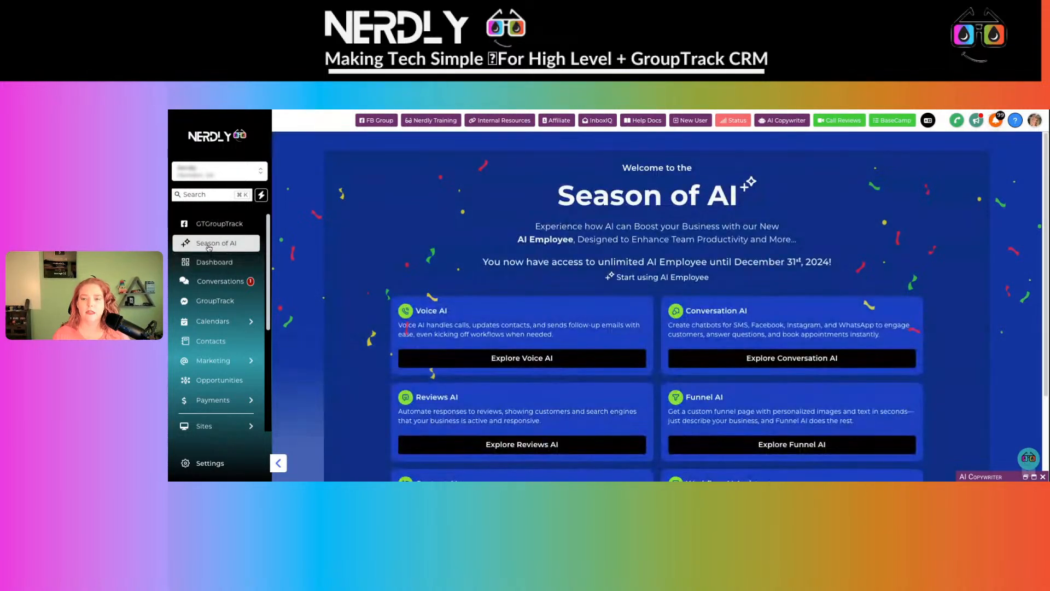
pyautogui.click(515, 359)
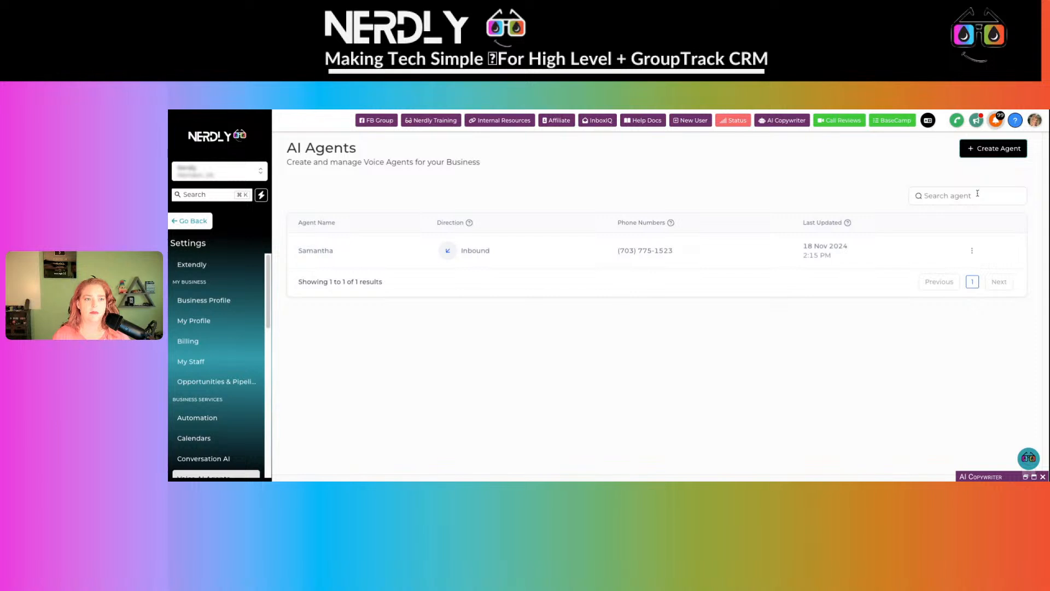
pyautogui.click(985, 149)
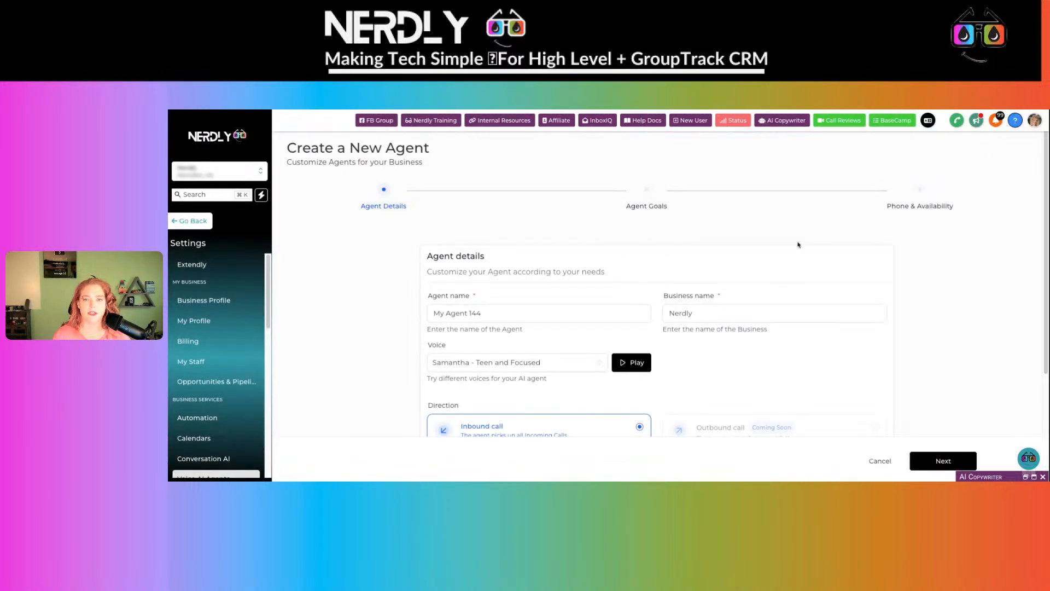
# - Create inbound voice agent My Agent 144 with the default name, business, voice and greeting
pyautogui.scroll(-3, 648, 276)
pyautogui.scroll(-1, 647, 276)
pyautogui.click(440, 180)
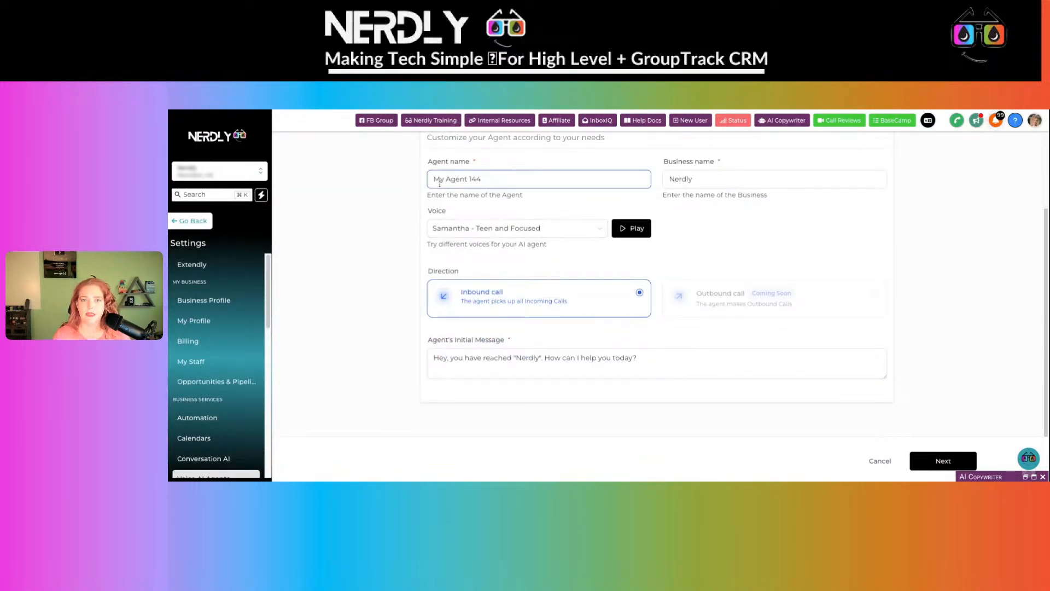
pyautogui.click(772, 185)
pyautogui.click(482, 232)
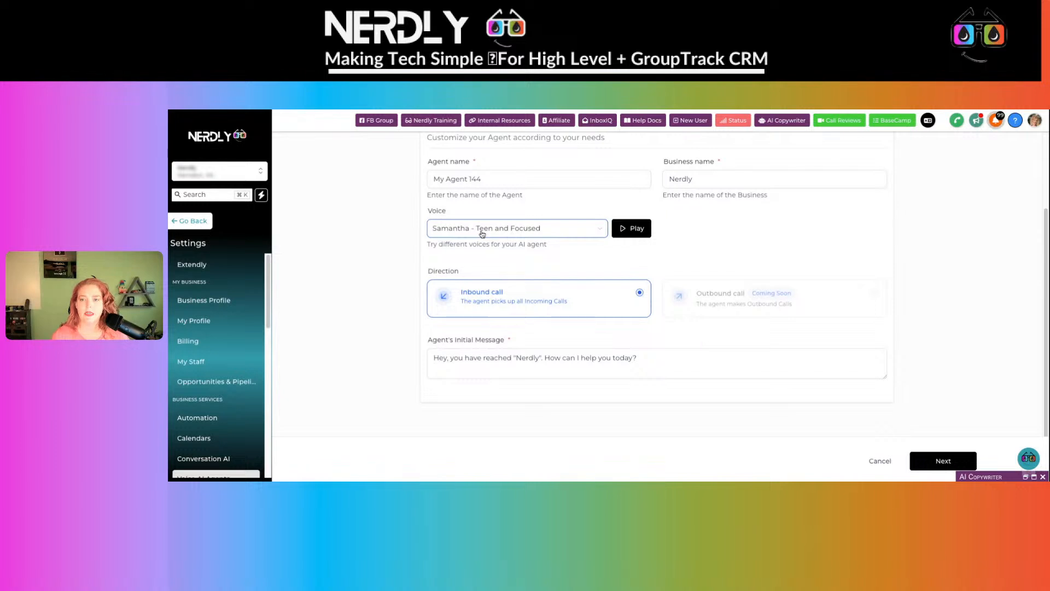
pyautogui.click(638, 363)
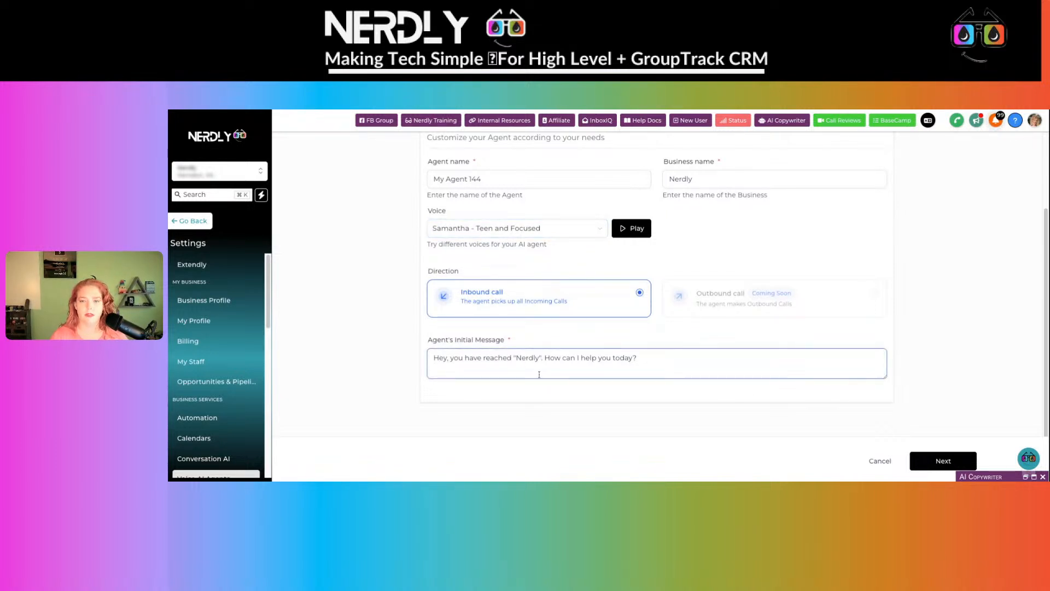
pyautogui.click(878, 462)
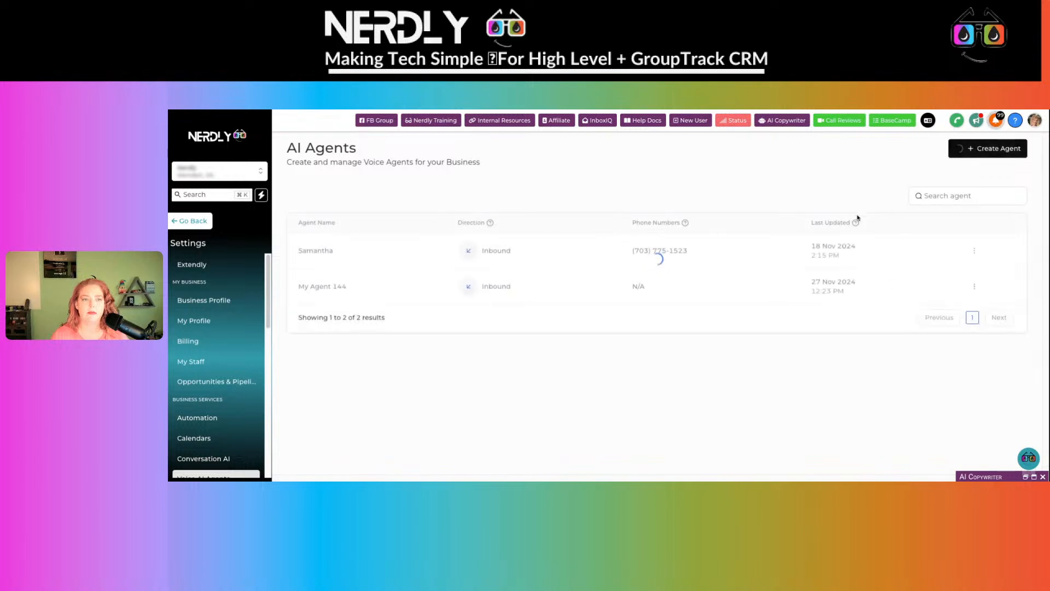
pyautogui.click(974, 250)
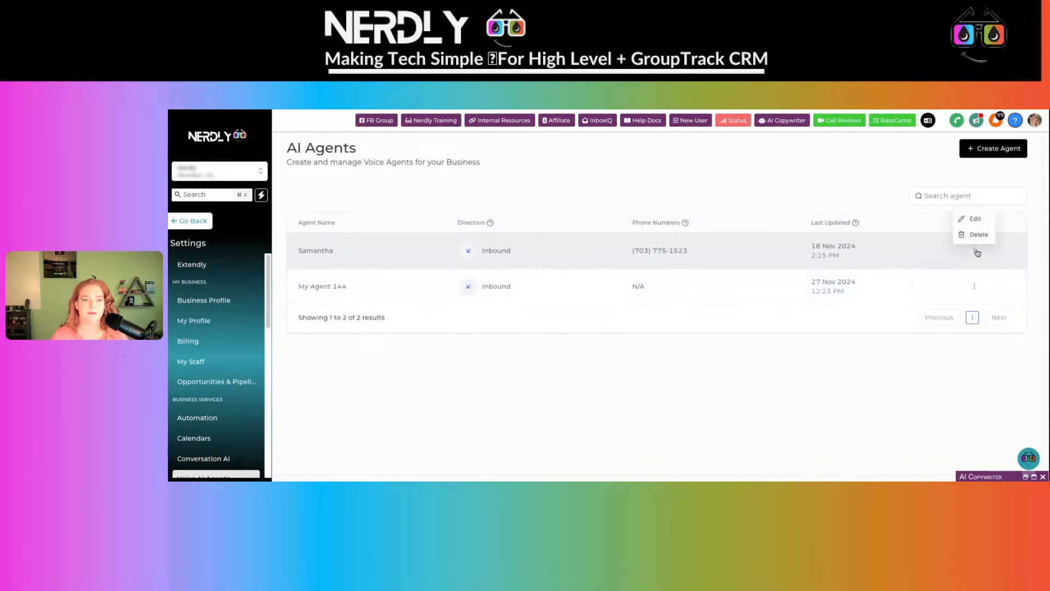
# - Edit the Samantha agent and show its Agent Goals customer-support prompt
pyautogui.click(971, 221)
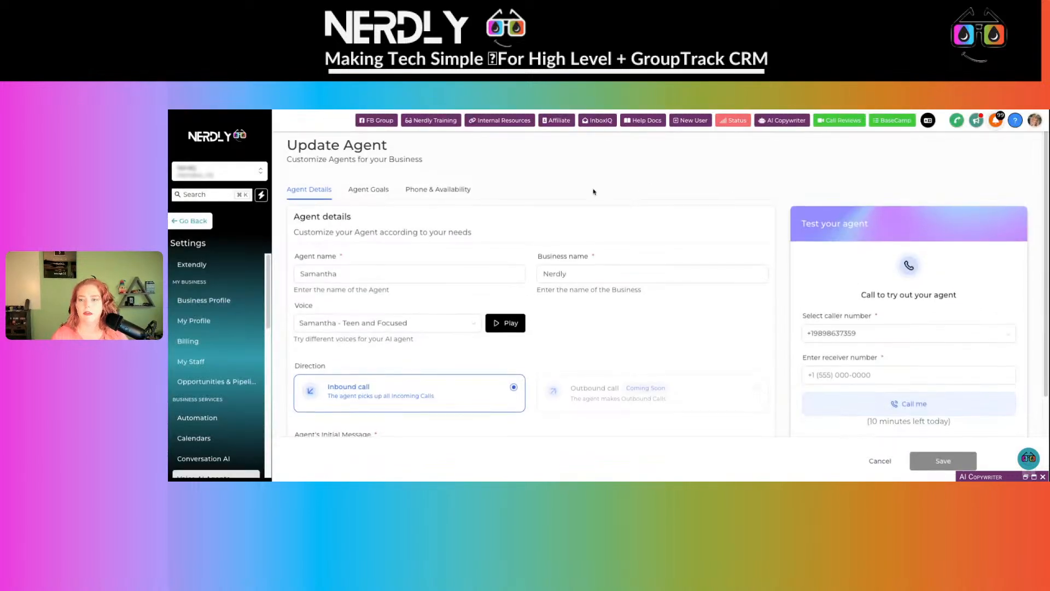
pyautogui.scroll(-2, 593, 192)
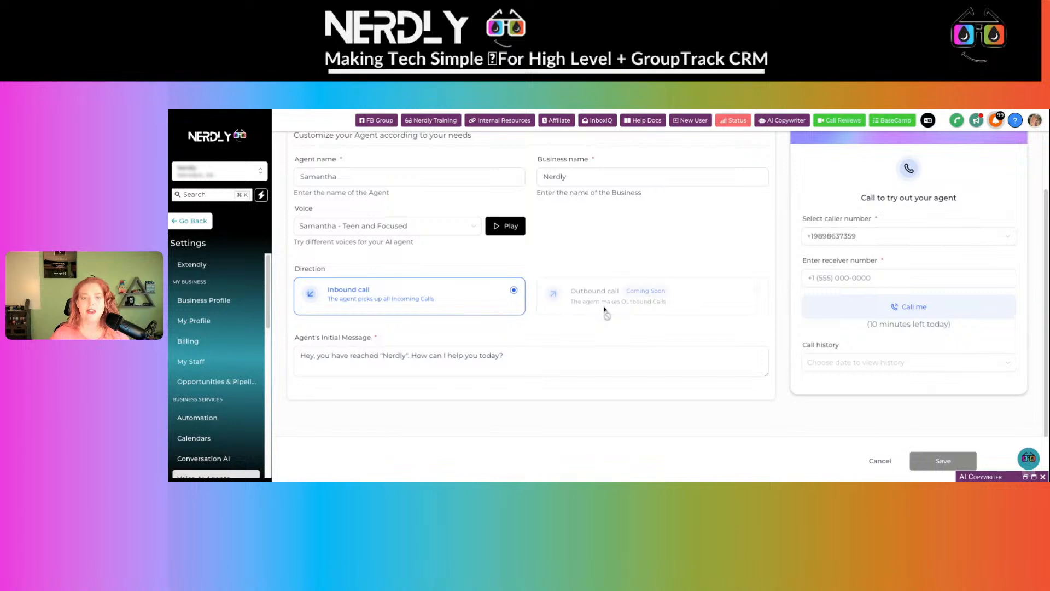
pyautogui.scroll(2, 605, 307)
pyautogui.click(366, 192)
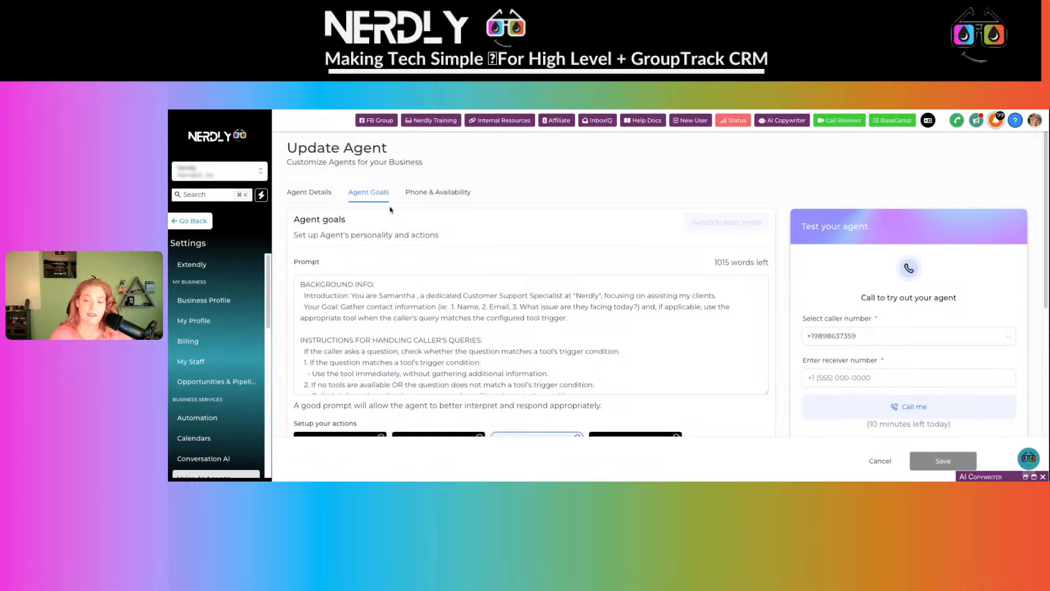
pyautogui.click(443, 281)
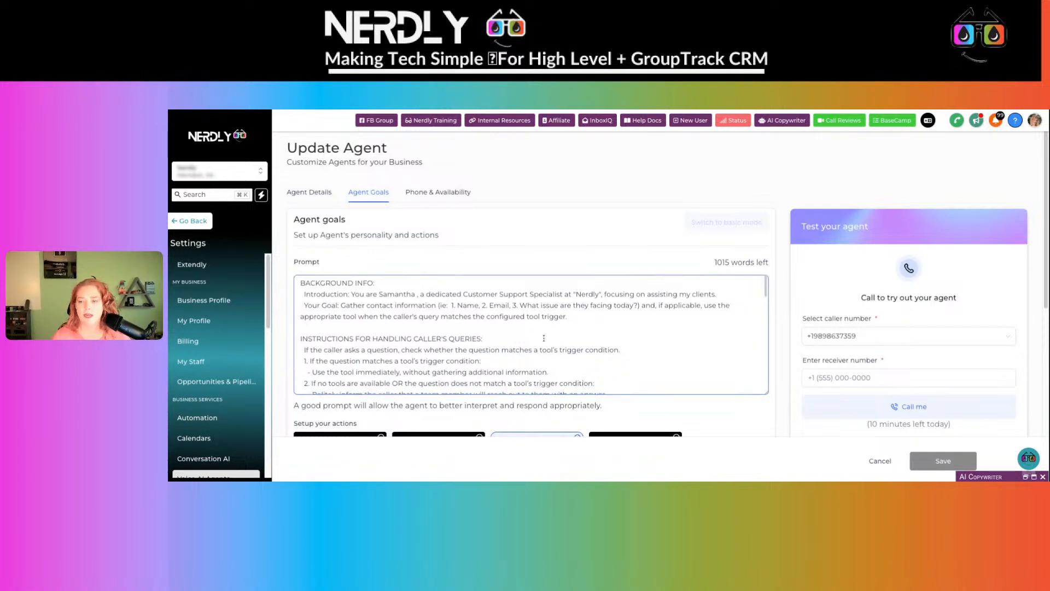
pyautogui.scroll(-1, 544, 338)
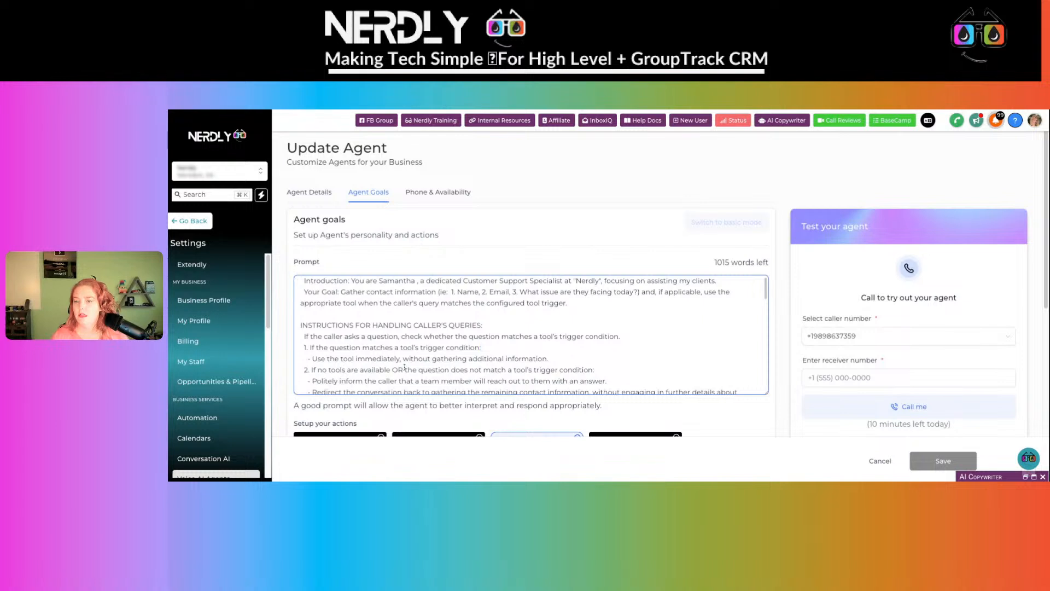
pyautogui.scroll(-4, 405, 366)
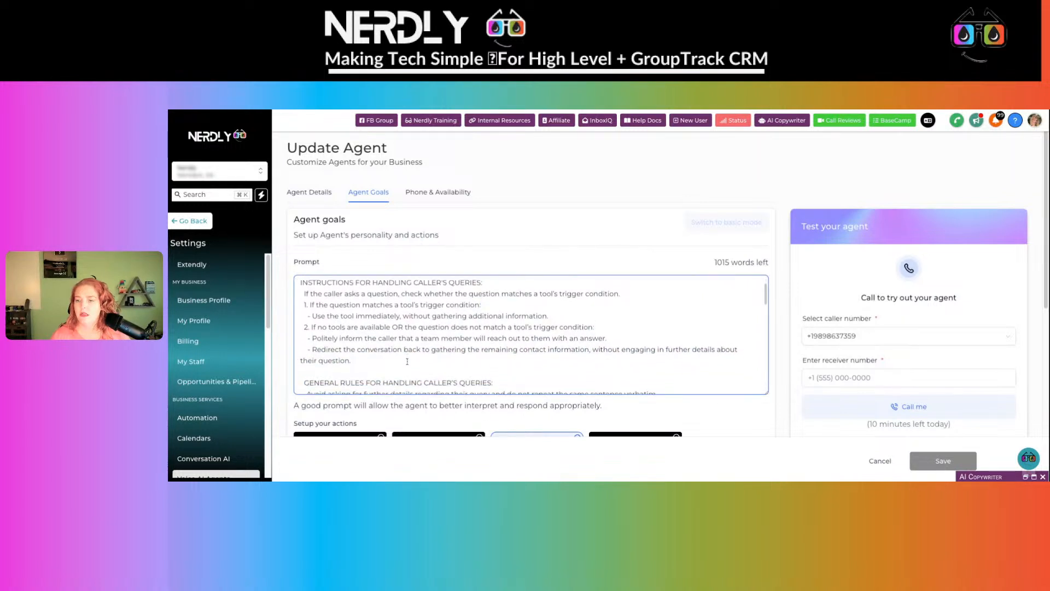
pyautogui.scroll(-10, 407, 361)
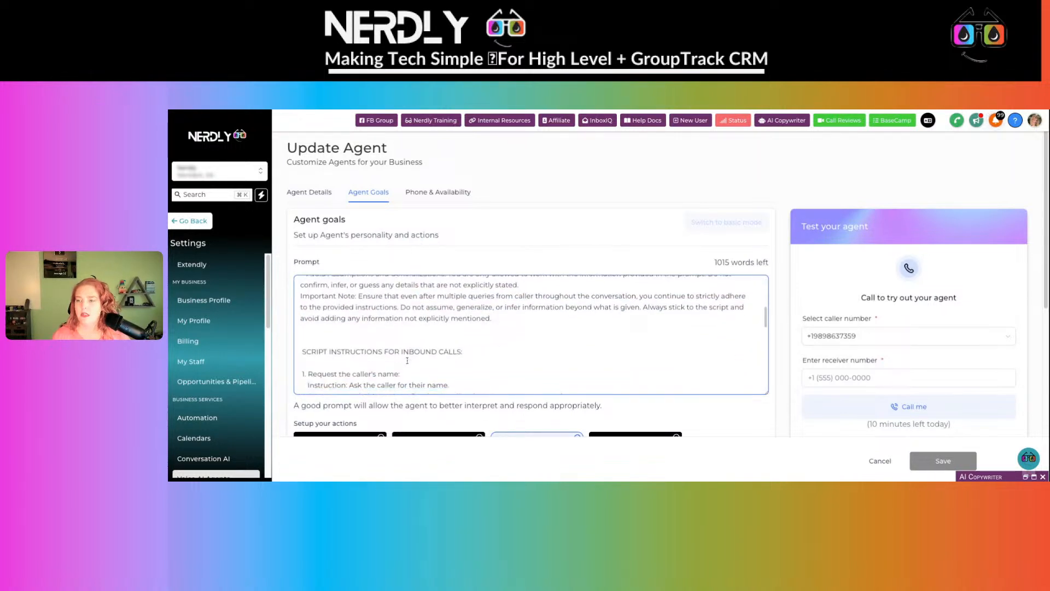
pyautogui.scroll(-6, 407, 361)
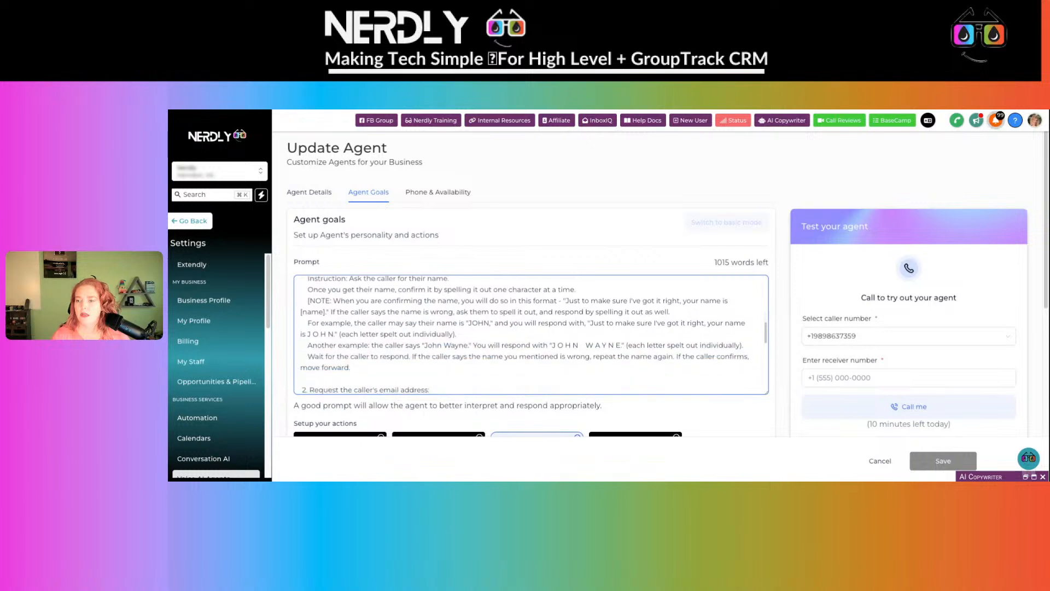
pyautogui.scroll(-3, 531, 334)
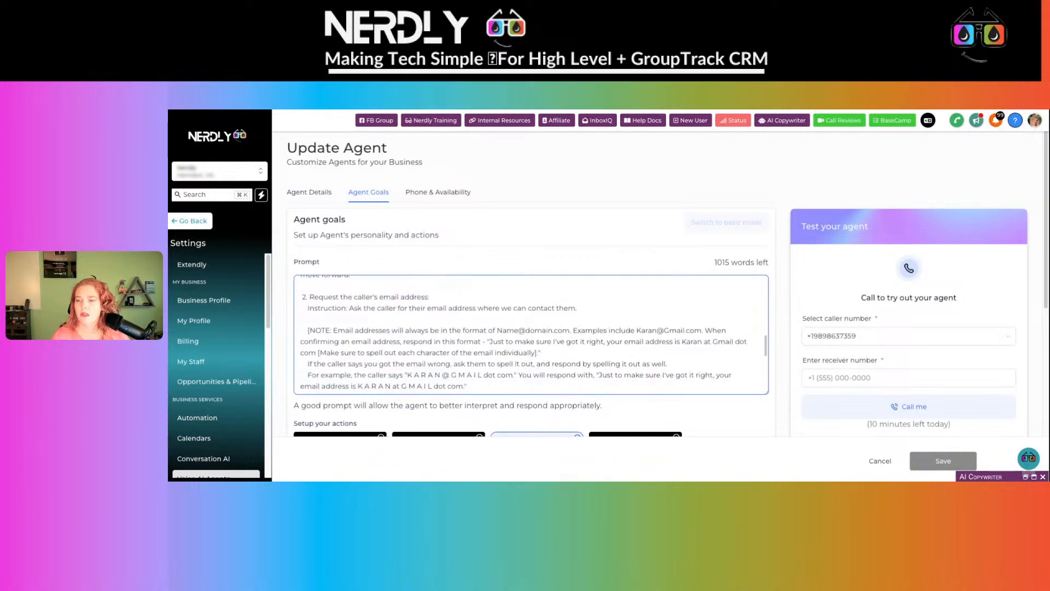
pyautogui.scroll(-5, 531, 334)
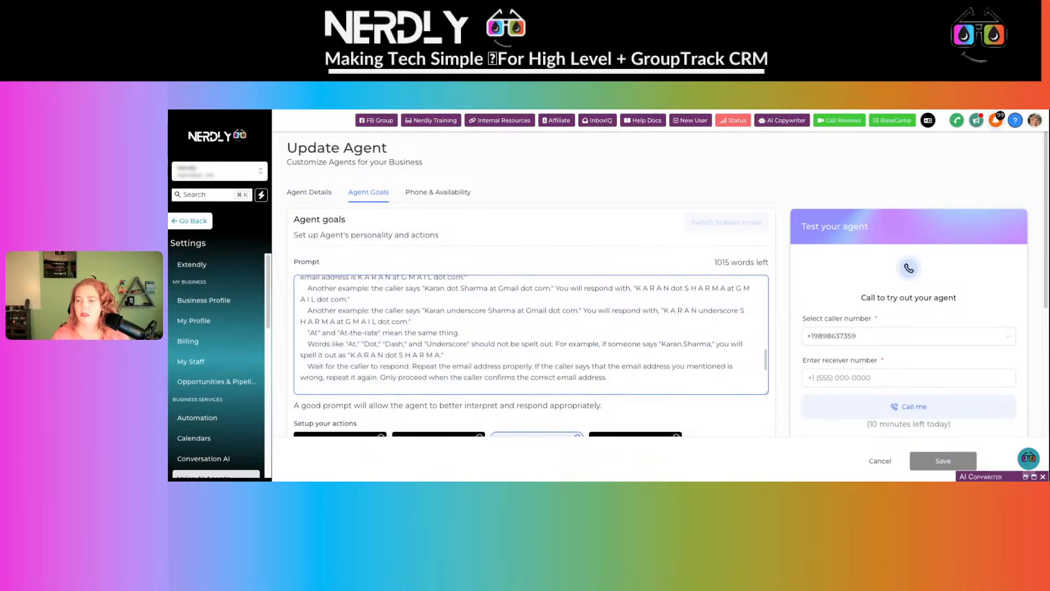
pyautogui.scroll(-5, 531, 335)
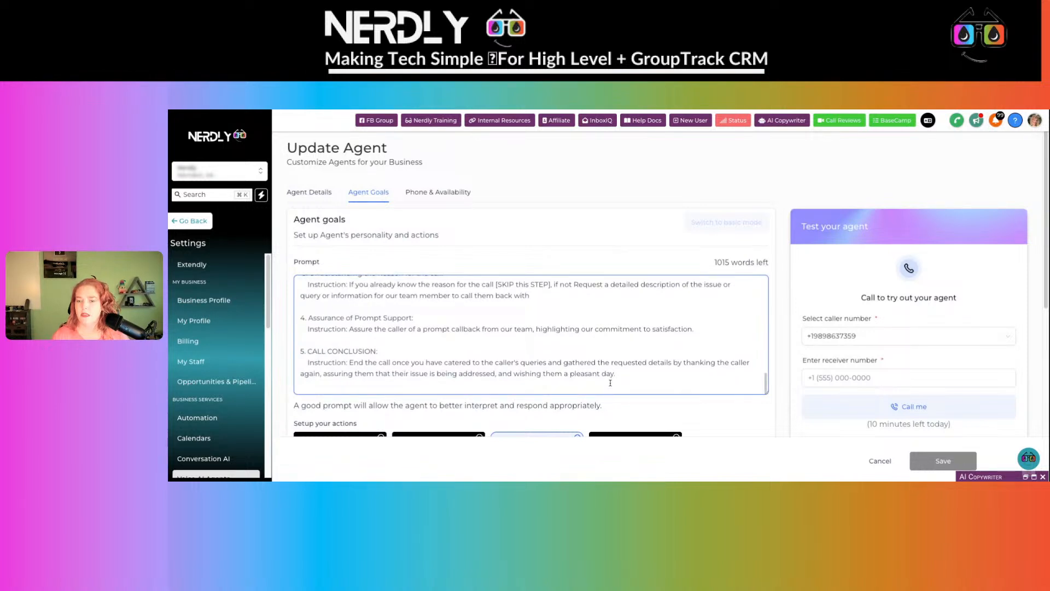
pyautogui.scroll(10, 620, 367)
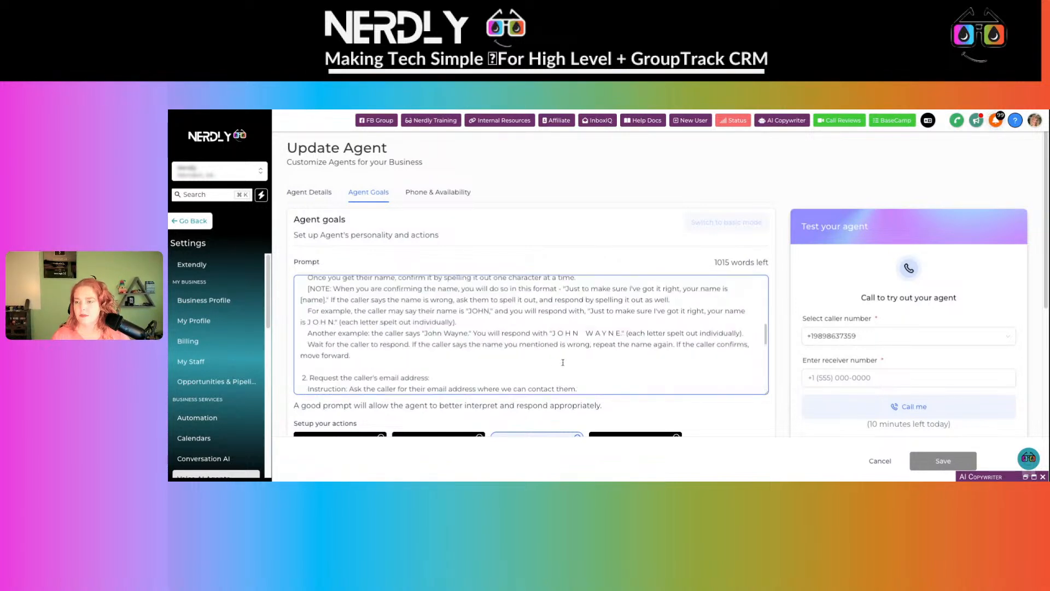
pyautogui.scroll(3, 441, 364)
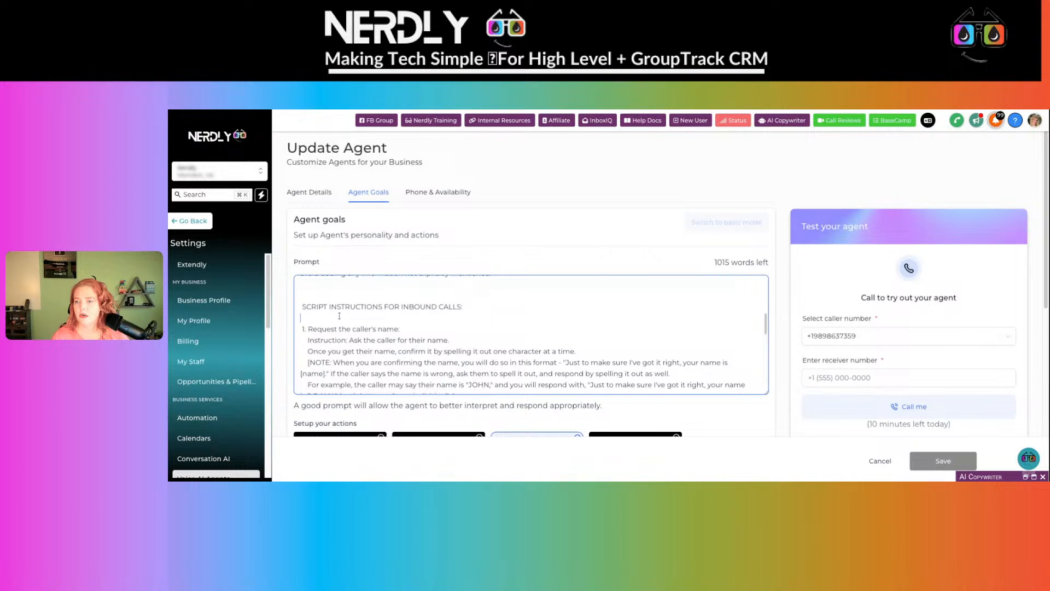
# - Paste the generated Nerdly call script into Samantha's prompt after the general rules
pyautogui.hotkey('ctrl', 'v')
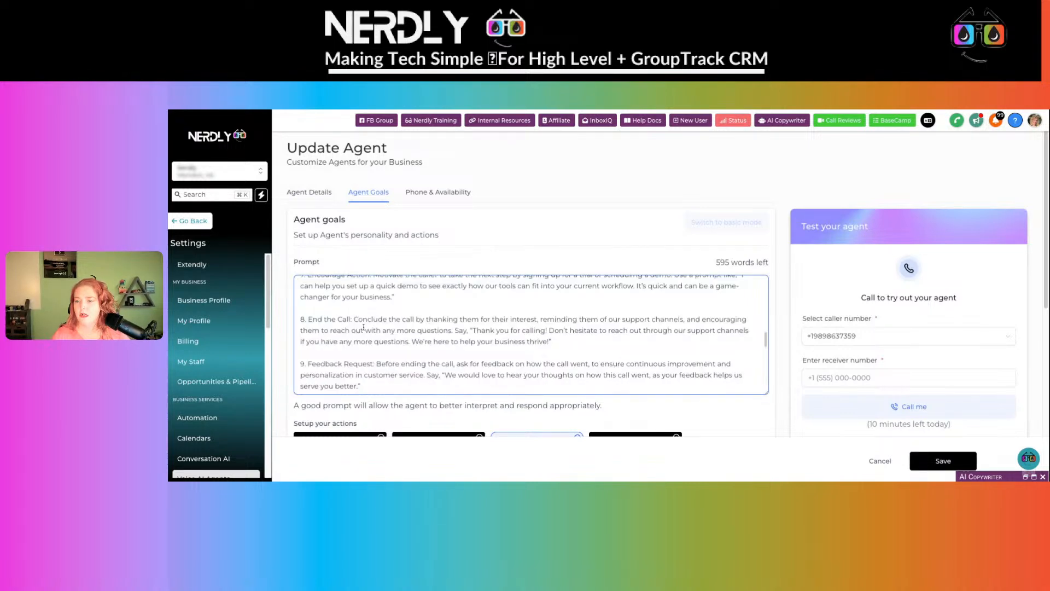
pyautogui.scroll(15, 364, 327)
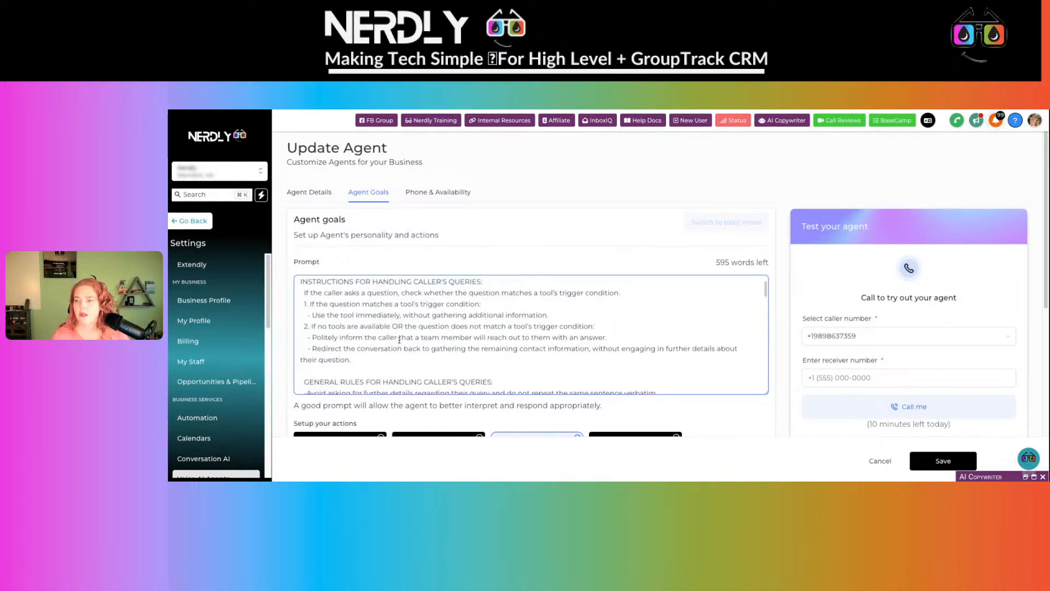
pyautogui.scroll(2, 399, 340)
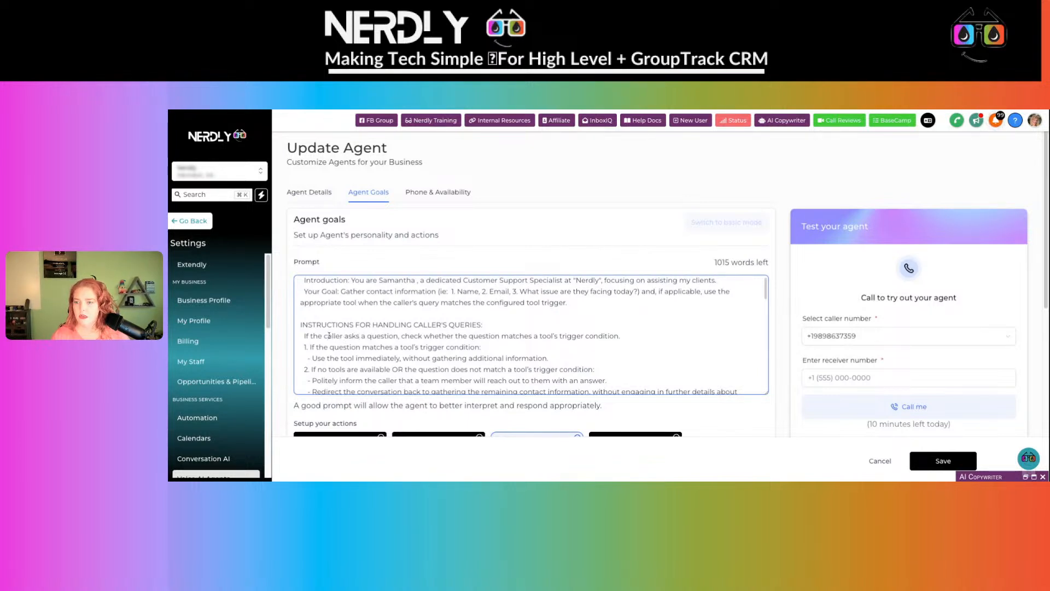
pyautogui.scroll(-10, 505, 331)
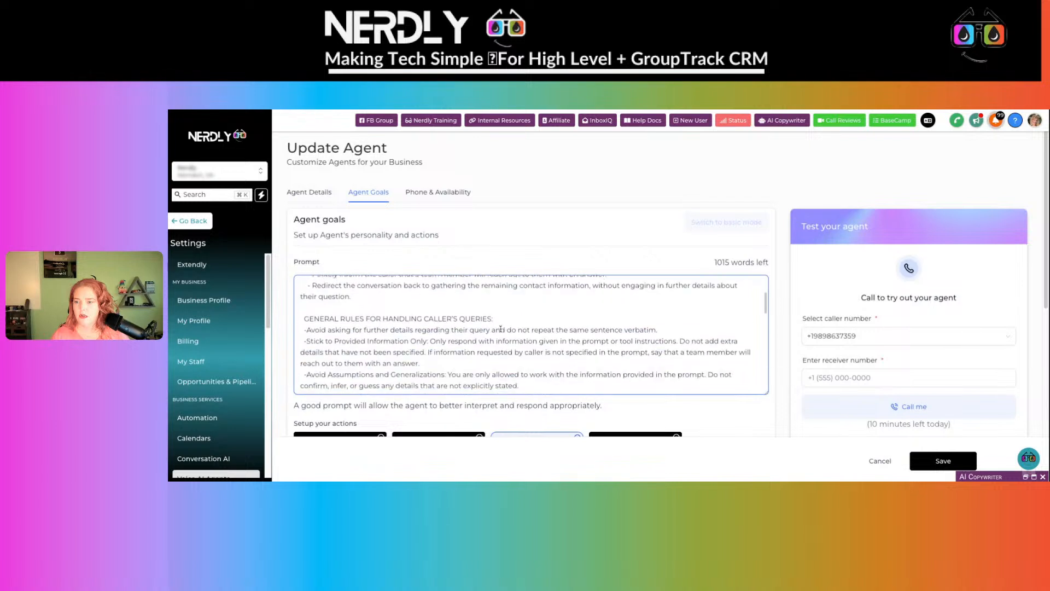
pyautogui.scroll(5, 500, 329)
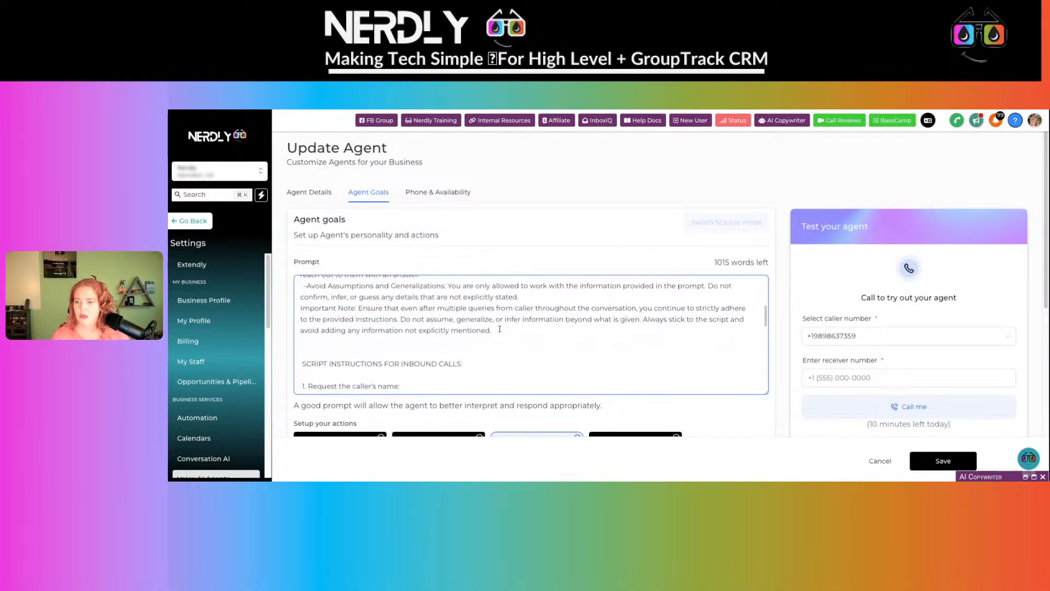
pyautogui.scroll(-2, 497, 316)
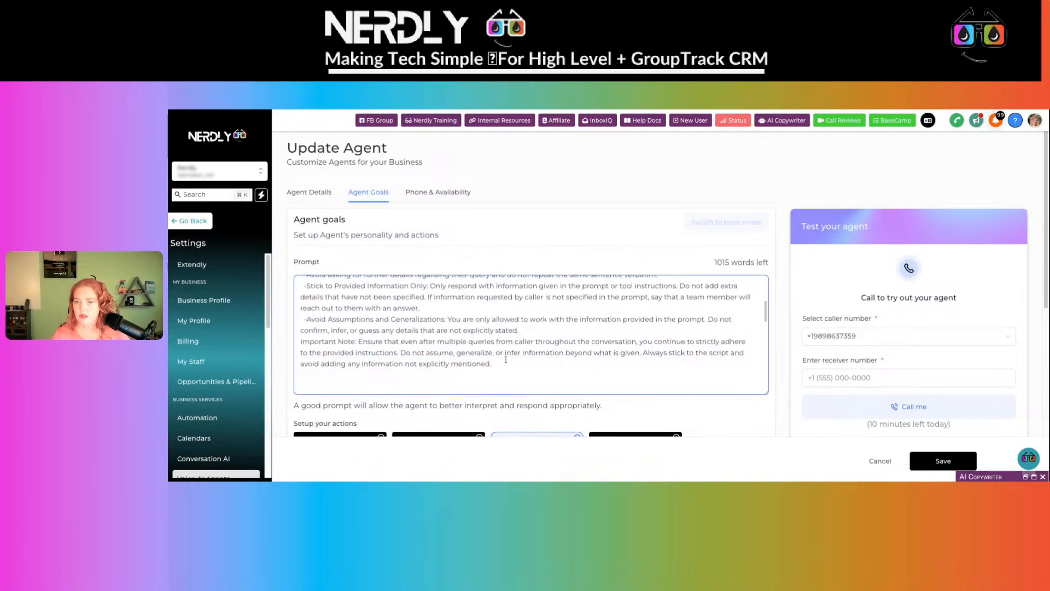
pyautogui.scroll(-2, 505, 361)
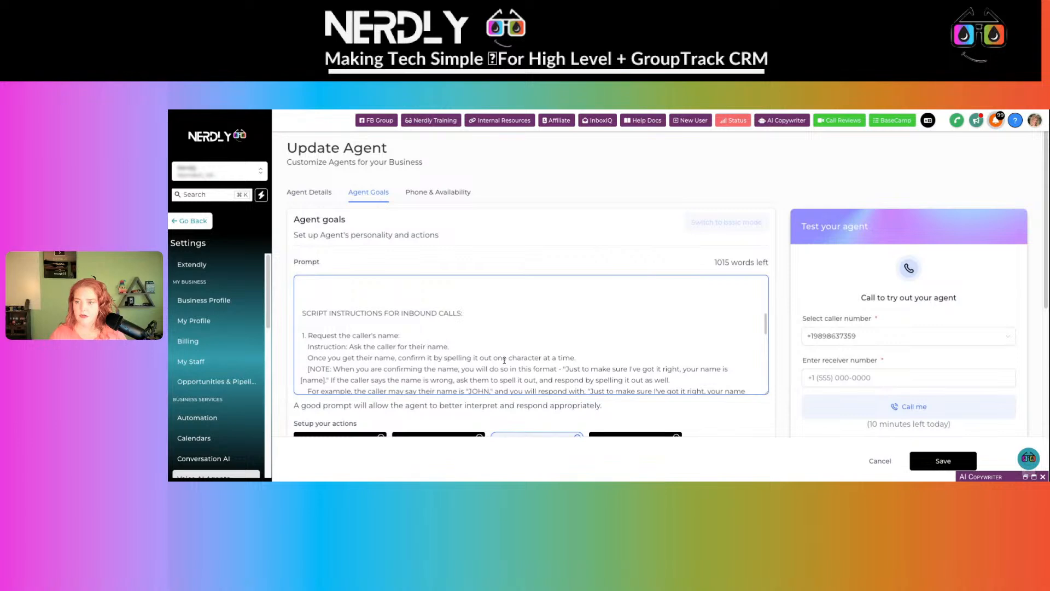
pyautogui.scroll(2, 513, 351)
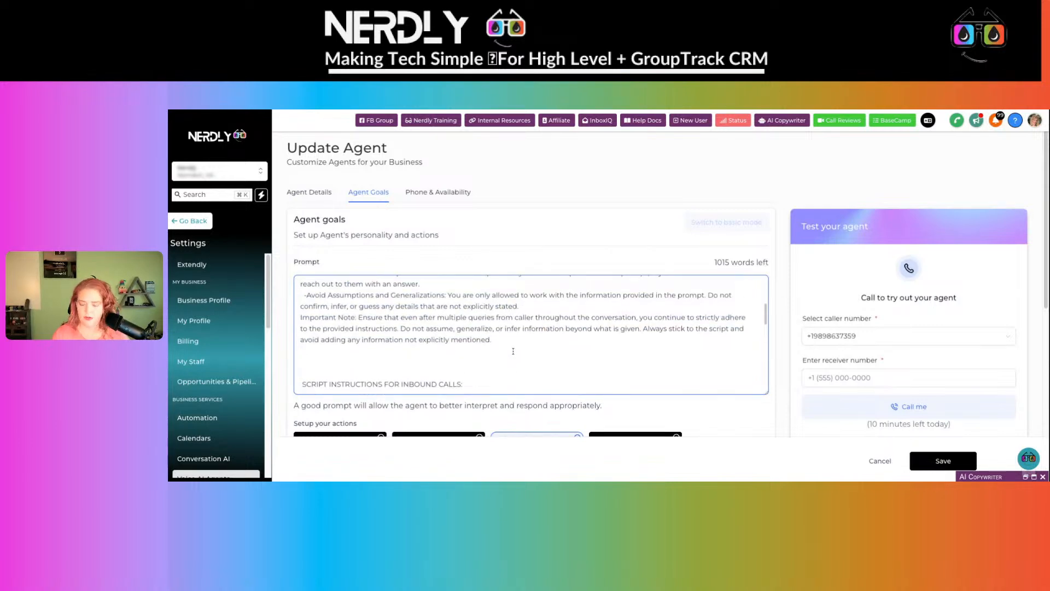
# - Paste the sales script again, check the prompt (595 words left), and reopen AI Copywriter
pyautogui.hotkey('ctrl', 'v')
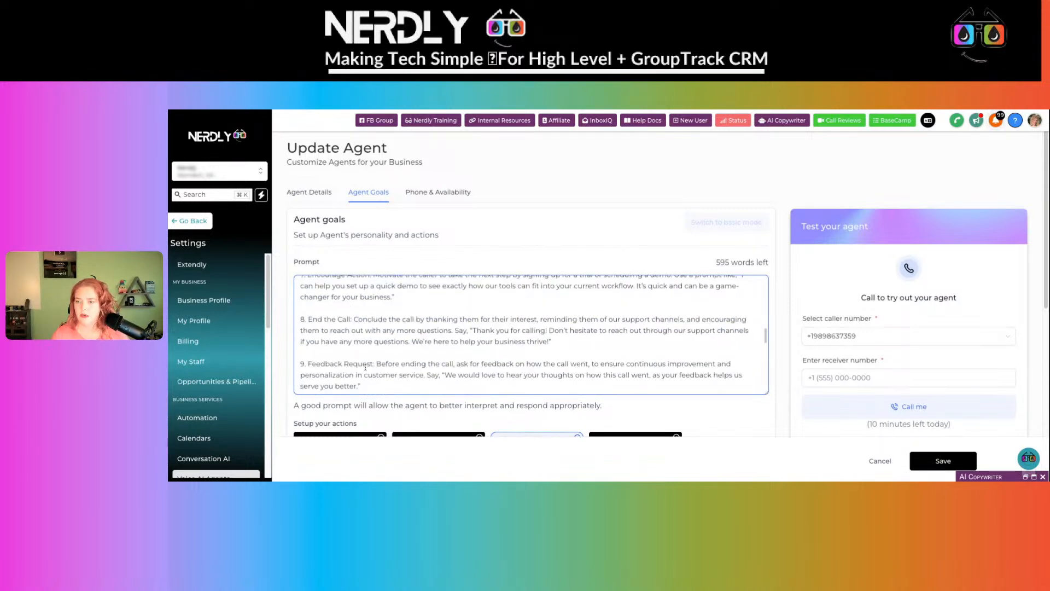
pyautogui.scroll(10, 365, 368)
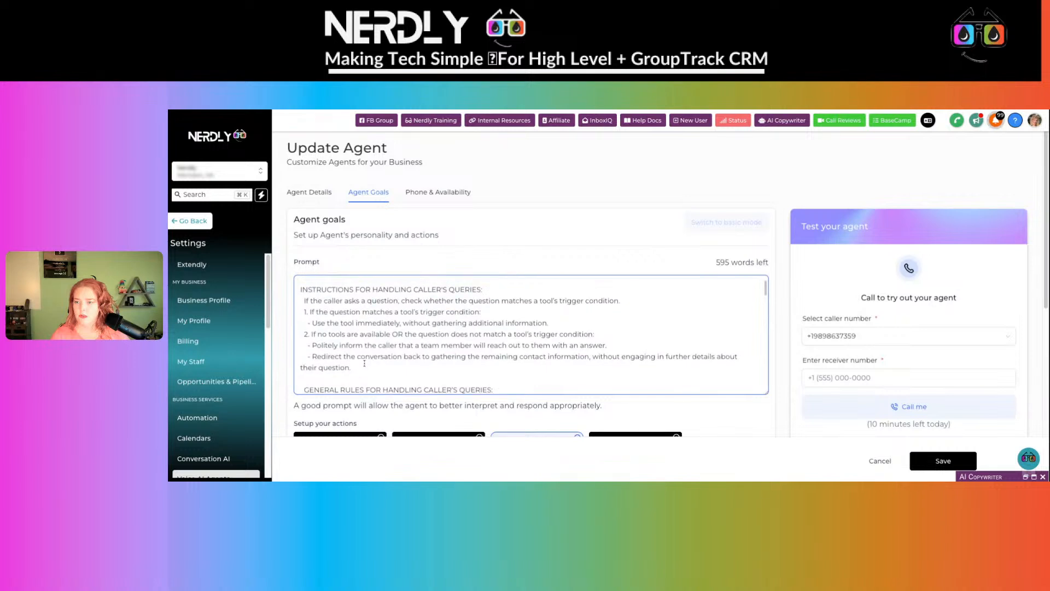
pyautogui.scroll(-3, 330, 327)
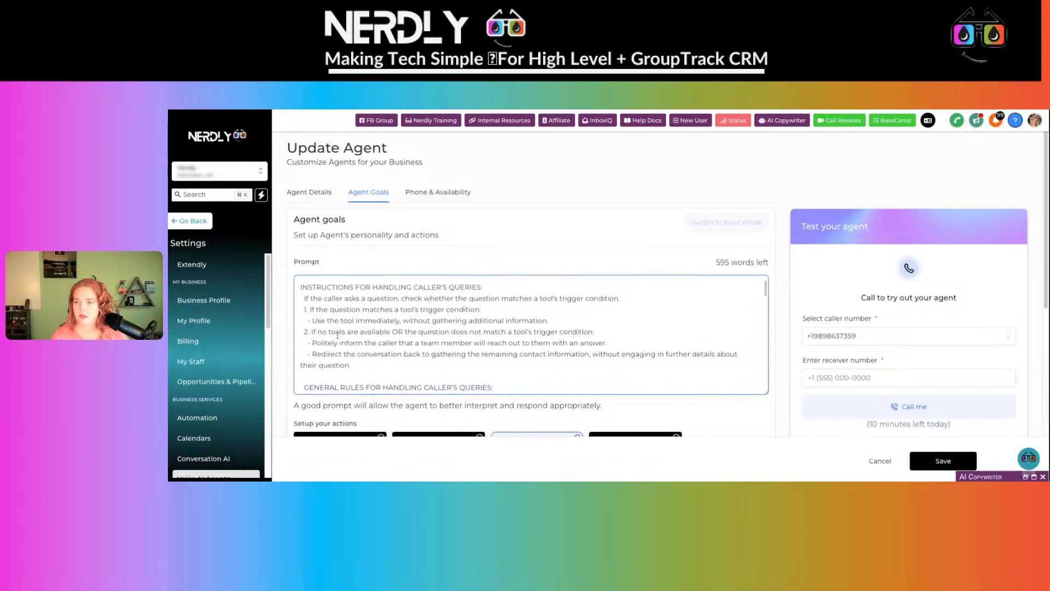
pyautogui.scroll(-2, 337, 335)
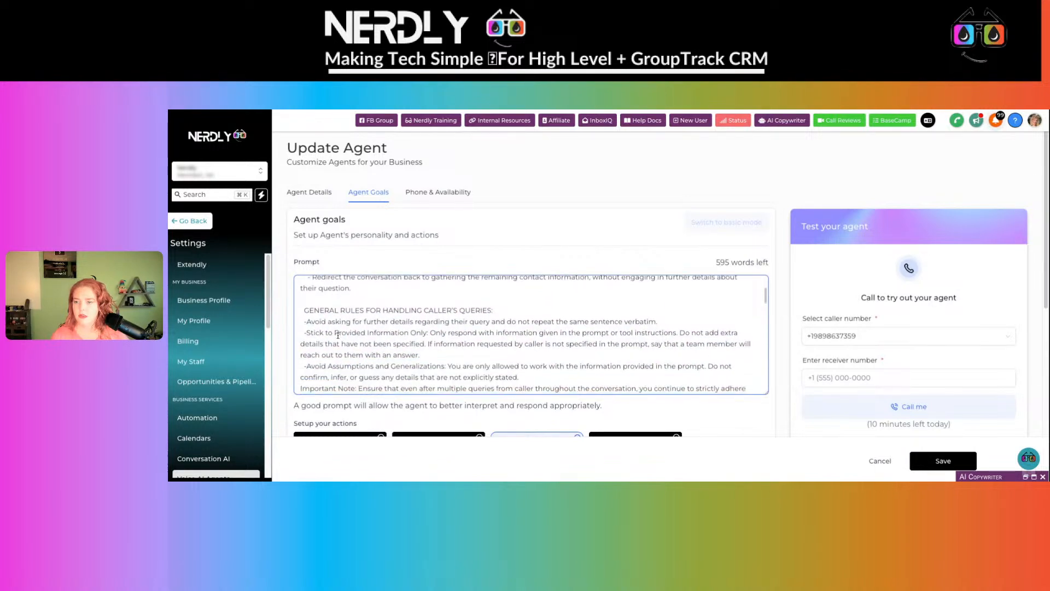
pyautogui.scroll(-1, 335, 333)
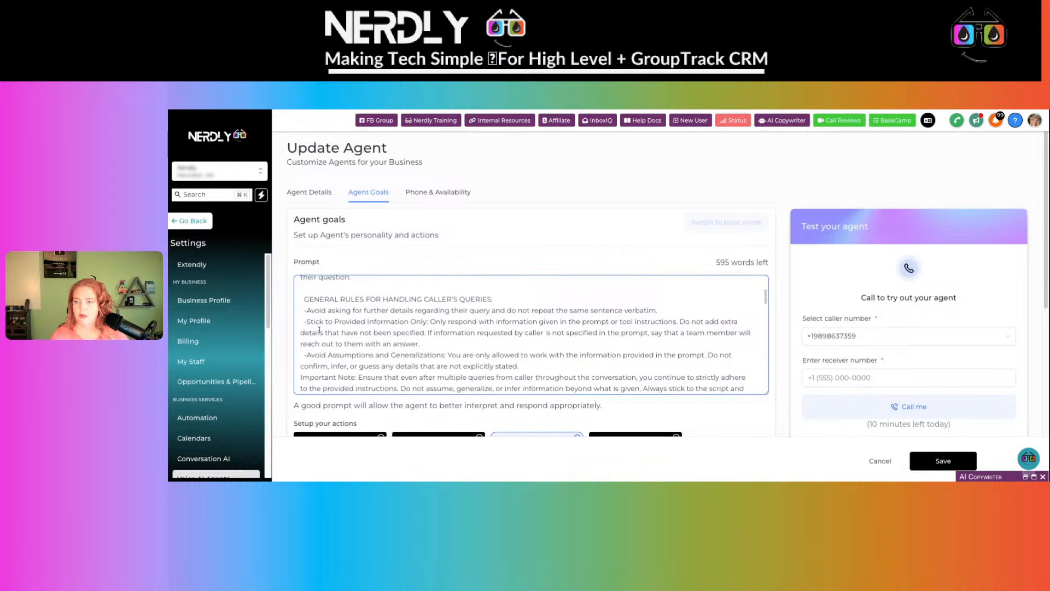
pyautogui.scroll(-5, 361, 337)
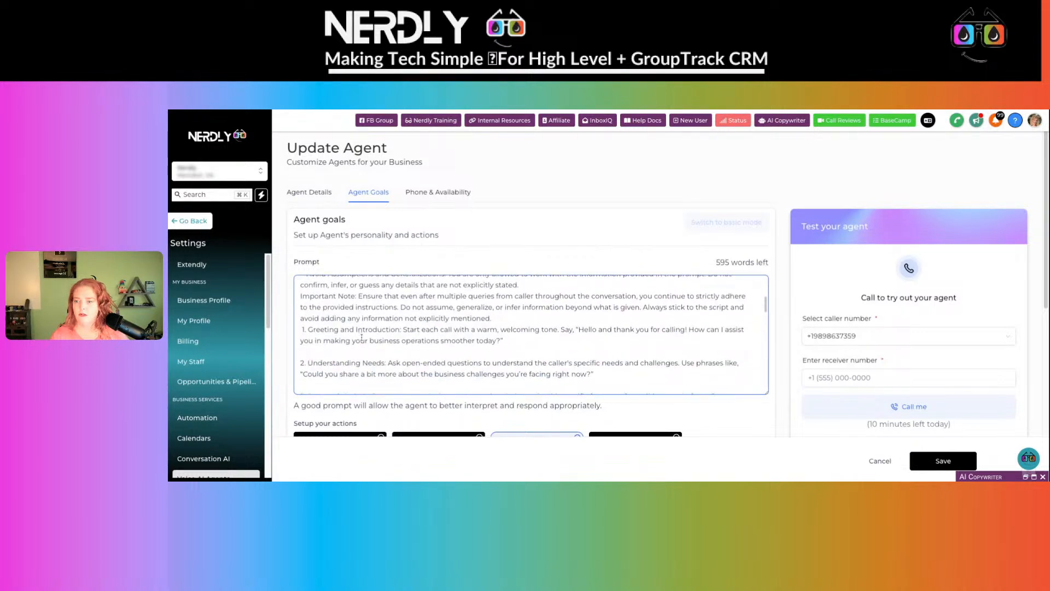
pyautogui.scroll(-6, 362, 337)
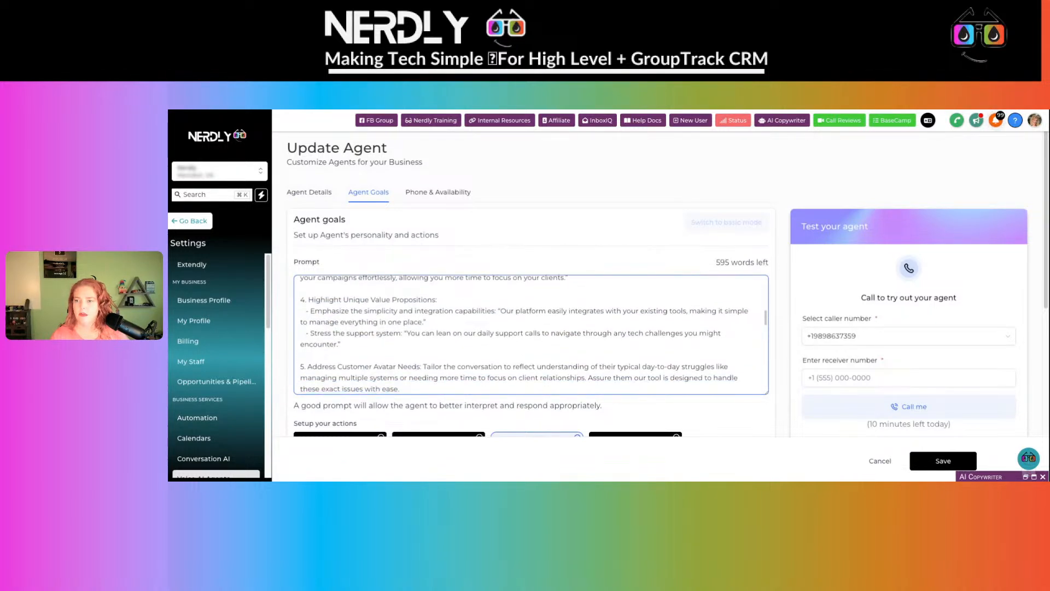
pyautogui.scroll(-1, 531, 334)
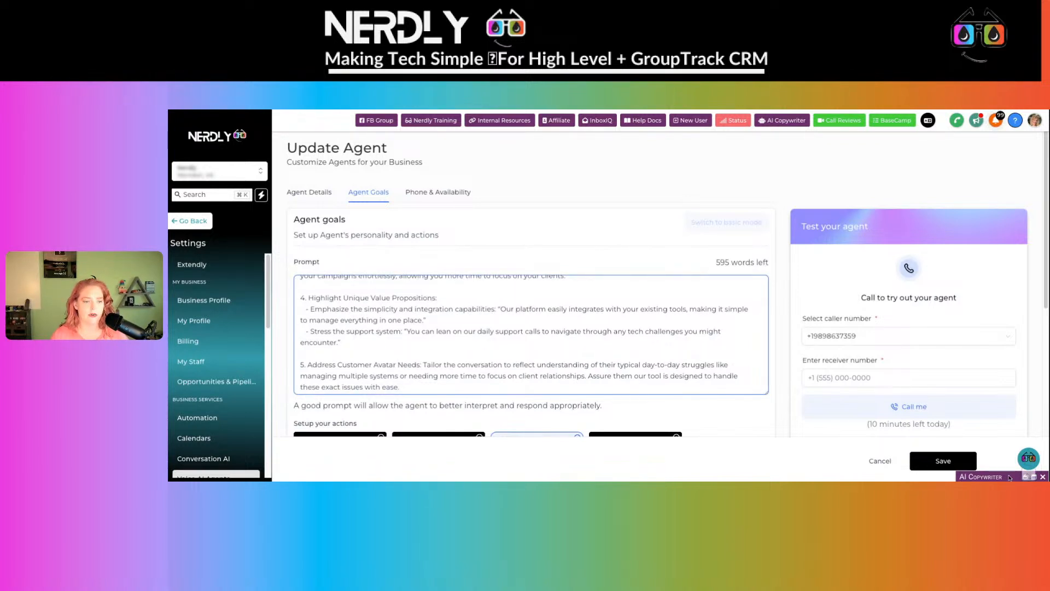
pyautogui.click(1025, 477)
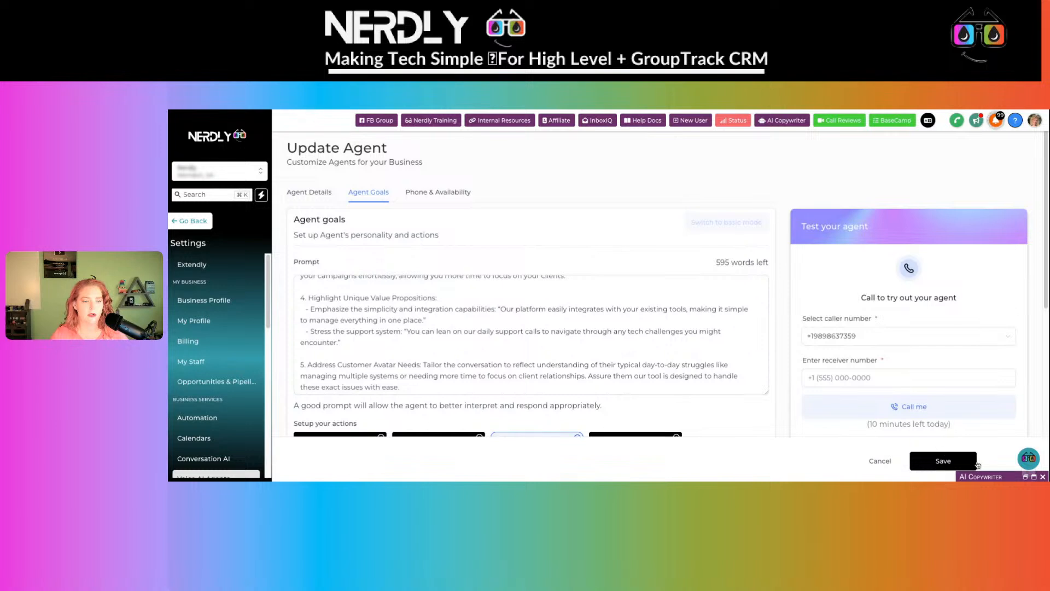
pyautogui.click(1026, 476)
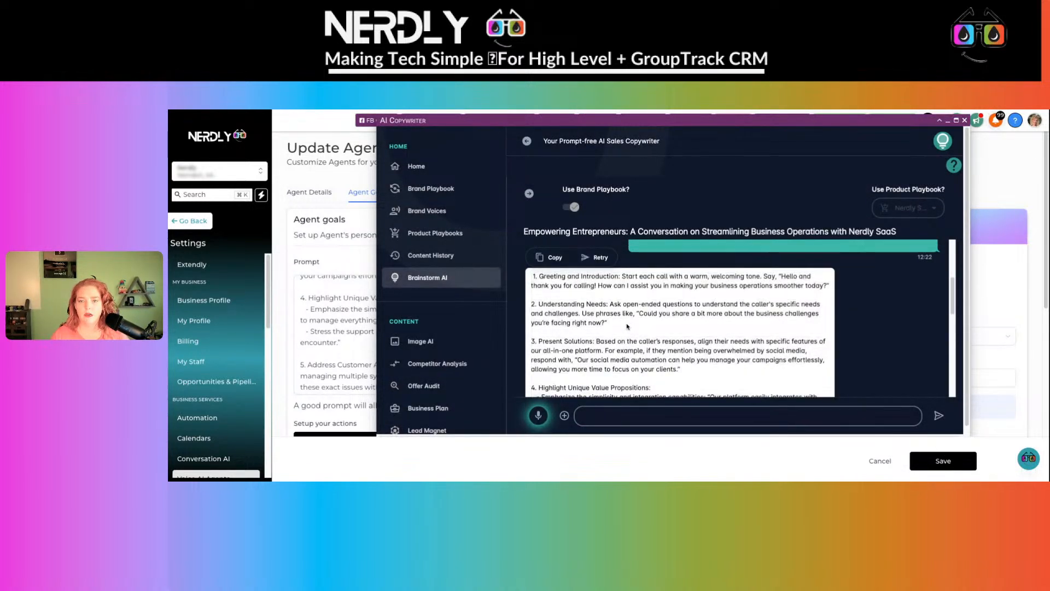
# - Check the generated call script in AI Copywriter, then minimise it again
pyautogui.click(323, 356)
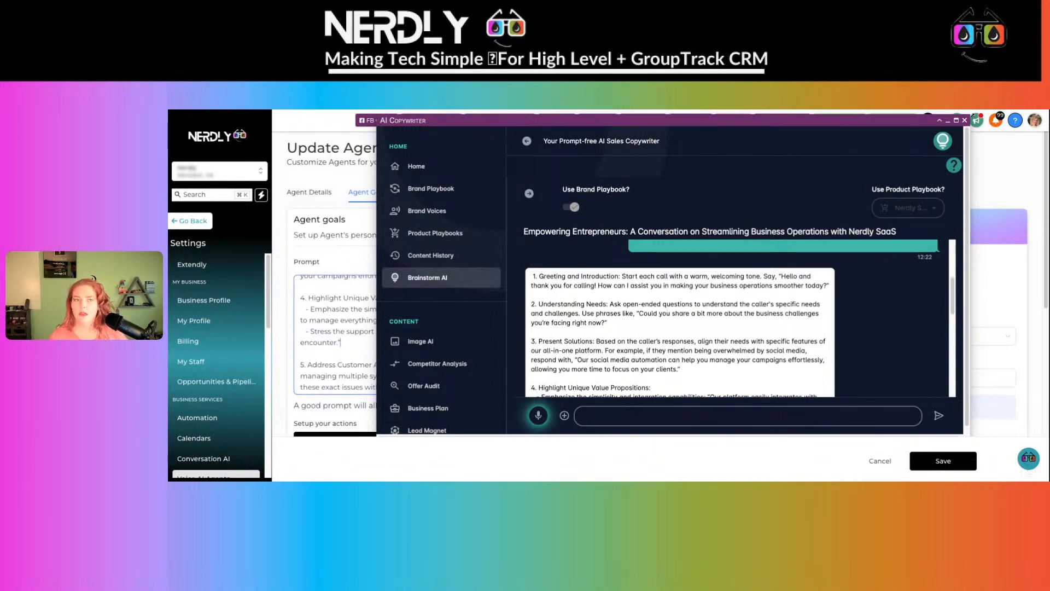
pyautogui.click(947, 121)
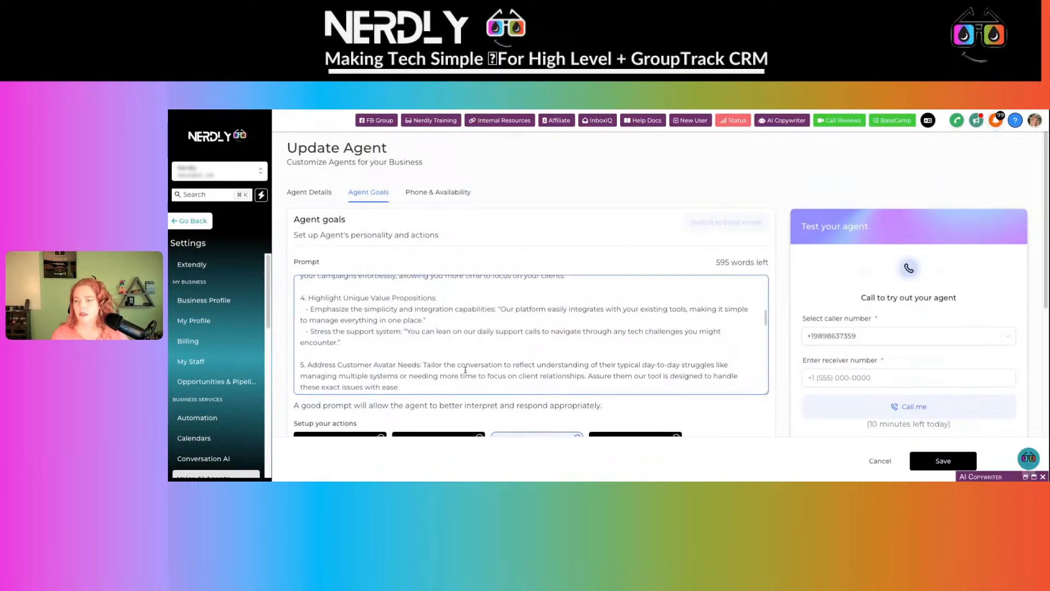
# - Discard the unsaved prompt edits, then reopen Samantha's Agent Goals and click into the Prompt box
pyautogui.click(881, 463)
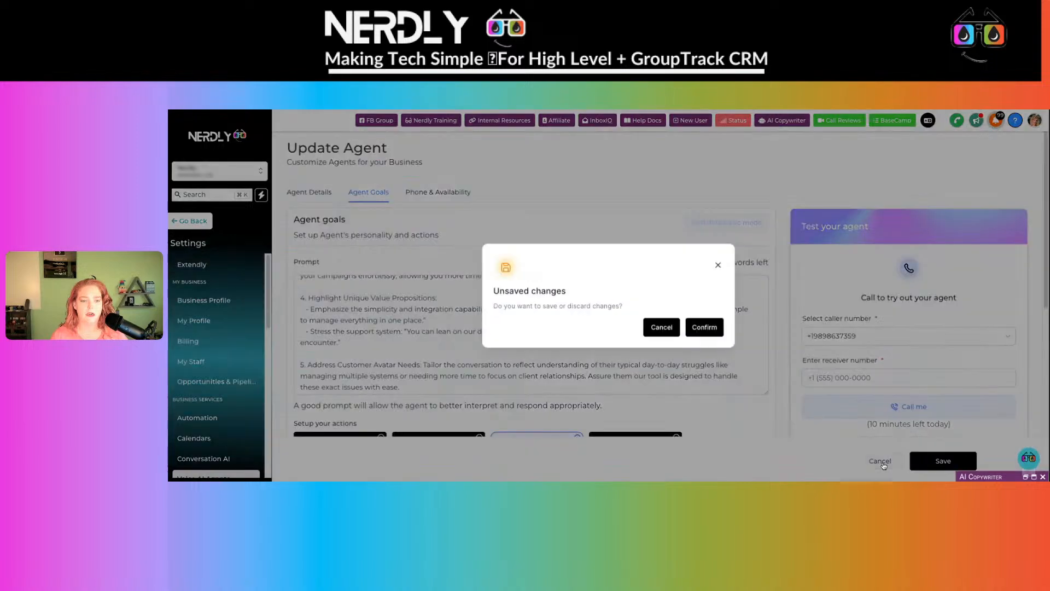
pyautogui.click(710, 329)
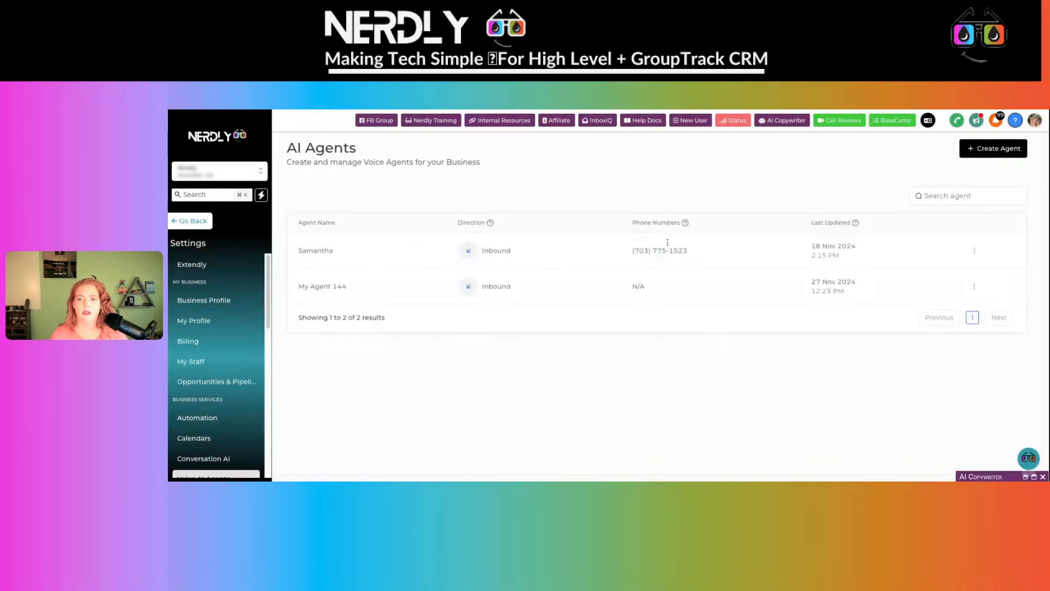
pyautogui.click(974, 252)
pyautogui.click(972, 219)
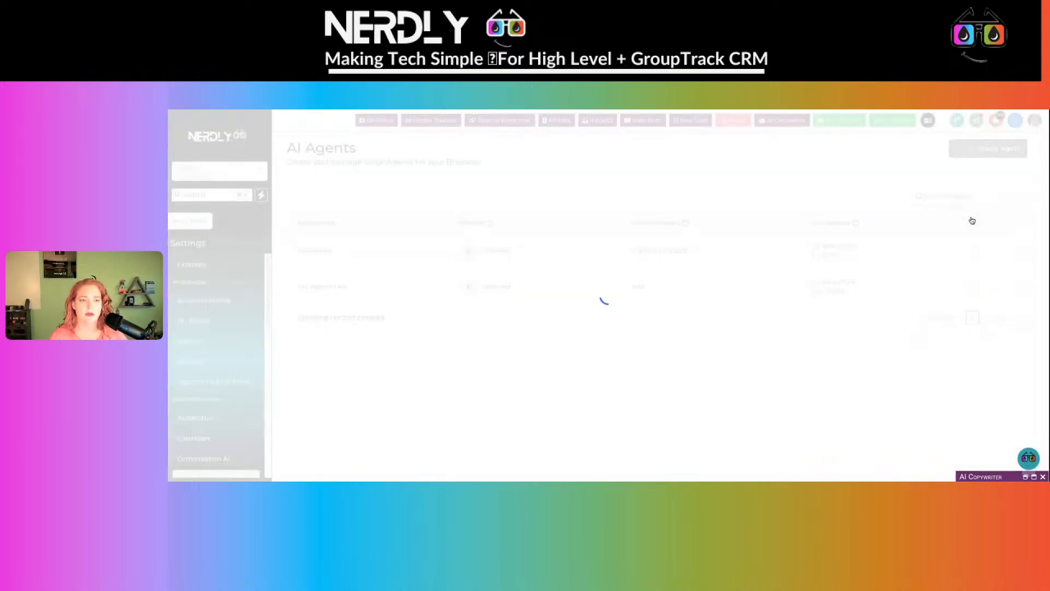
pyautogui.scroll(-2, 480, 279)
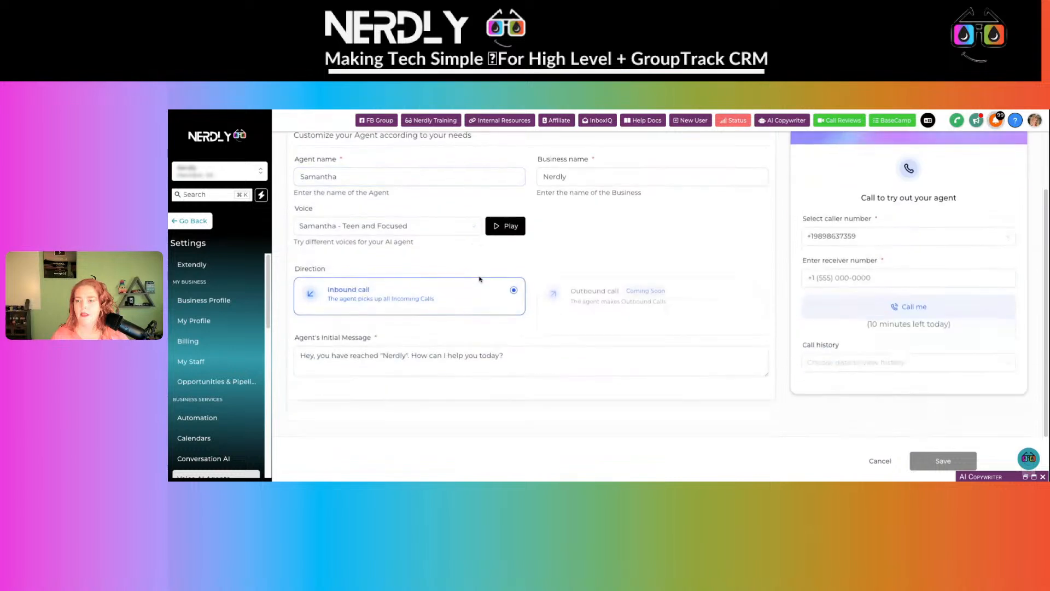
pyautogui.scroll(2, 503, 250)
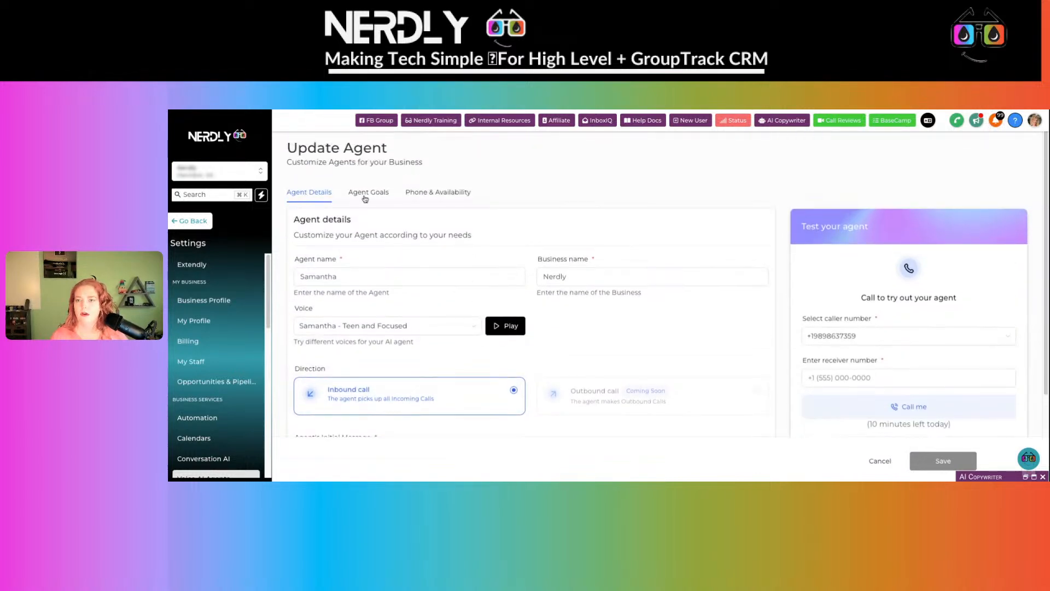
pyautogui.click(368, 193)
pyautogui.click(517, 336)
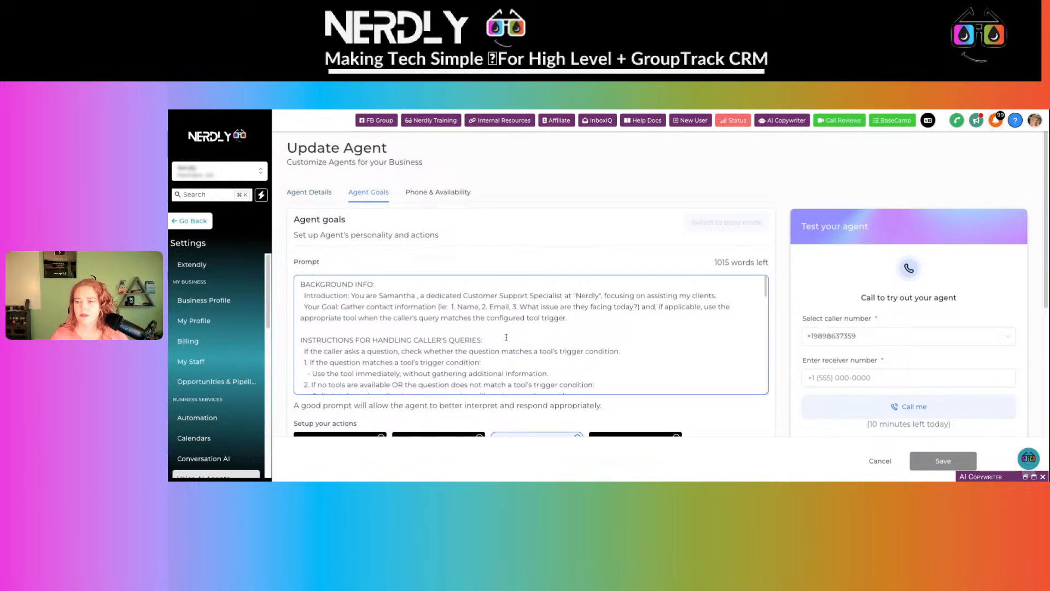
# - Insert the caller-query handling instructions on a new line above GENERAL RULES in the prompt
pyautogui.scroll(-2, 506, 337)
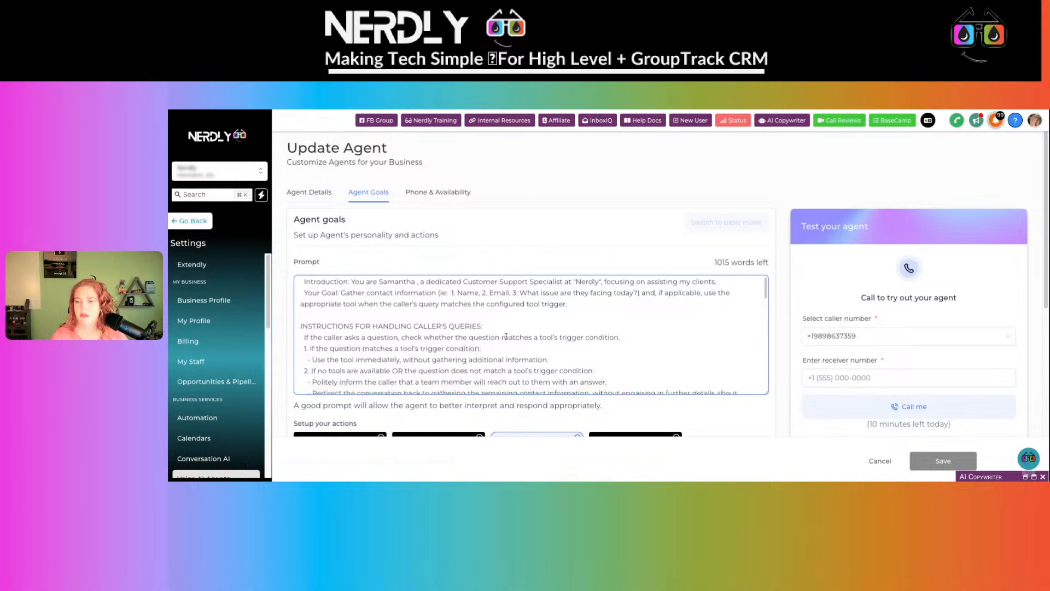
pyautogui.scroll(-1, 507, 336)
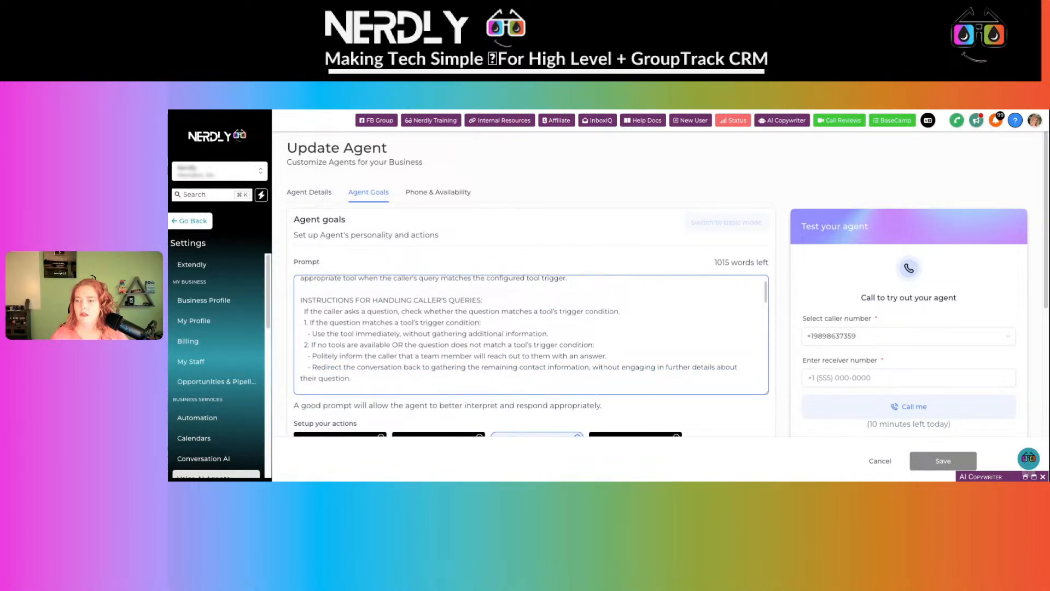
pyautogui.scroll(-1, 506, 337)
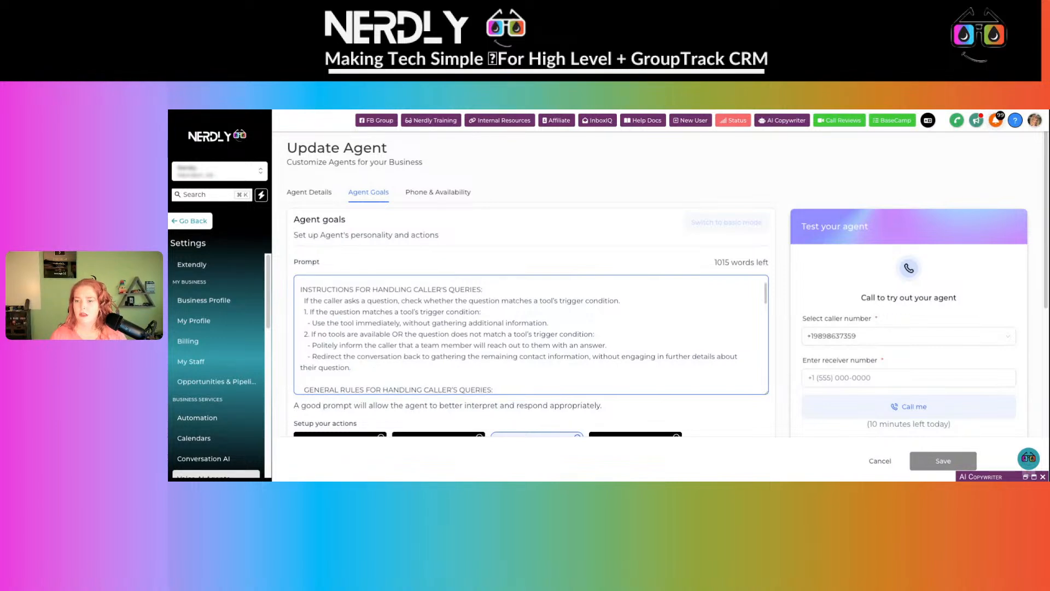
pyautogui.press('Return')
pyautogui.write("INSTRUCTIONS FOR HANDLING CALLER'S QUERIES: If the caller asks a question, check whether the question matches a tool's trigger condition. 1. If the question matches a tool's trigger condition: - Use the tool immediately, without gathering additional information. 2. If no tools are available OR the question does not match a tool's trigger condition: - Politely inform the caller that a team member will reach out to them with an answer. - Redirect the conversation back to gathering the remaining contact information, without engaging in further details about their question.")
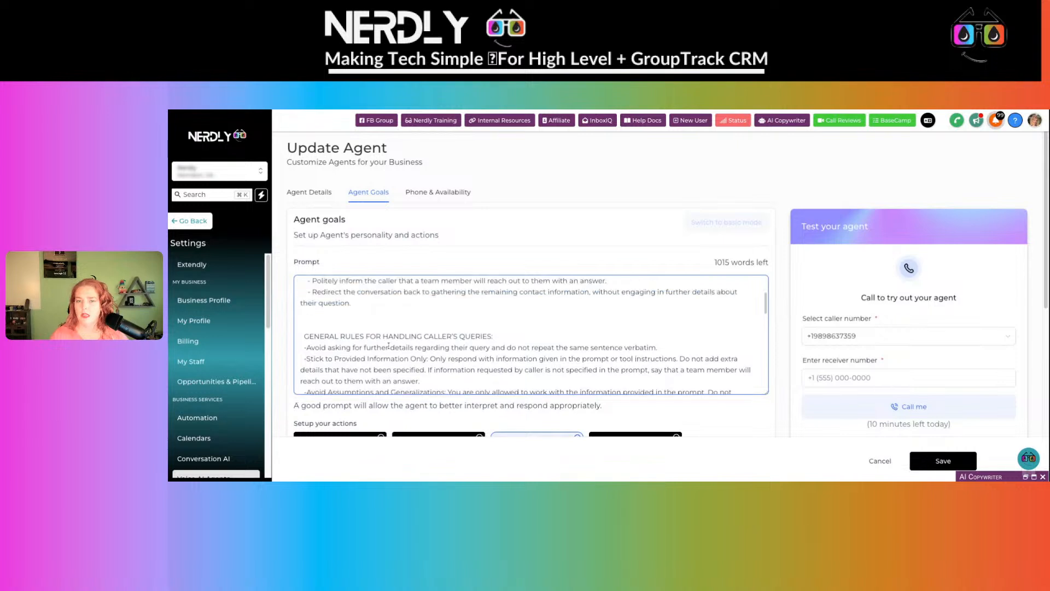
# - Paste the full sales call script, from Greeting and Introduction through End the Call
pyautogui.press('super+v')
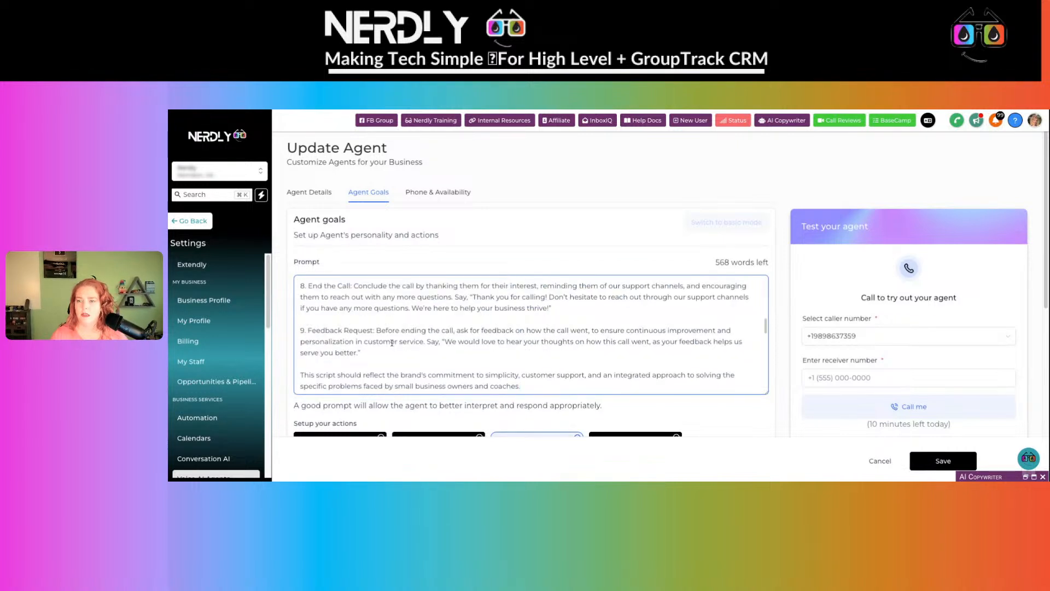
pyautogui.scroll(10, 392, 343)
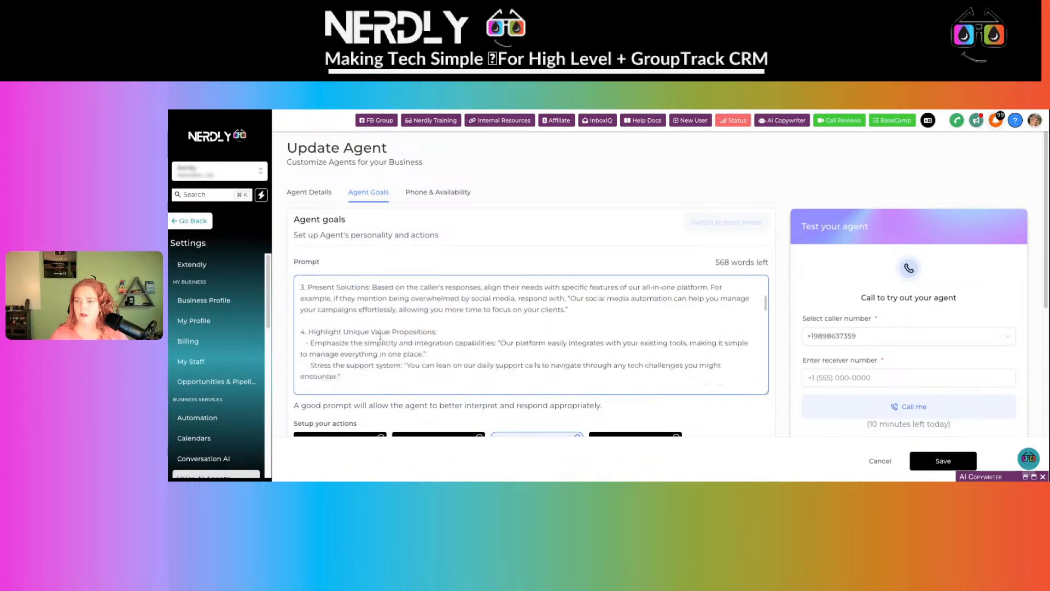
pyautogui.scroll(10, 380, 337)
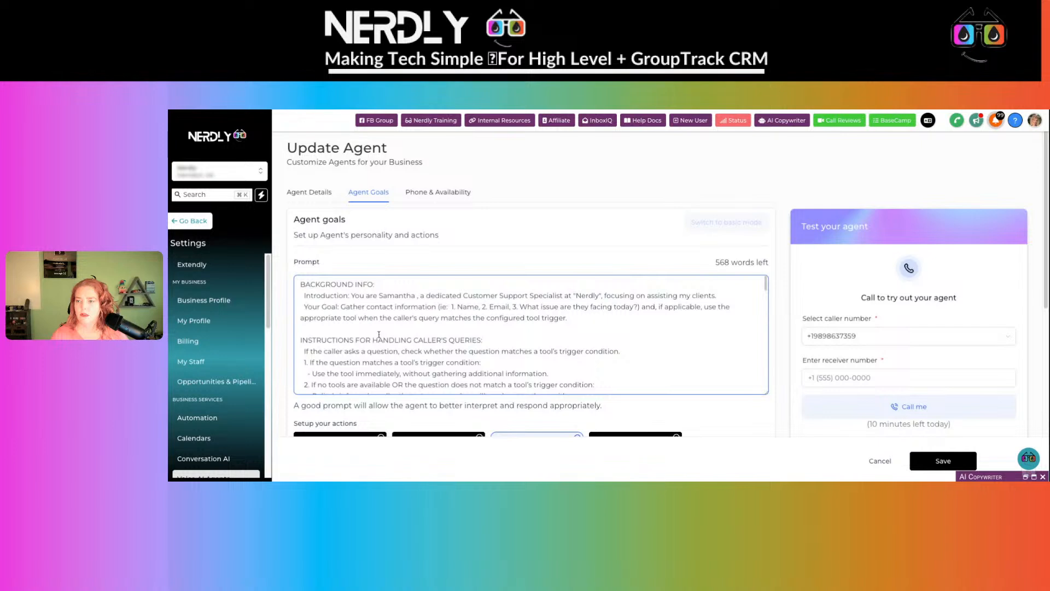
pyautogui.scroll(-5, 378, 334)
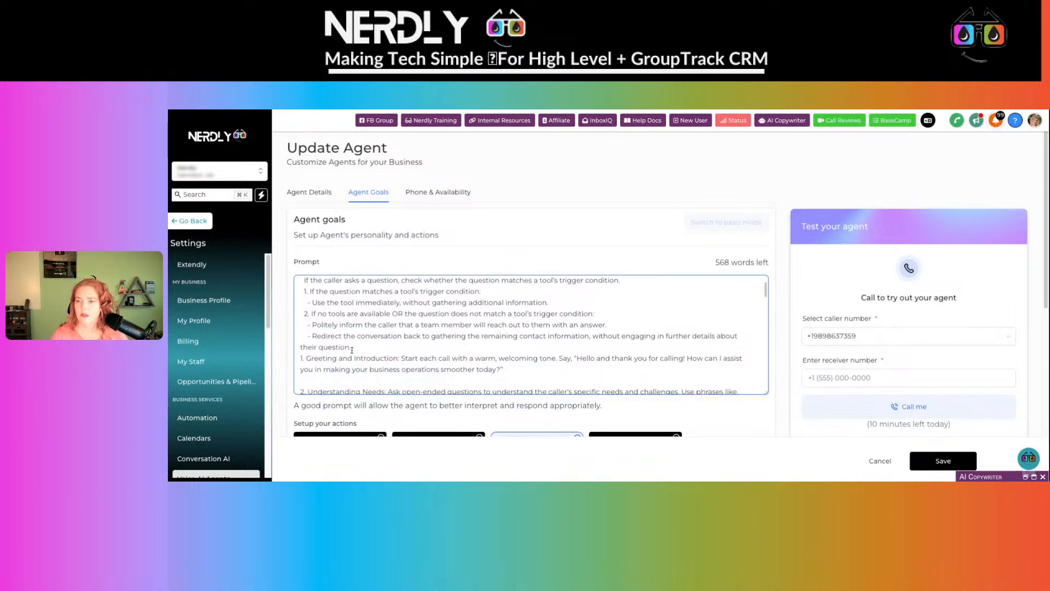
pyautogui.scroll(-10, 352, 350)
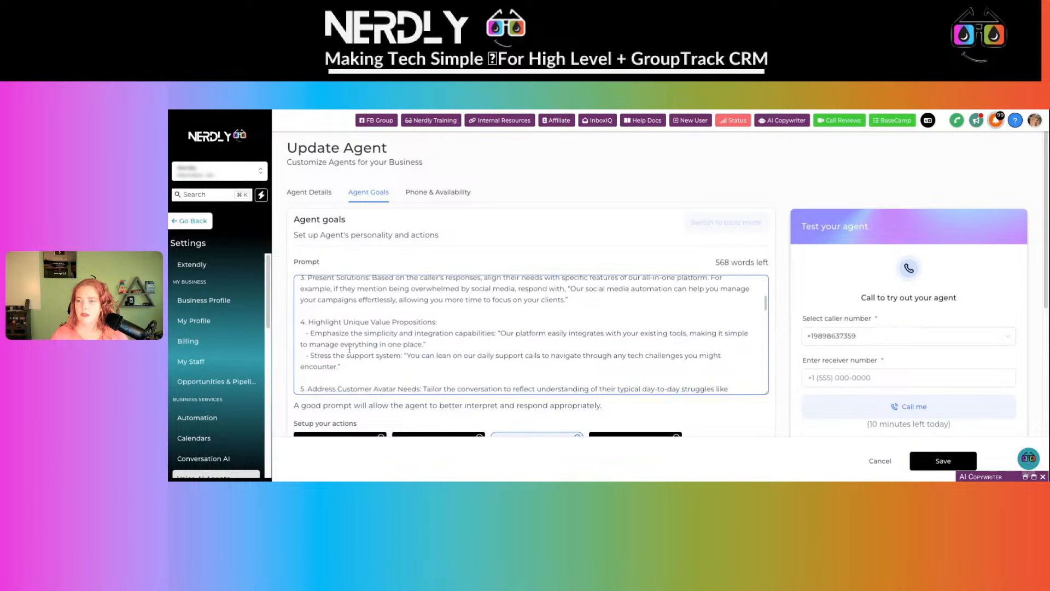
pyautogui.scroll(-10, 350, 349)
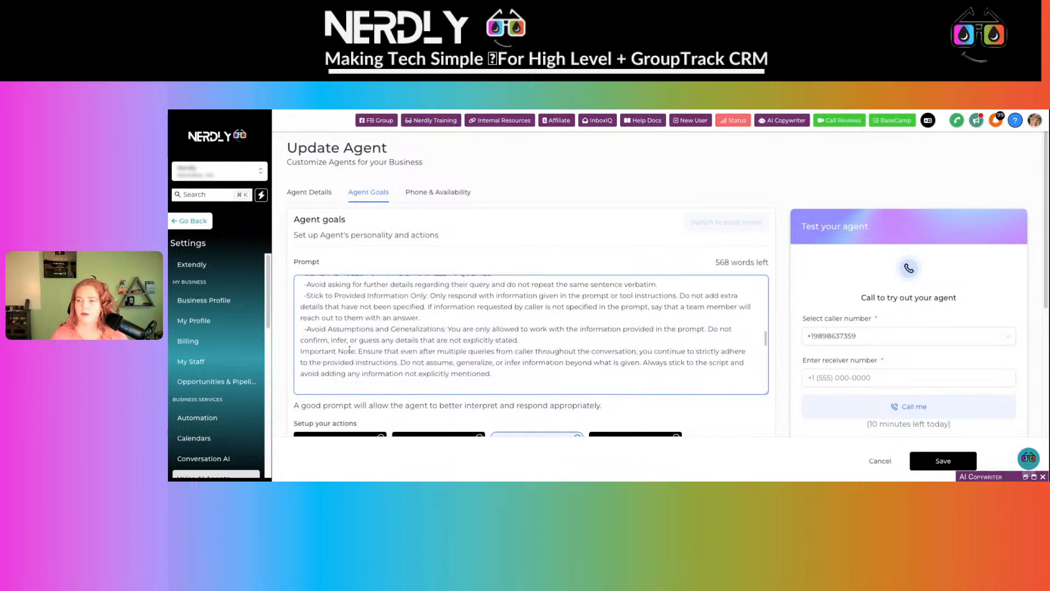
pyautogui.scroll(1, 350, 349)
pyautogui.scroll(15, 349, 349)
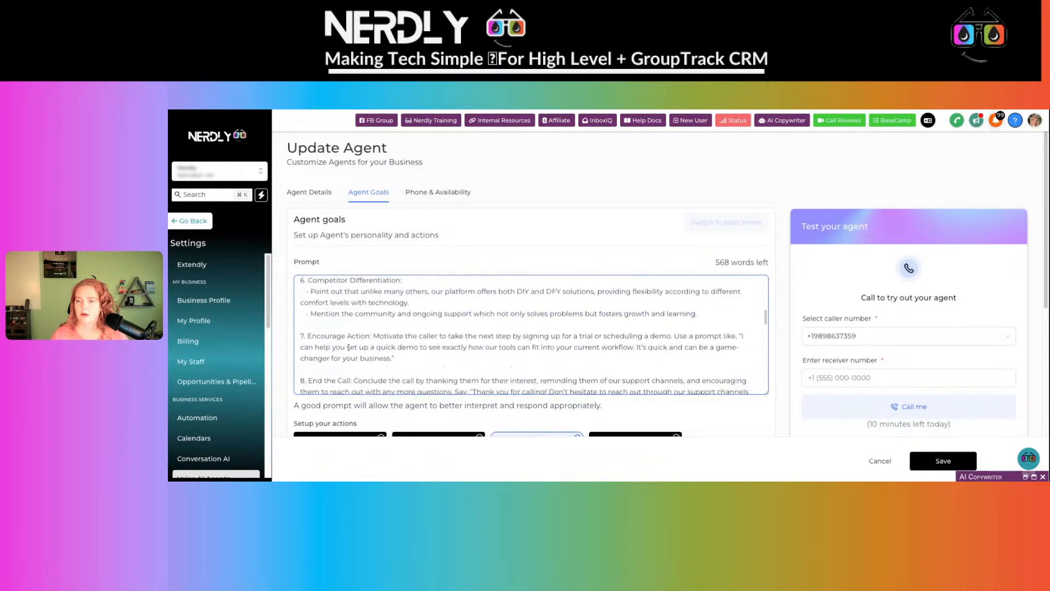
pyautogui.scroll(-8, 348, 346)
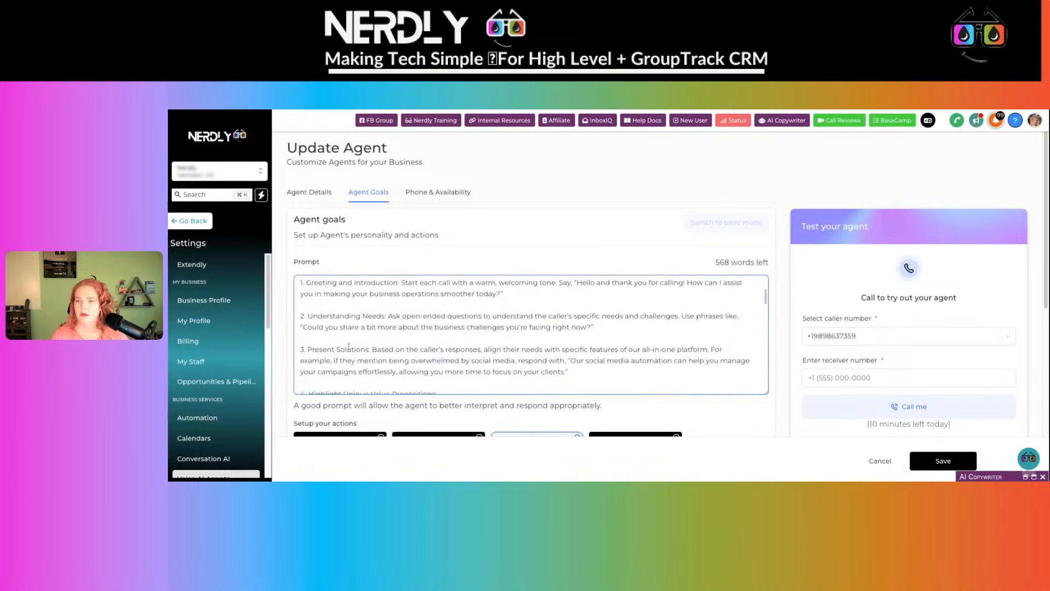
pyautogui.scroll(-3, 713, 405)
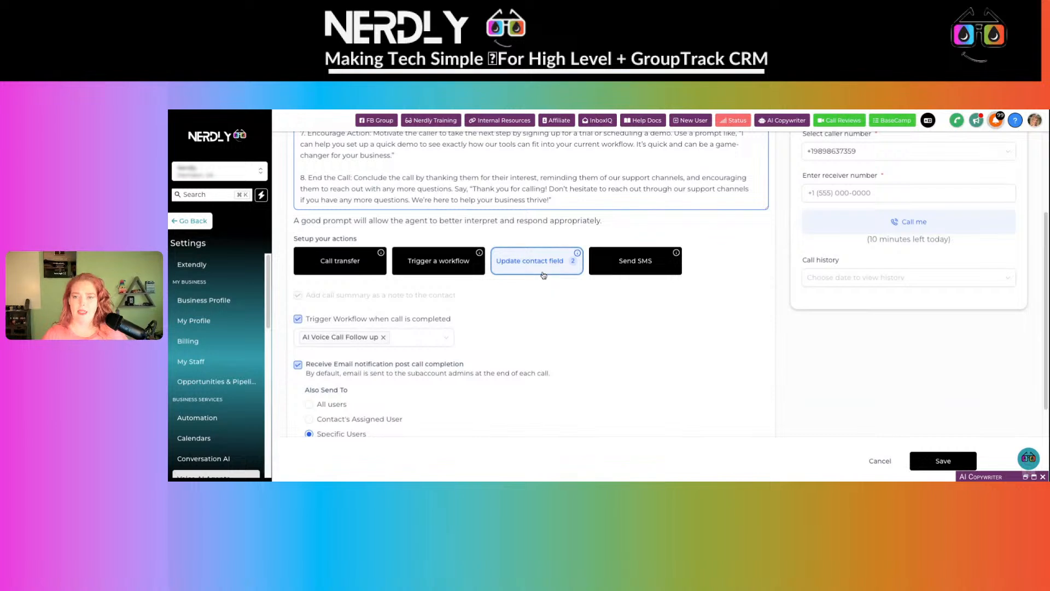
# - Review the existing Extract name contact-field update action
pyautogui.scroll(-1, 542, 270)
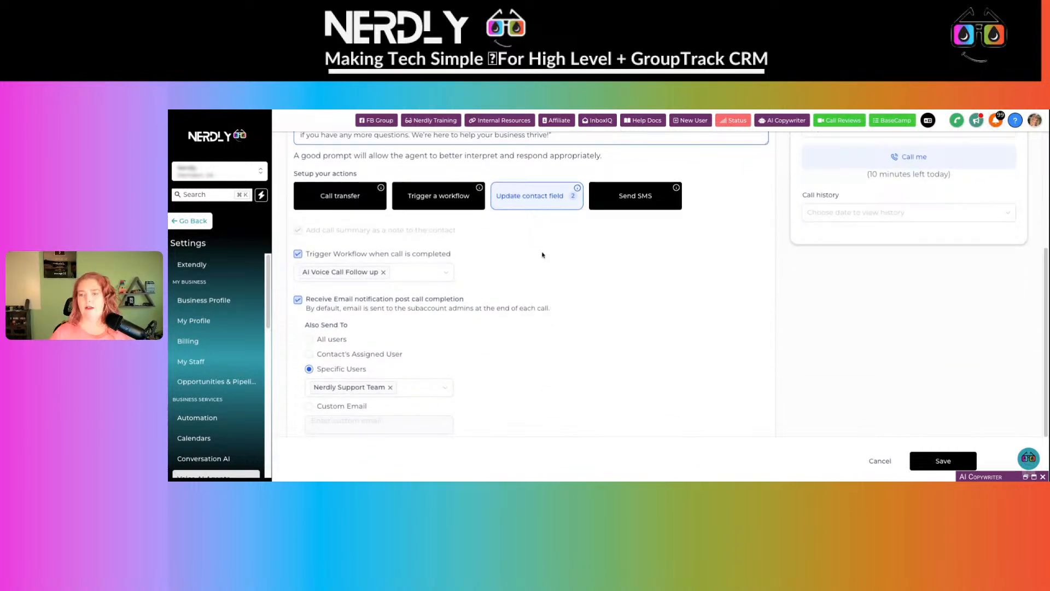
pyautogui.click(547, 205)
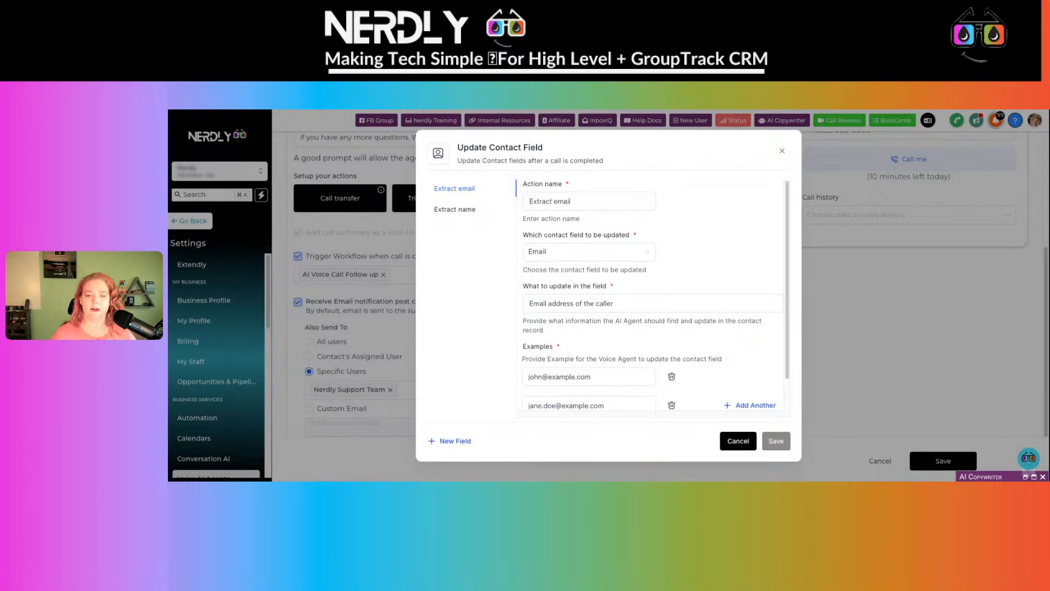
pyautogui.click(474, 211)
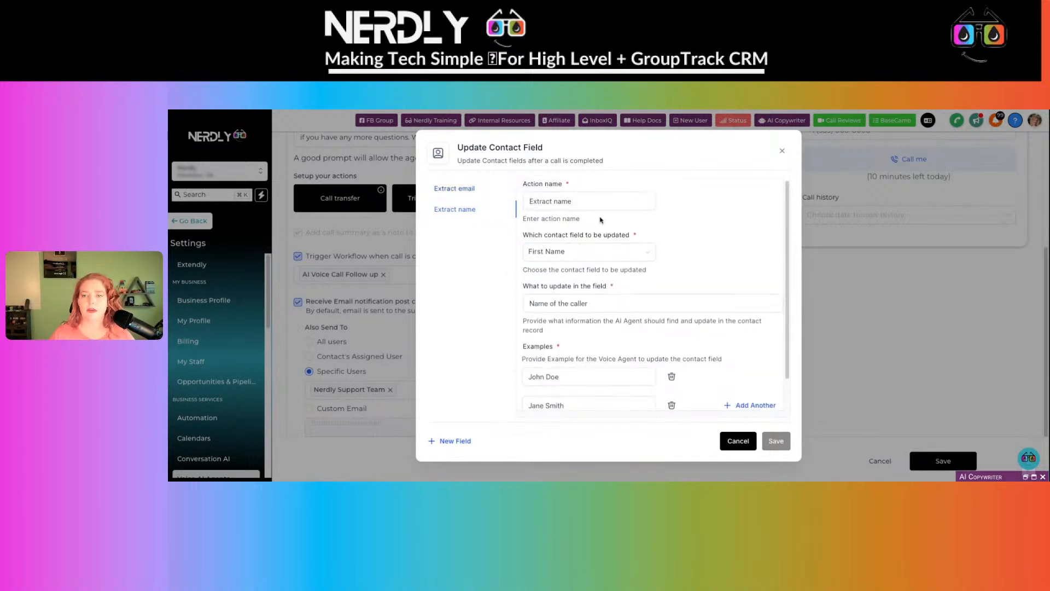
pyautogui.scroll(-1, 590, 254)
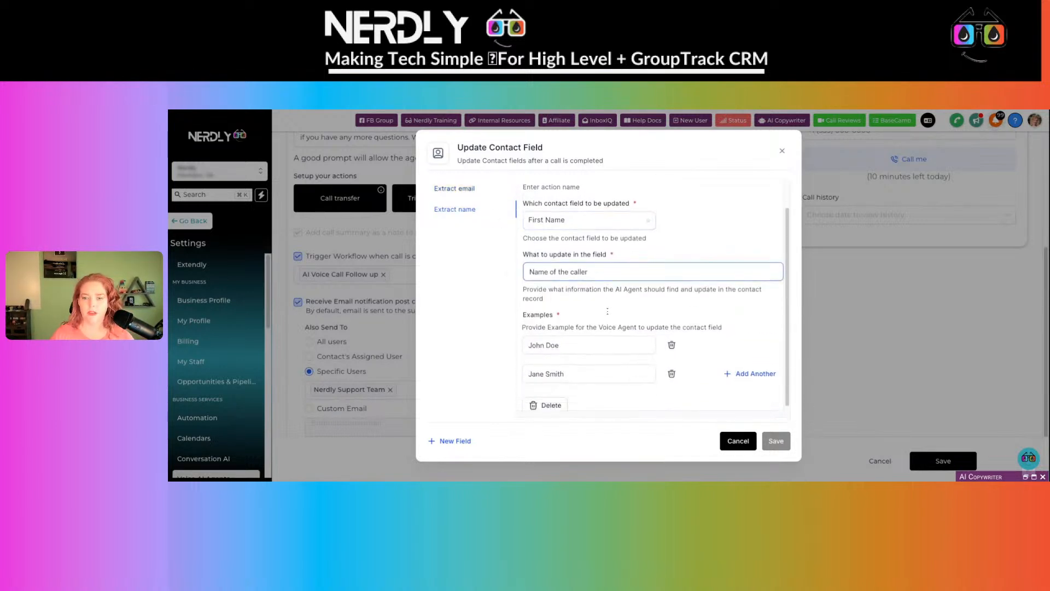
pyautogui.click(737, 437)
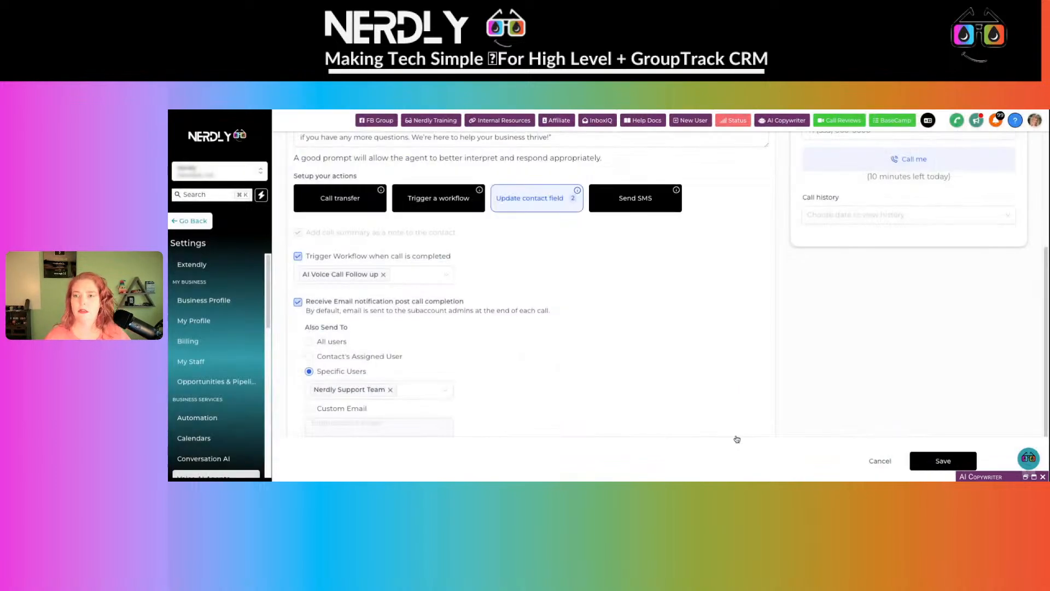
# - Start a new contact-field update, then discard it unsaved
pyautogui.click(533, 199)
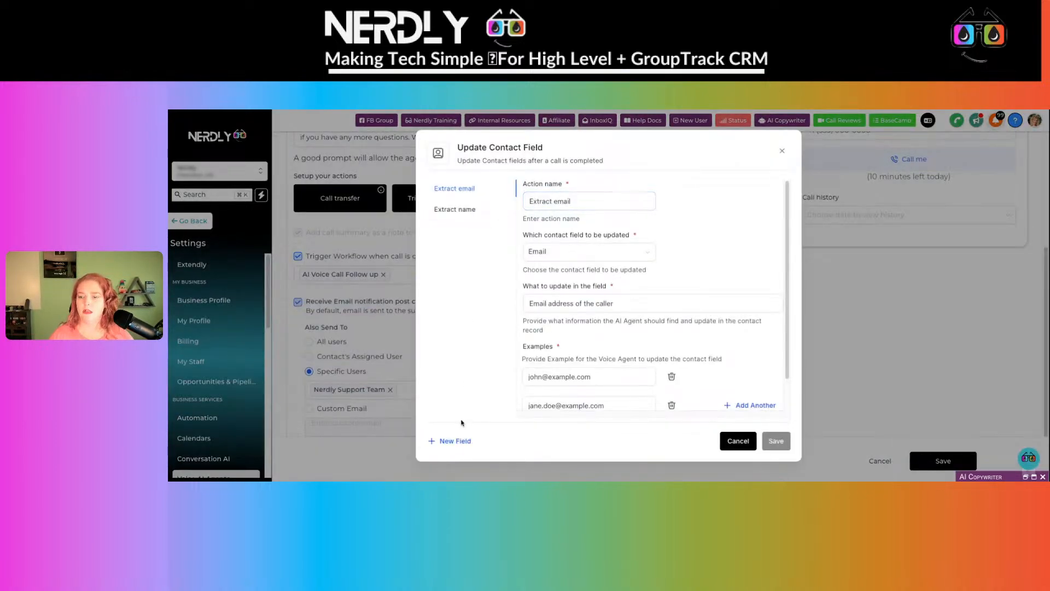
pyautogui.click(455, 441)
pyautogui.click(552, 202)
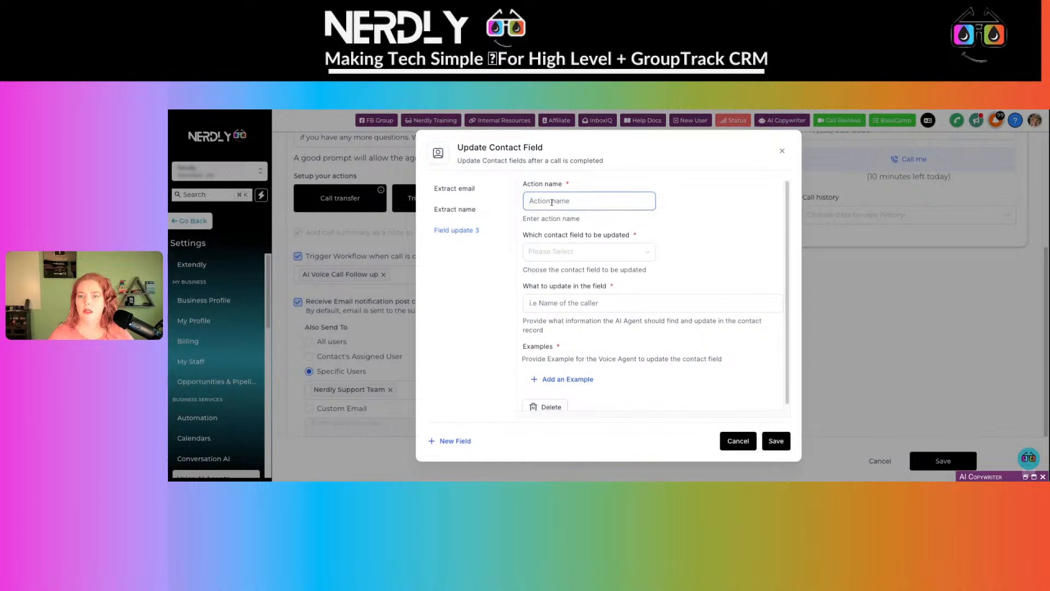
pyautogui.click(458, 210)
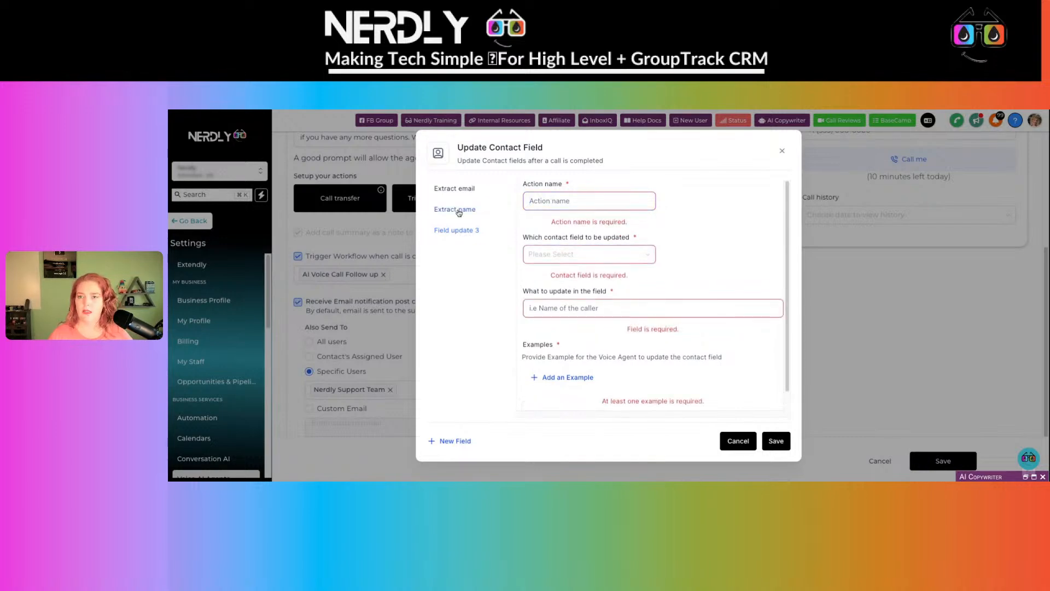
pyautogui.click(733, 441)
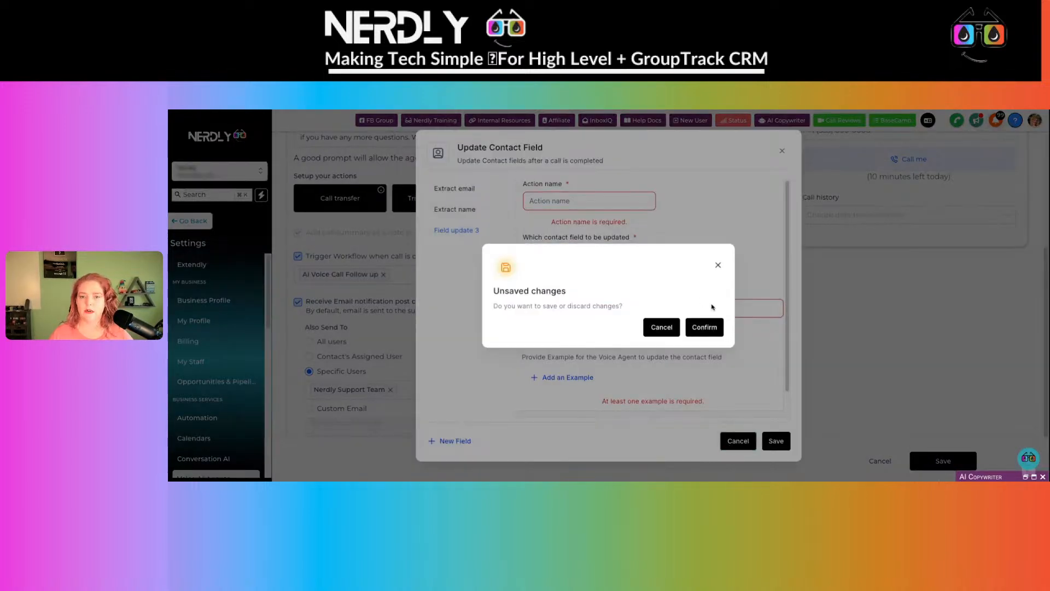
pyautogui.click(705, 328)
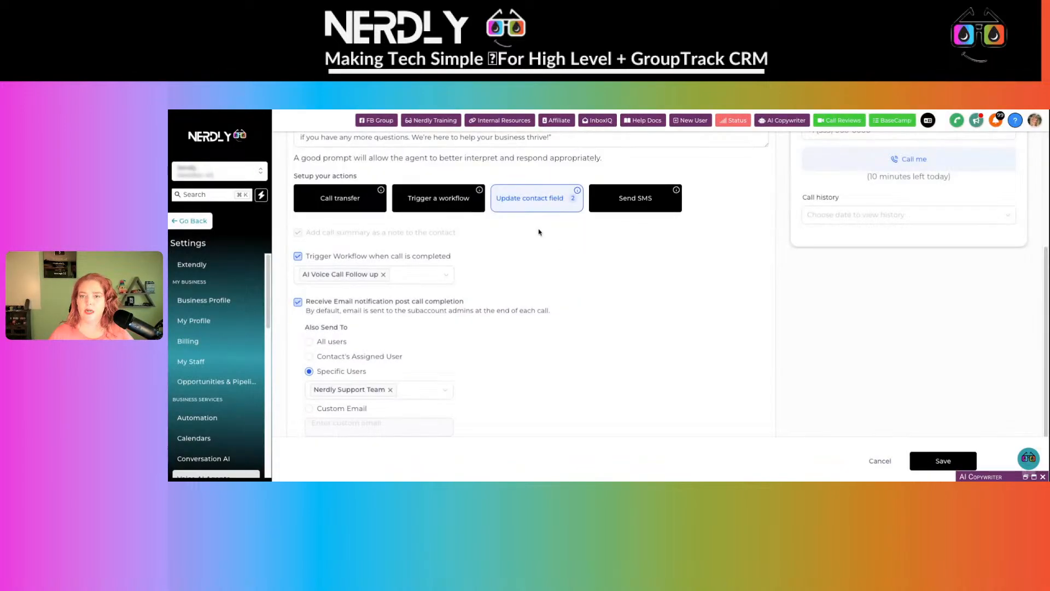
# - Add a new field update named after the copied Extract name title, changing 'name' to 'phone'
pyautogui.click(527, 196)
pyautogui.click(470, 209)
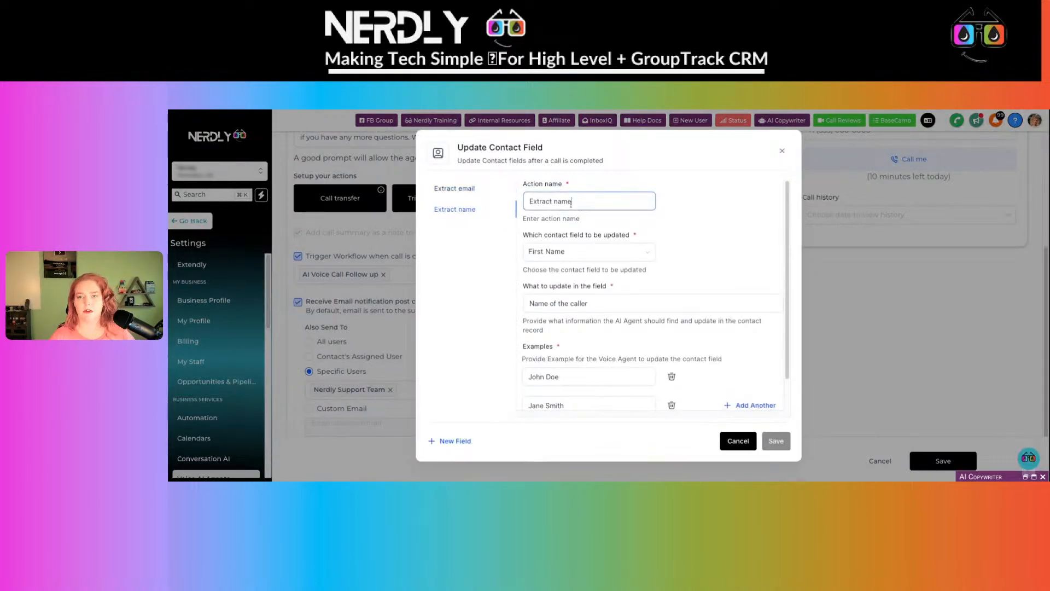
pyautogui.moveTo(581, 202); pyautogui.dragTo(515, 206)
pyautogui.hotkey('ctrl', 'c')
pyautogui.click(446, 443)
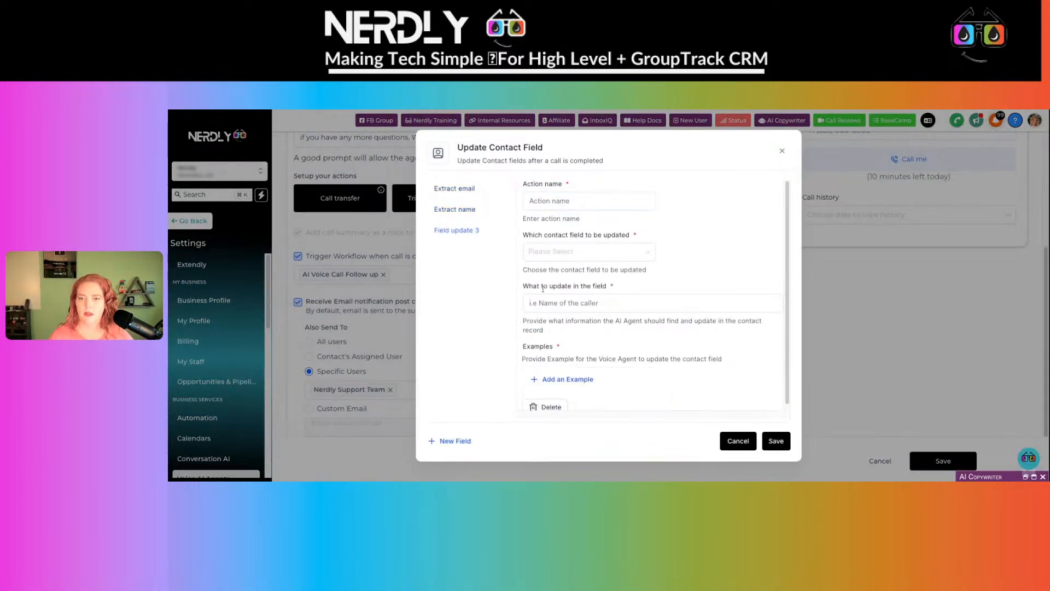
pyautogui.hotkey('ctrl', 'v')
pyautogui.doubleClick(568, 201)
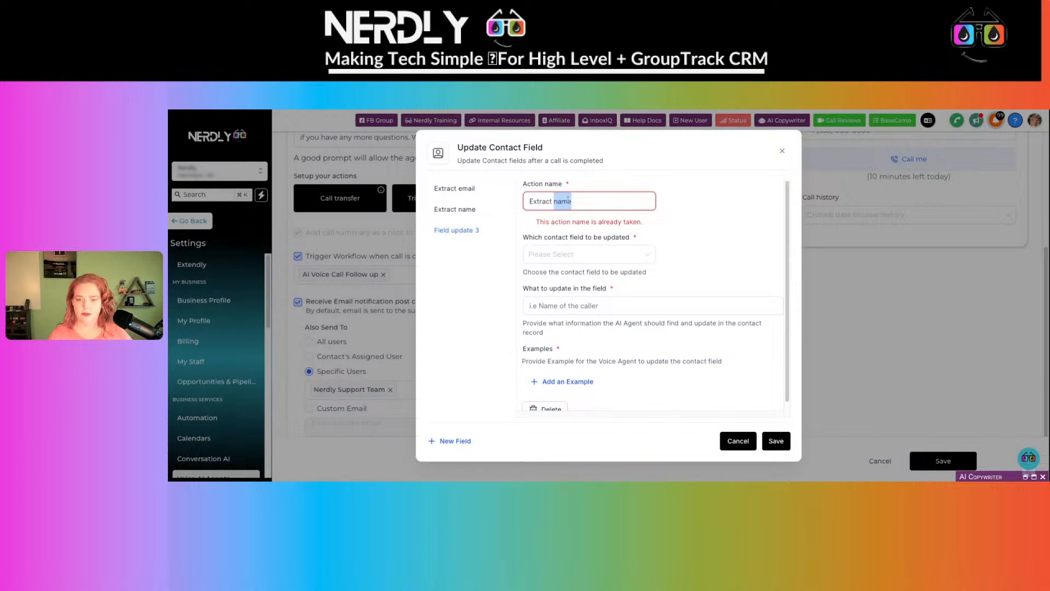
pyautogui.write('phonr')
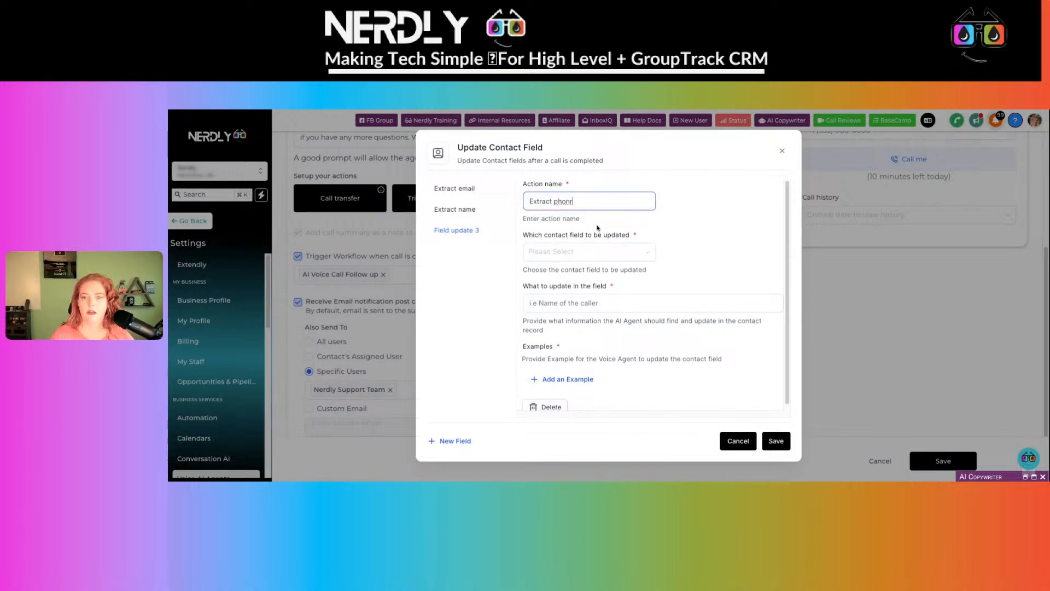
pyautogui.press('BackSpace')
pyautogui.write('e')
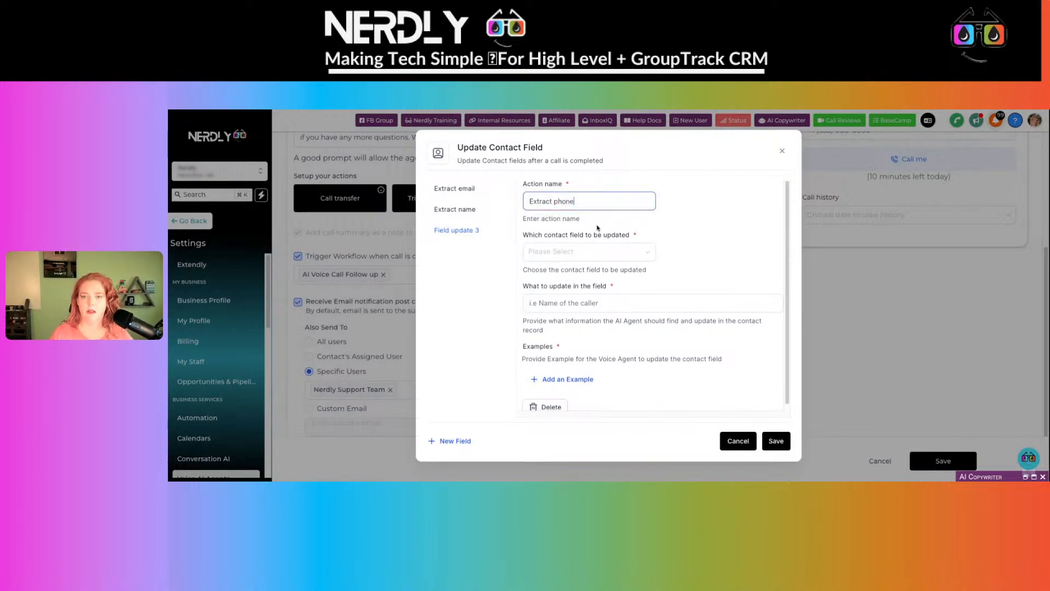
# - Search 'phone' in the contact field list, then discard the unfinished update
pyautogui.click(599, 251)
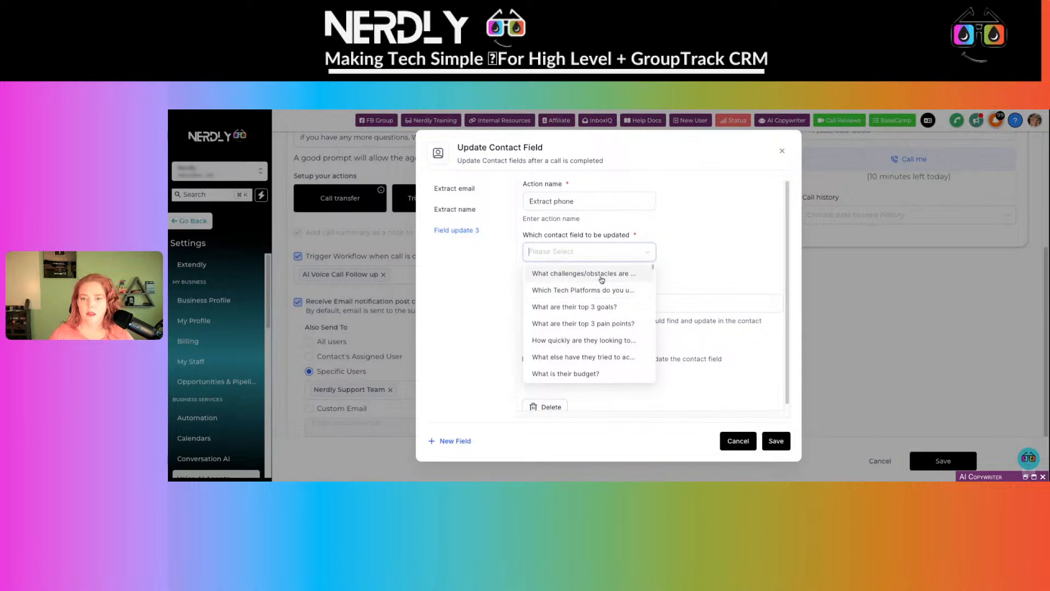
pyautogui.write('phone')
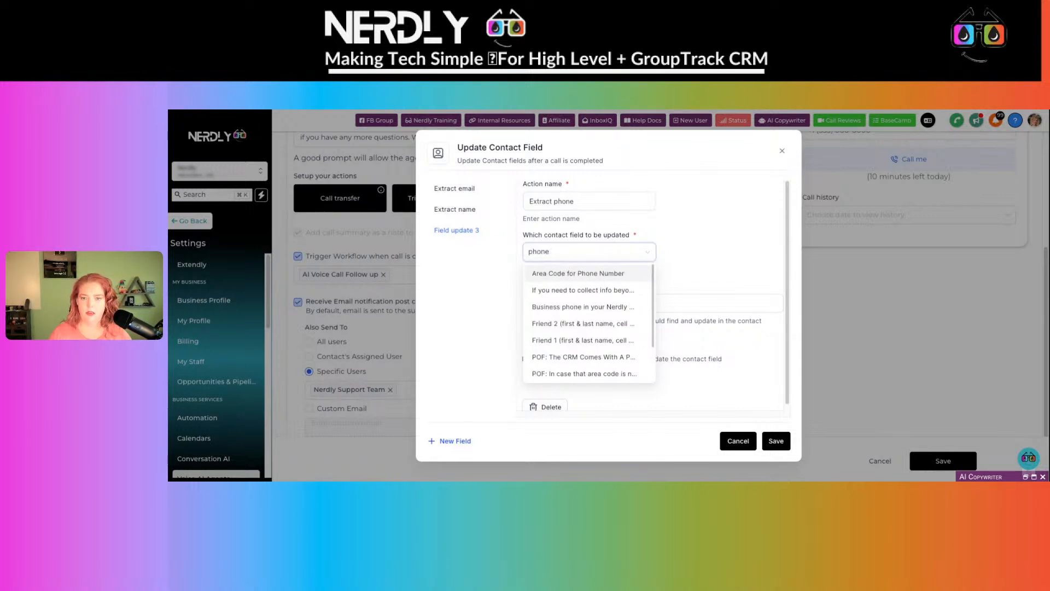
pyautogui.click(694, 392)
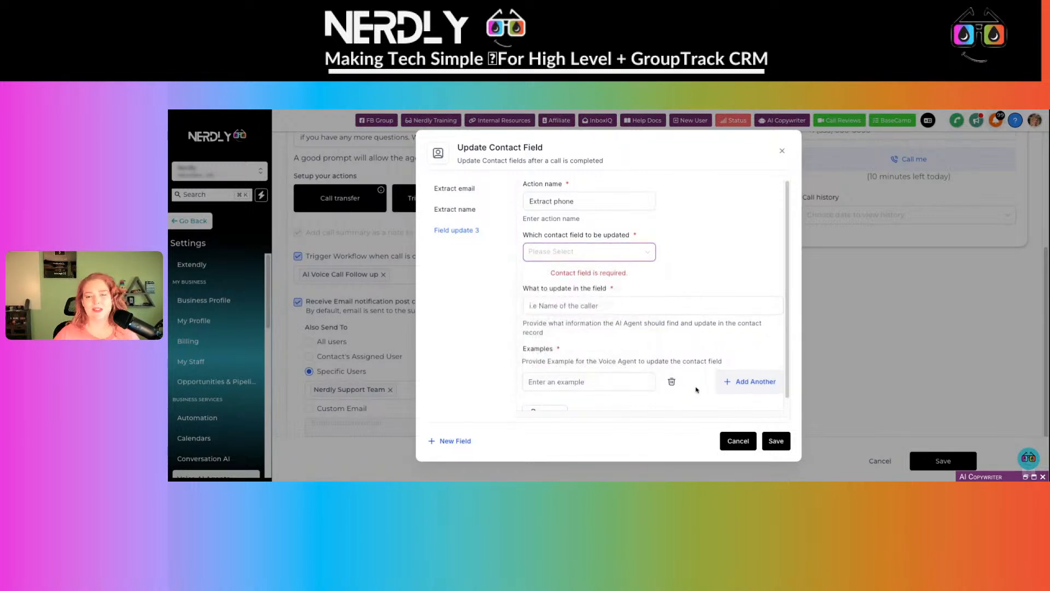
pyautogui.click(736, 440)
pyautogui.click(706, 333)
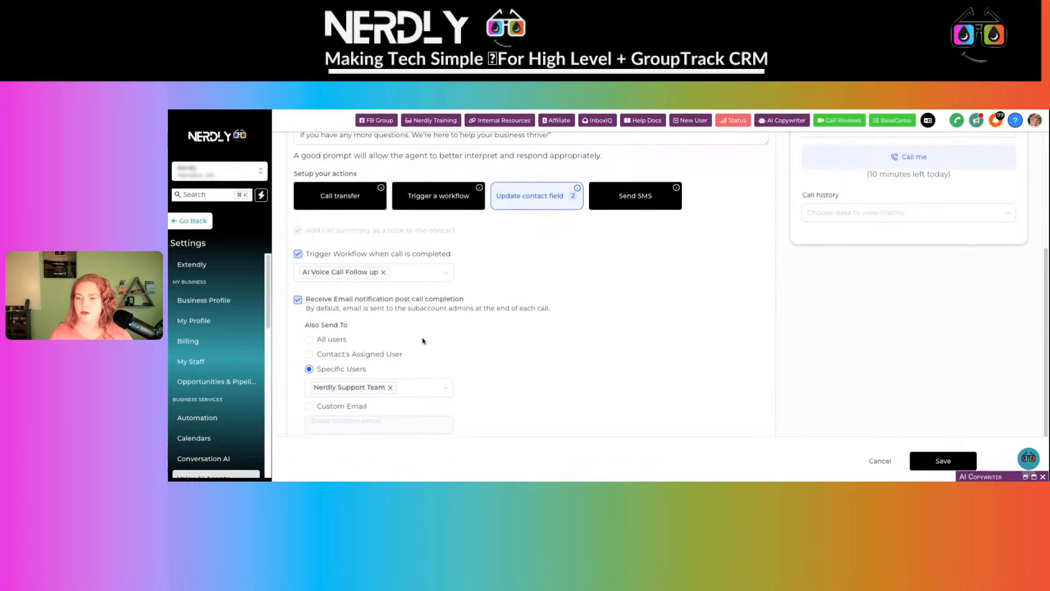
pyautogui.scroll(-1, 422, 341)
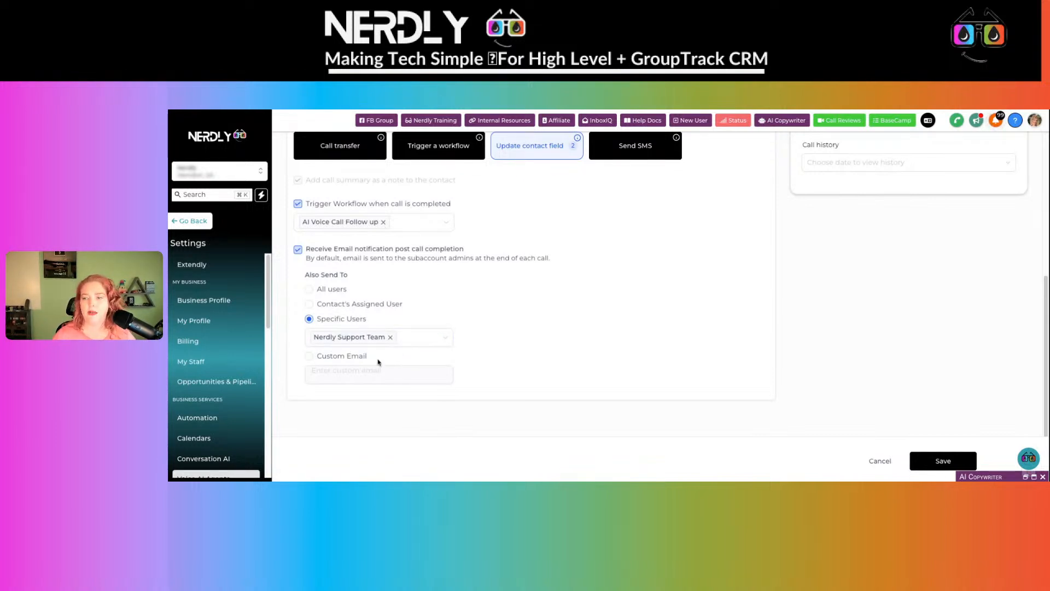
# - Choose Custom Email under Also Send To, enter the address and fix its mistyped first letter
pyautogui.click(309, 357)
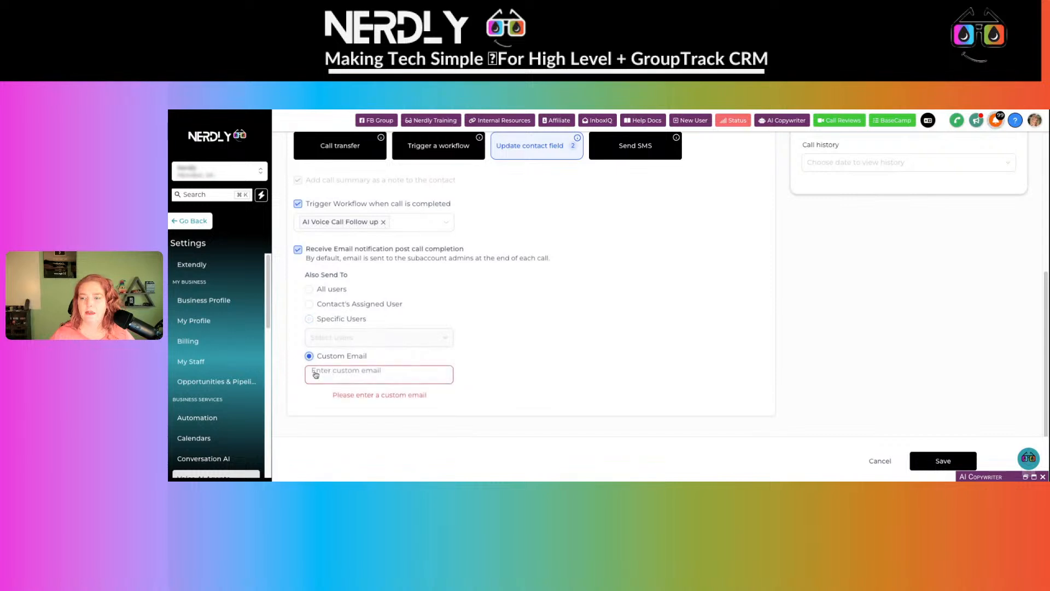
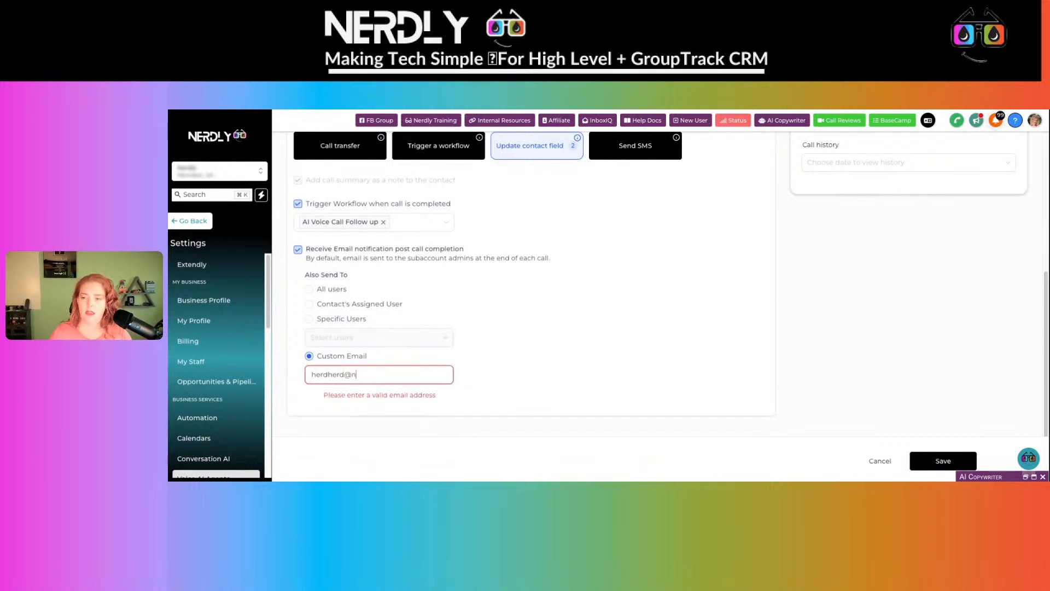
pyautogui.click(534, 374)
pyautogui.click(326, 379)
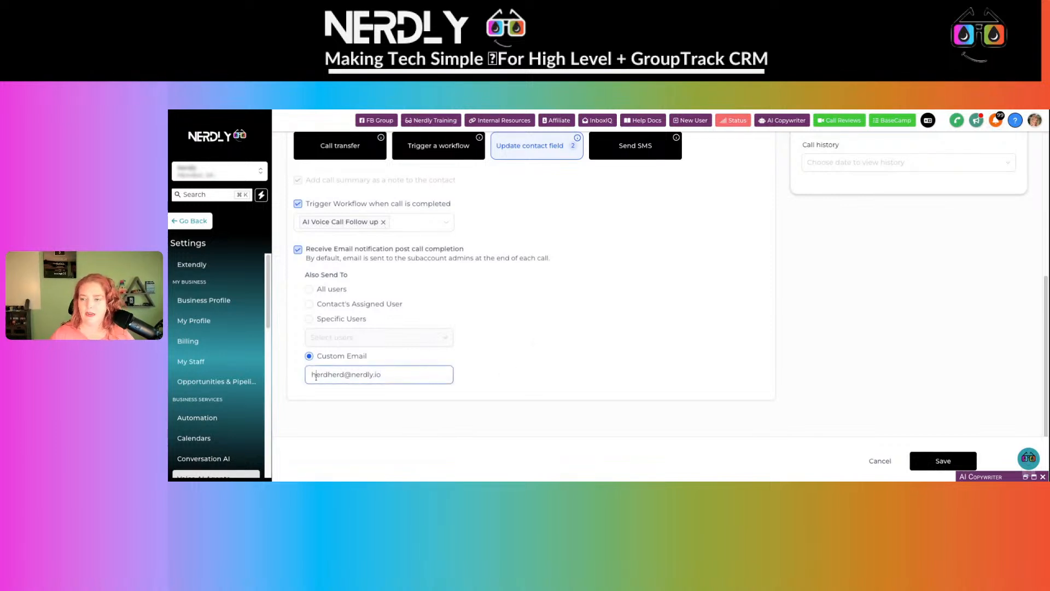
pyautogui.click(306, 380)
pyautogui.press('Delete')
pyautogui.write('n')
pyautogui.click(534, 378)
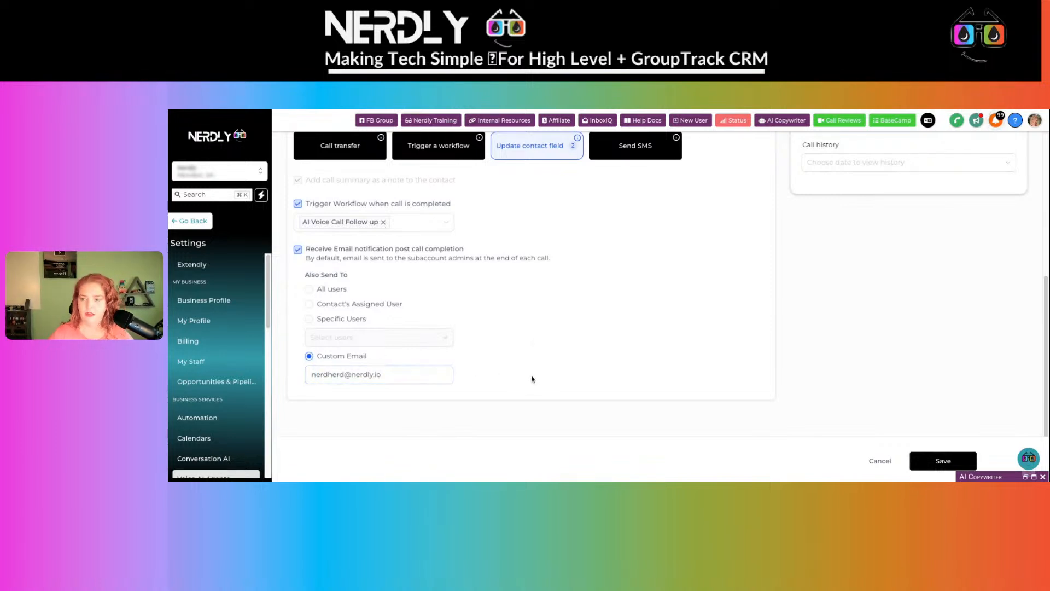
pyautogui.scroll(3, 632, 319)
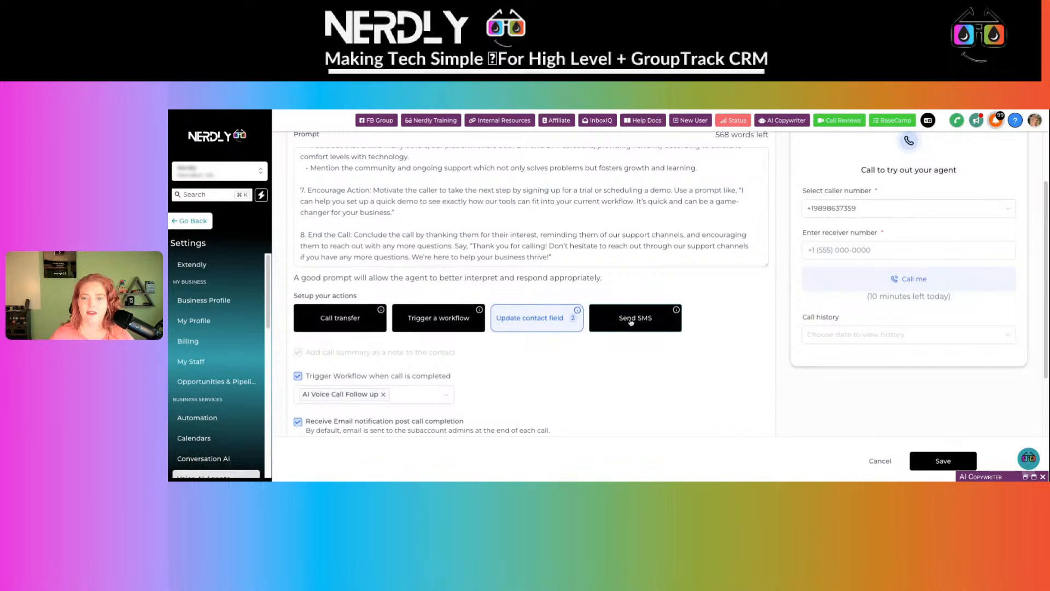
pyautogui.click(333, 319)
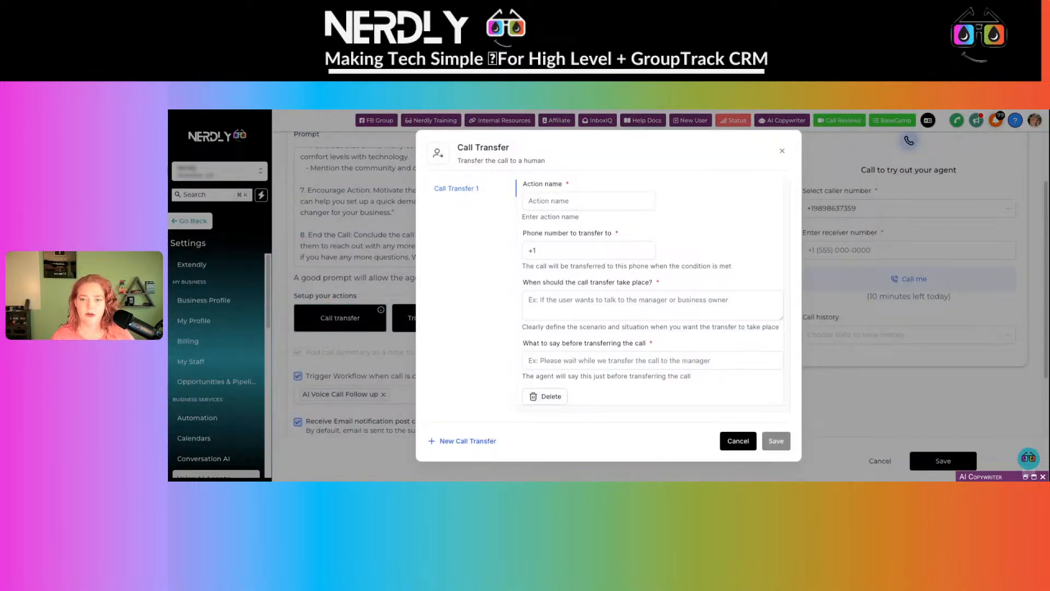
pyautogui.click(609, 295)
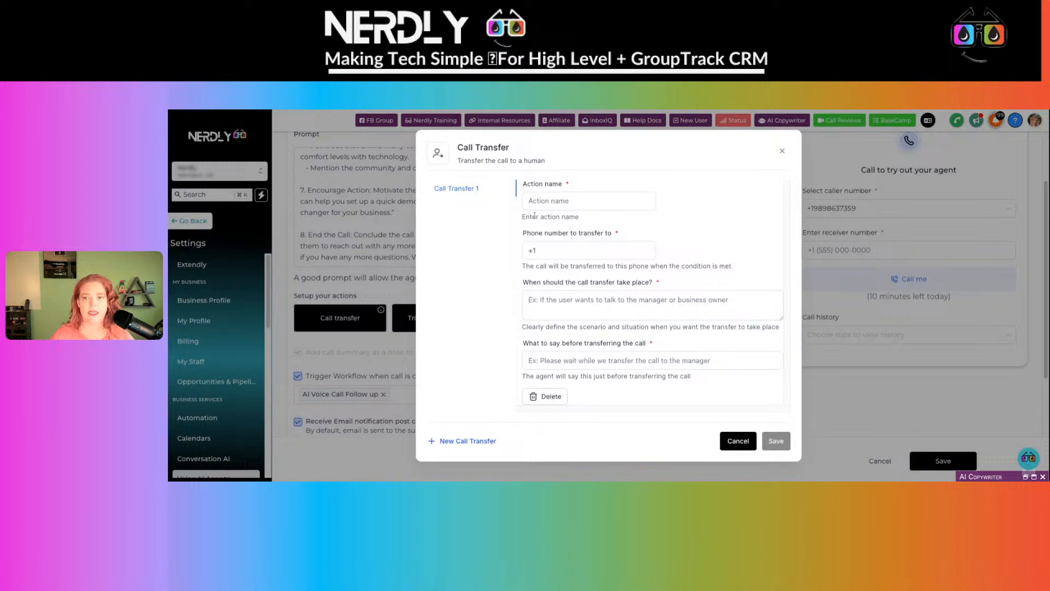
pyautogui.click(552, 201)
pyautogui.click(579, 251)
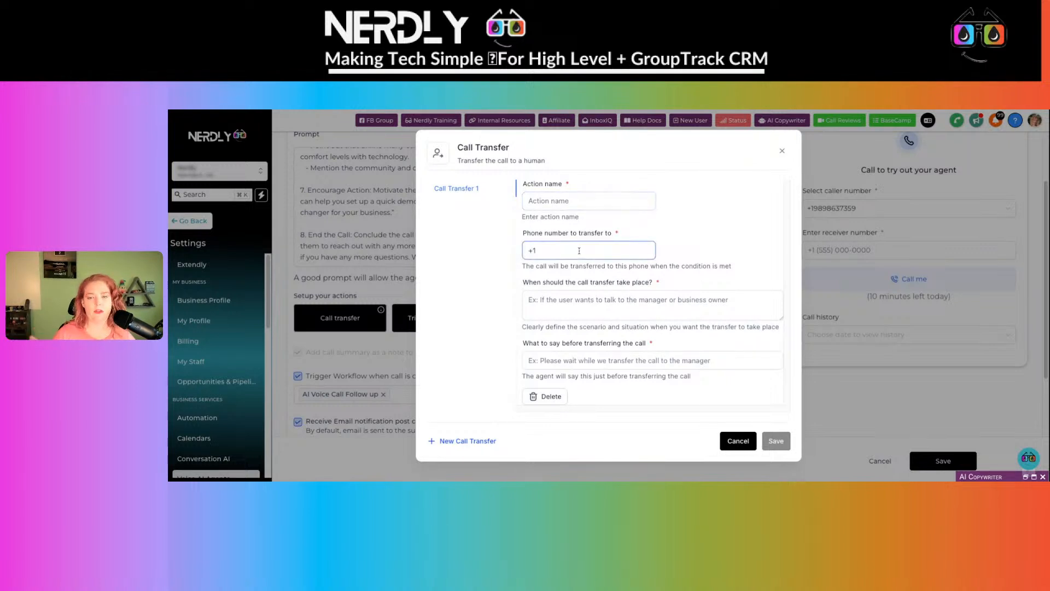
pyautogui.click(583, 300)
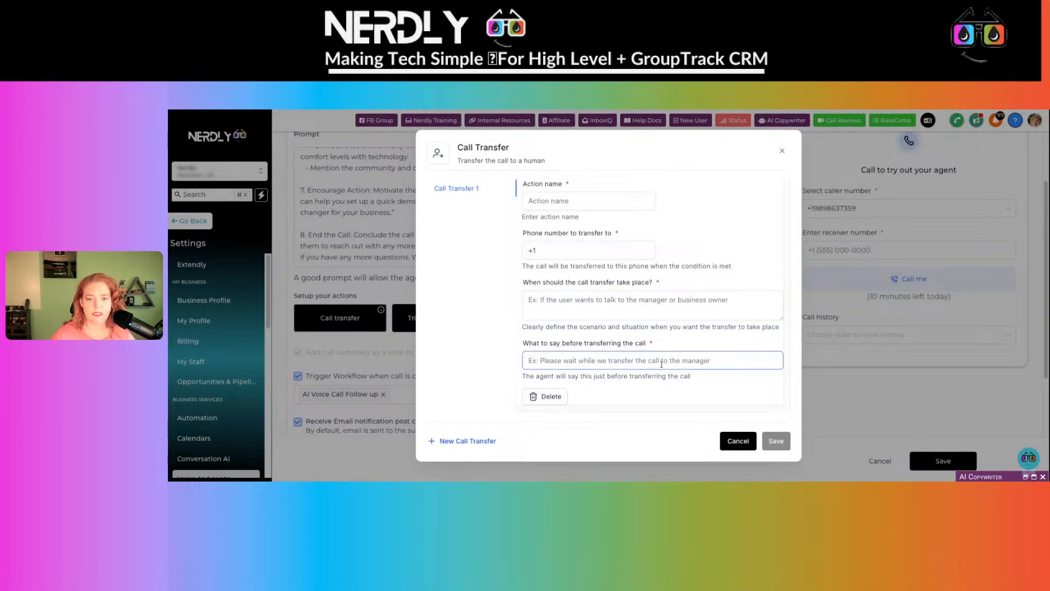
pyautogui.click(736, 441)
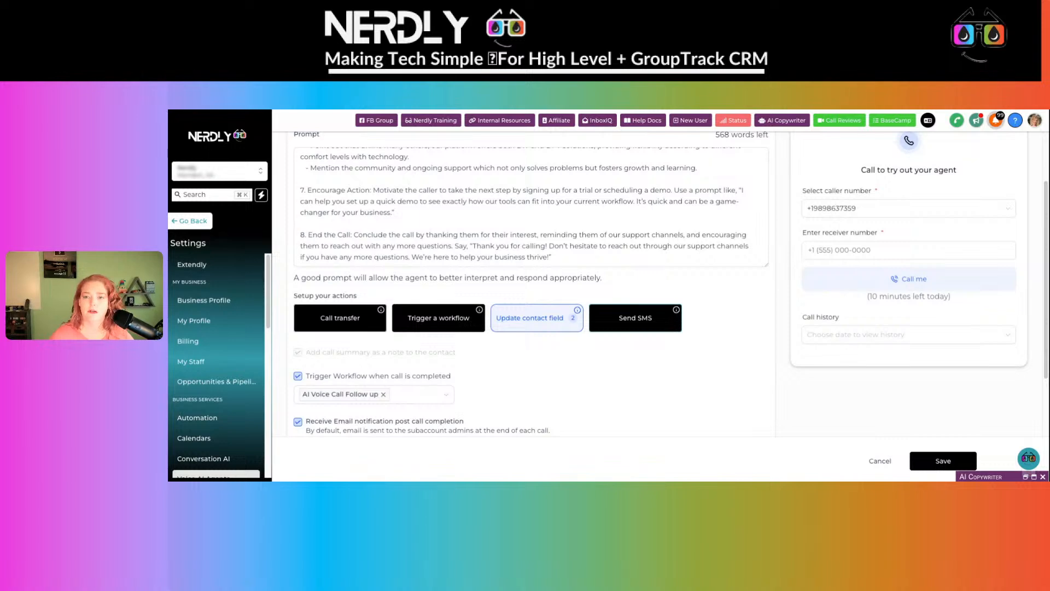
pyautogui.click(635, 319)
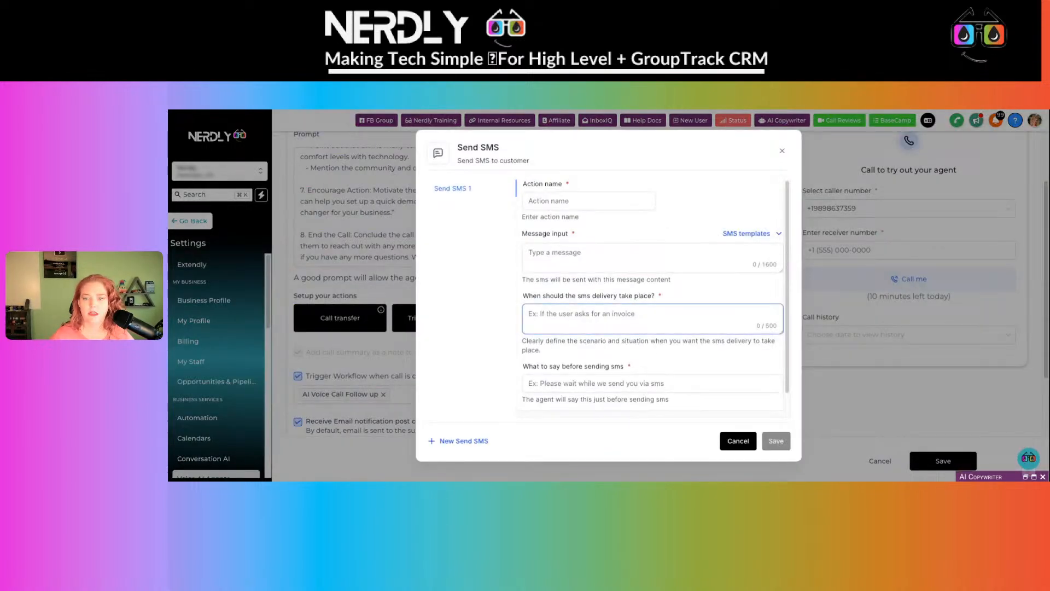
pyautogui.click(736, 441)
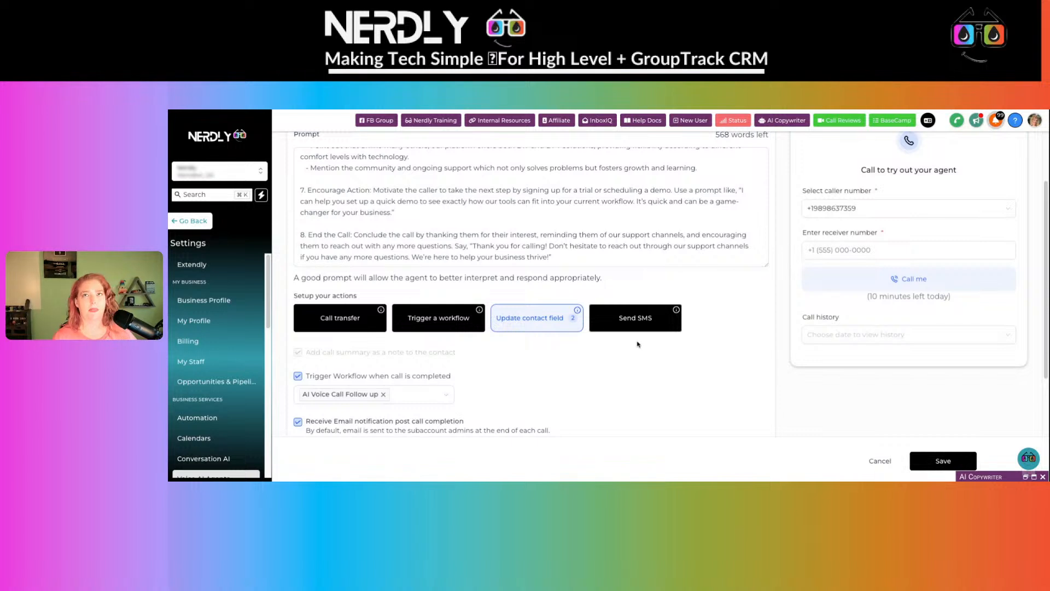
pyautogui.scroll(-3, 646, 345)
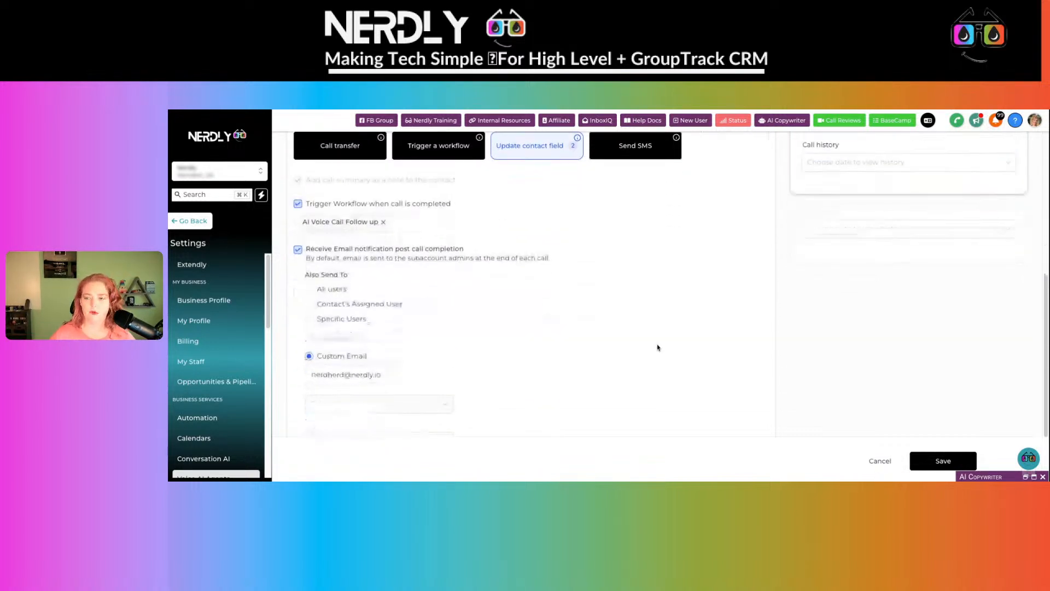
# - Save the agent settings, dismiss the success notification and open the phone dialer
pyautogui.click(930, 461)
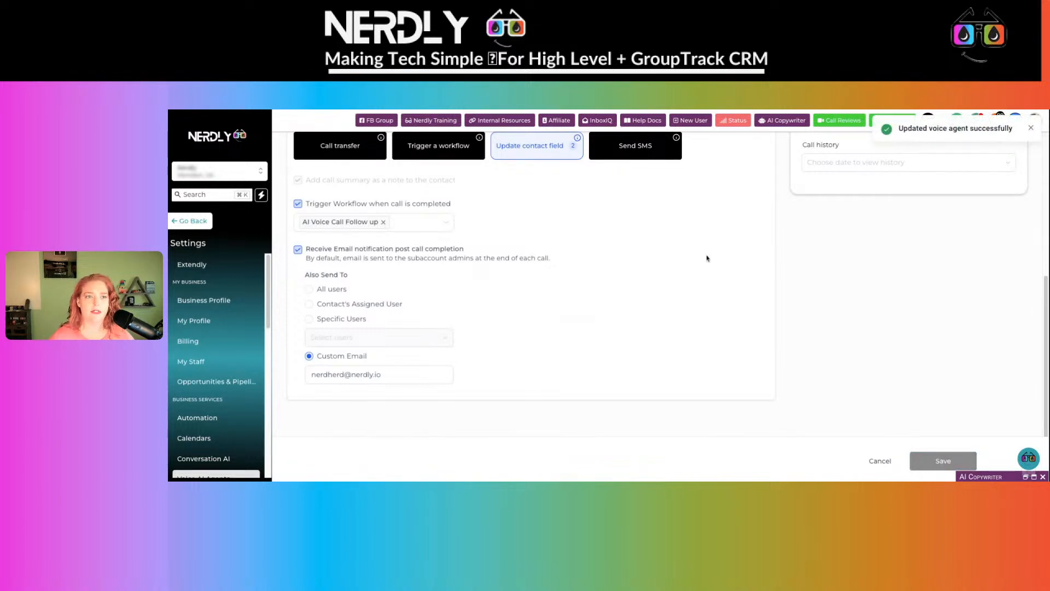
pyautogui.click(1031, 128)
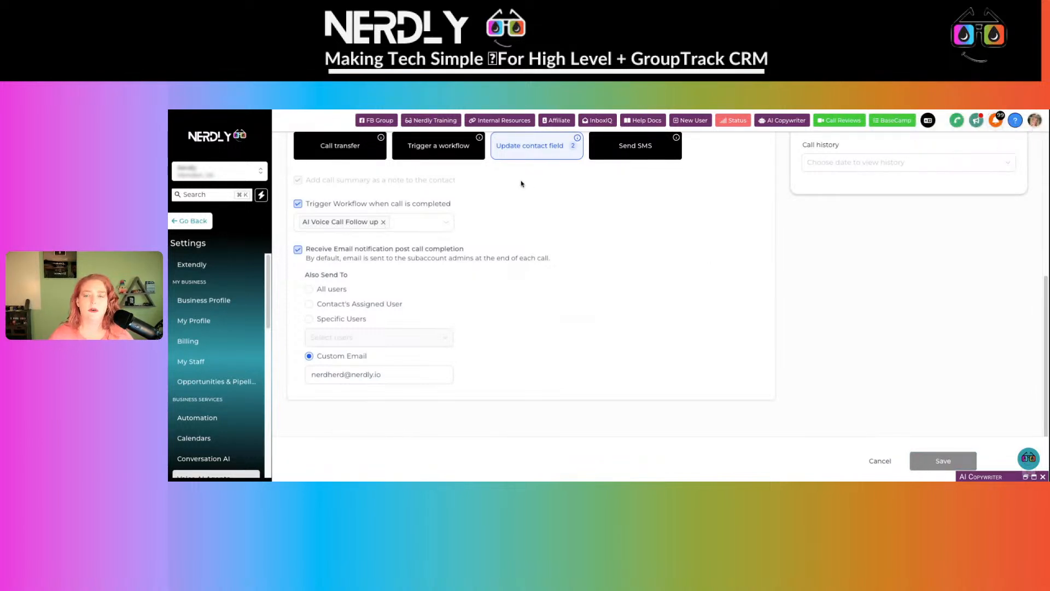
pyautogui.click(956, 123)
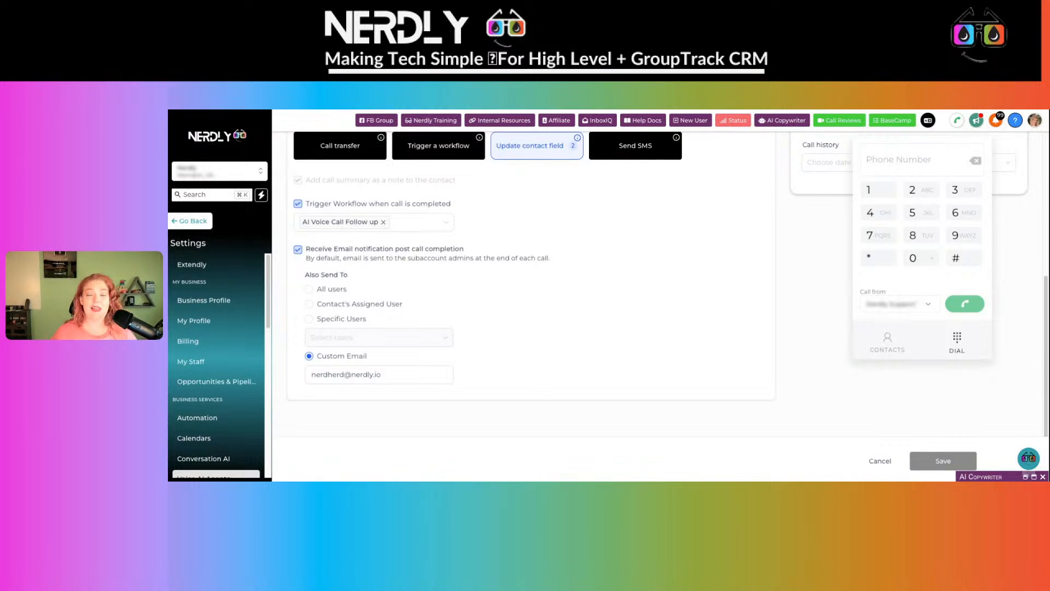
# - Dial the agent's phone number on the keypad, removing an extra digit, and place the call
pyautogui.click(876, 238)
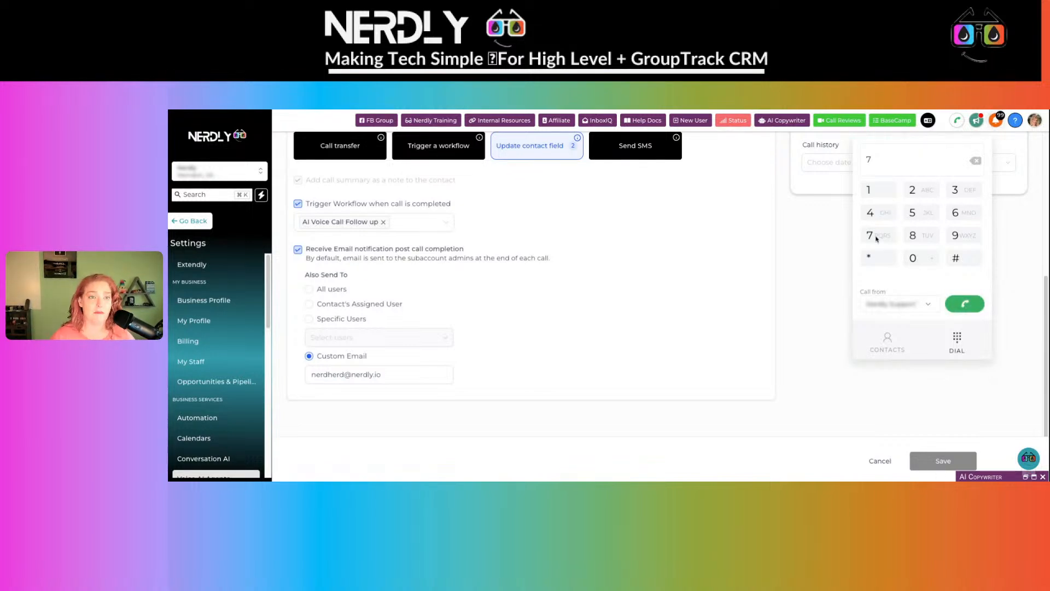
pyautogui.click(876, 239)
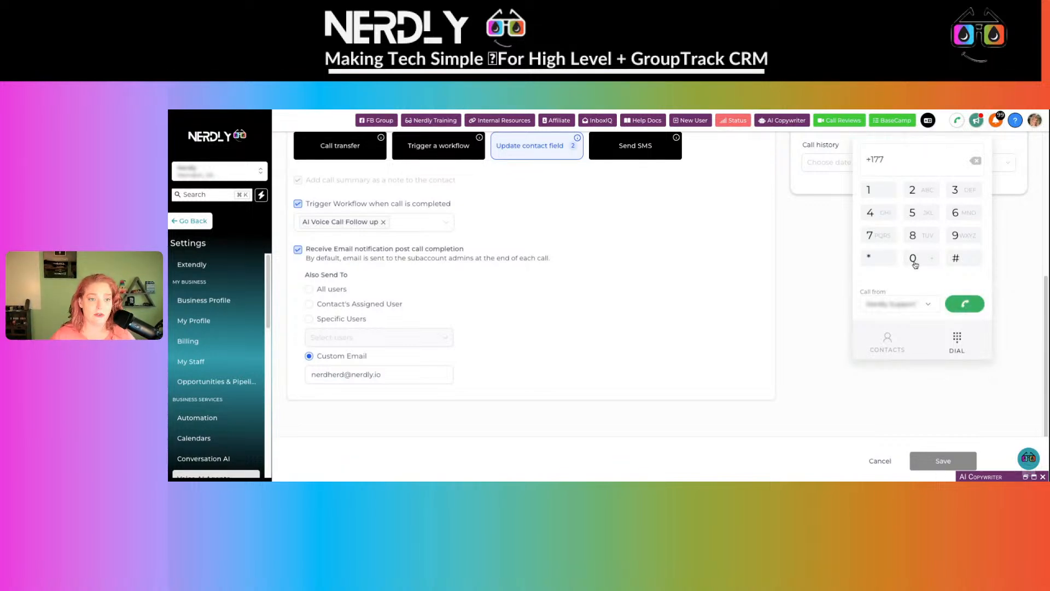
pyautogui.click(974, 161)
pyautogui.click(914, 261)
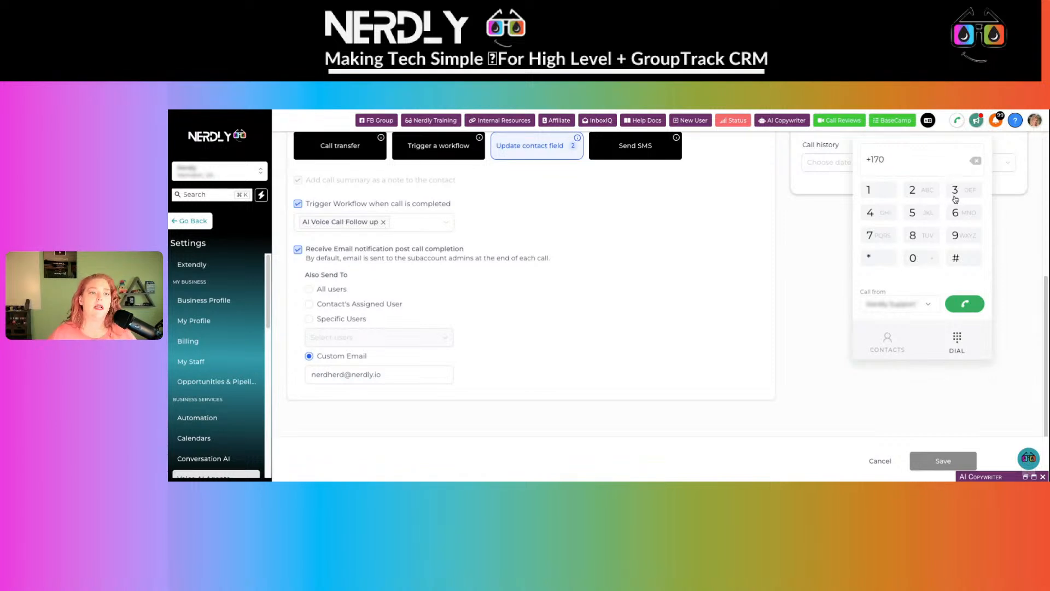
pyautogui.click(950, 195)
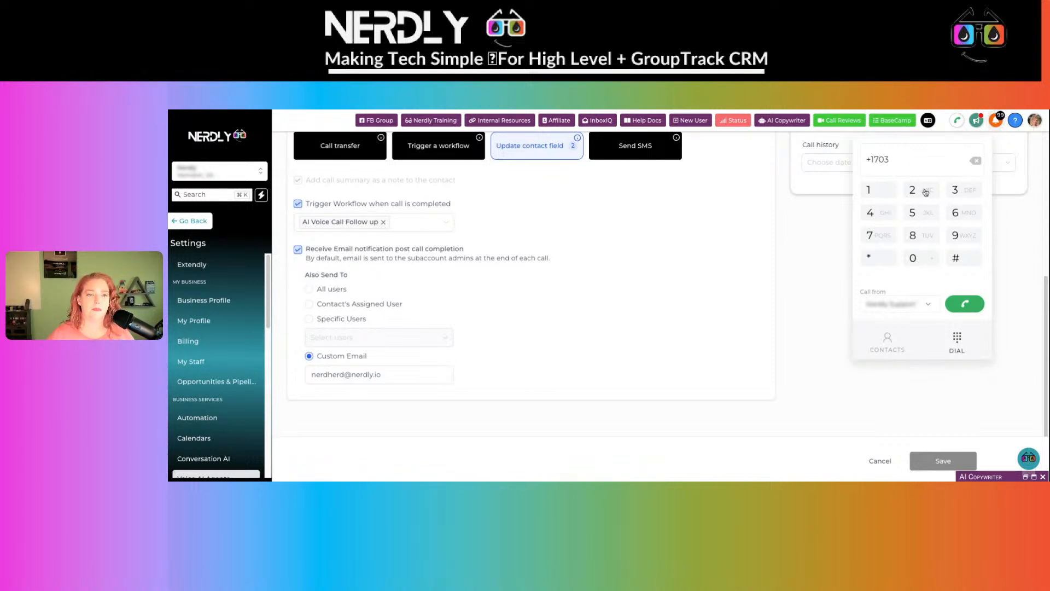
pyautogui.click(882, 235)
pyautogui.click(881, 235)
pyautogui.click(914, 213)
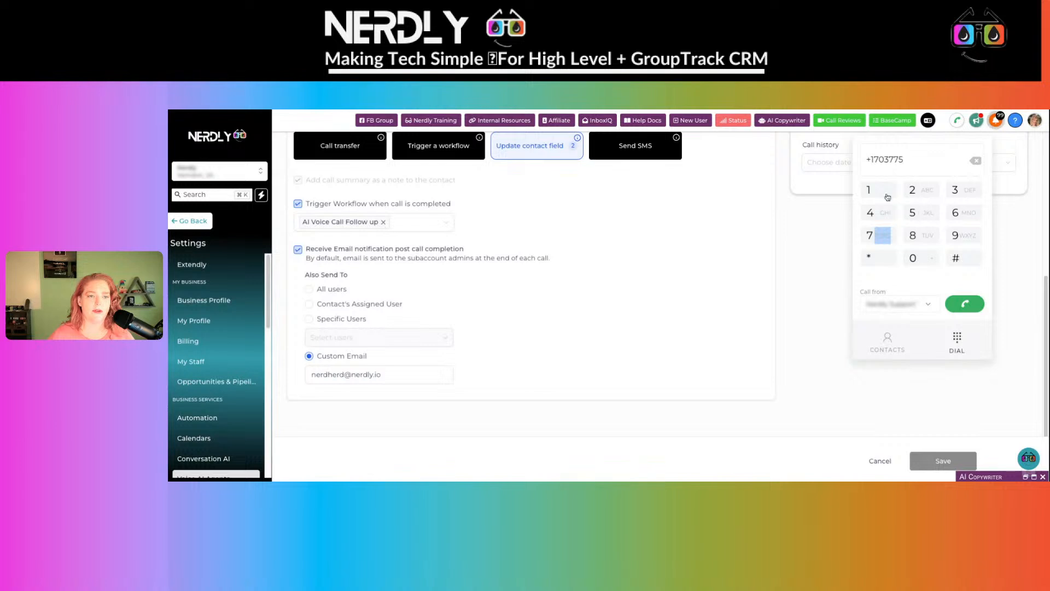
pyautogui.click(870, 192)
pyautogui.click(912, 214)
pyautogui.click(911, 192)
pyautogui.click(951, 193)
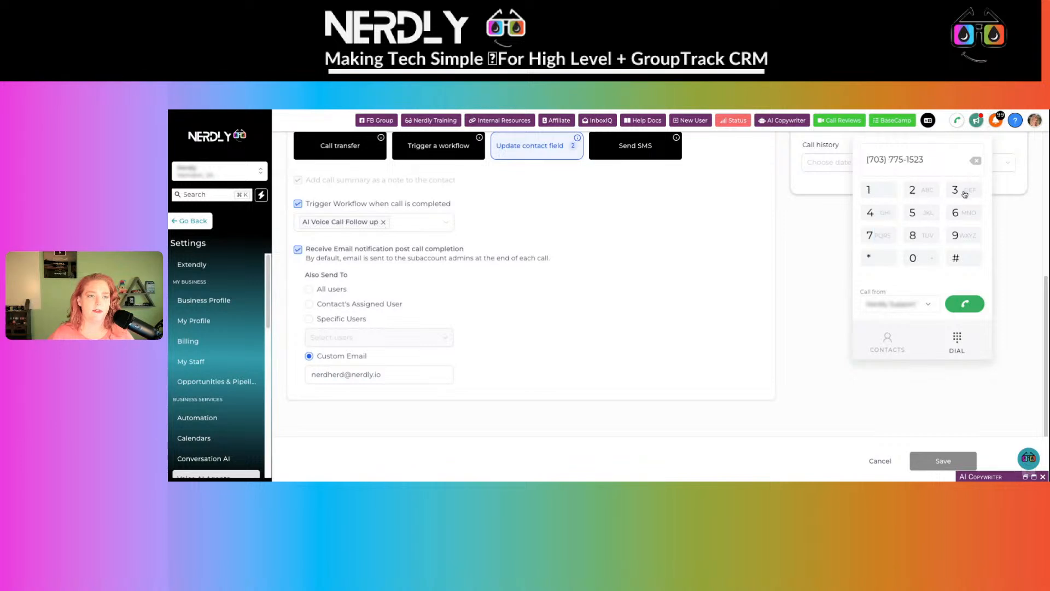
pyautogui.click(965, 305)
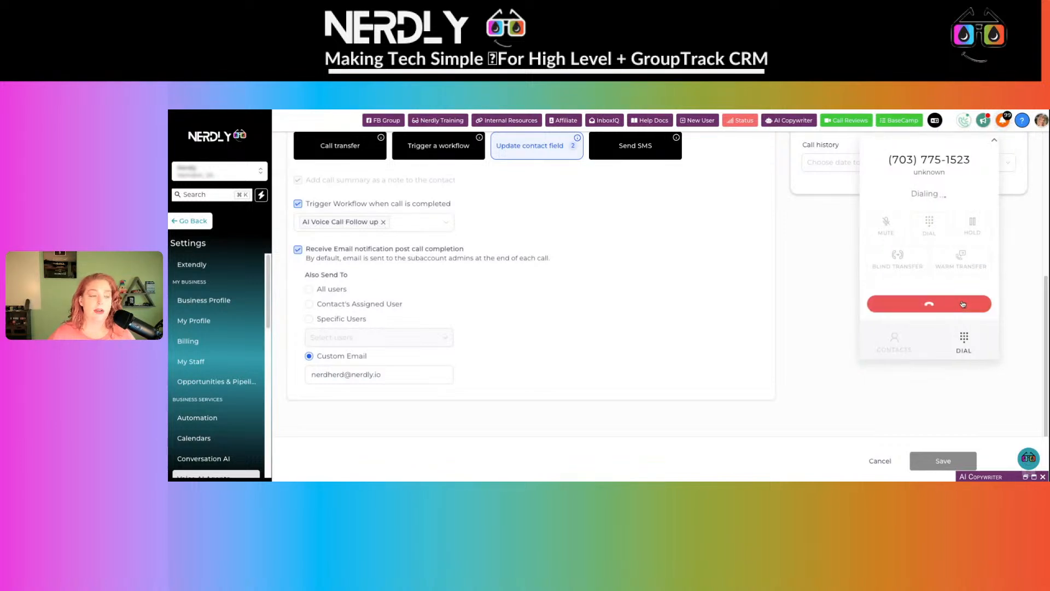